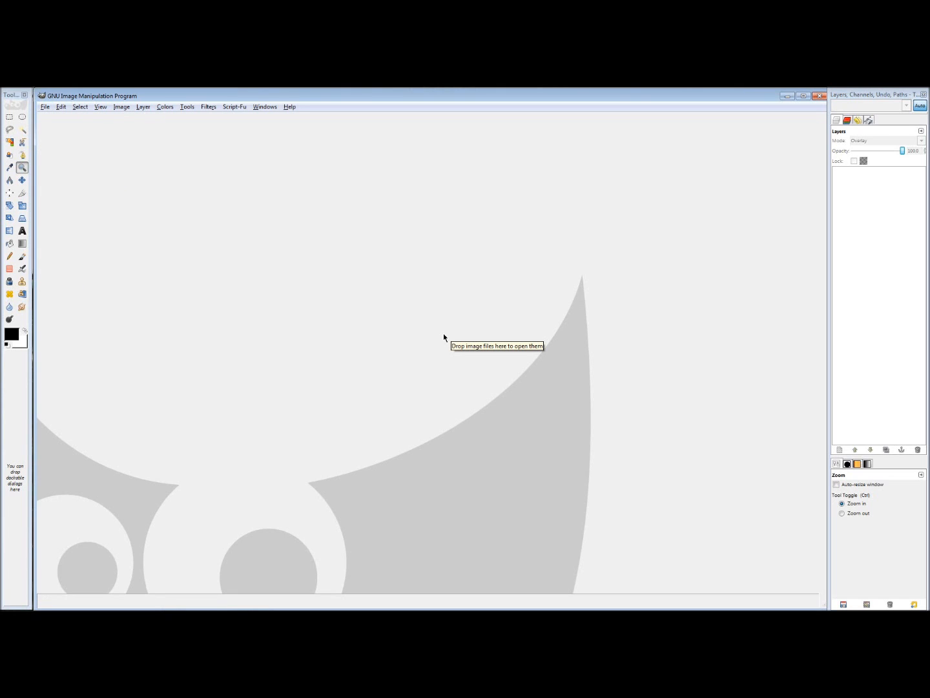
Create a new image from the clipboard contents and clear the pasted layer to a blank white canvas
{"action": "left_click", "coordinate": [46, 110]}
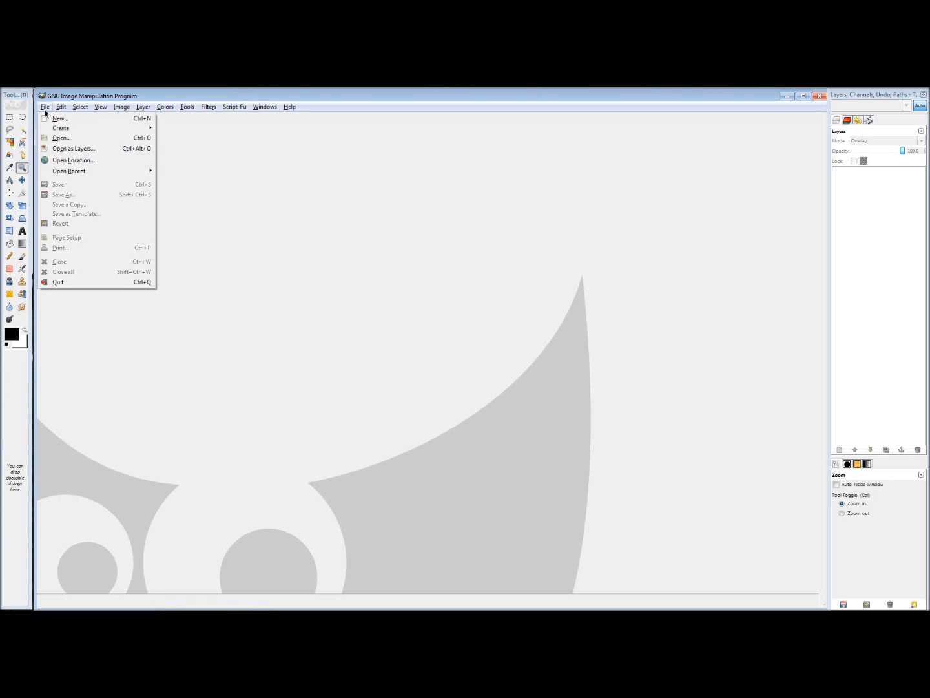
{"action": "mouse_move", "coordinate": [59, 127]}
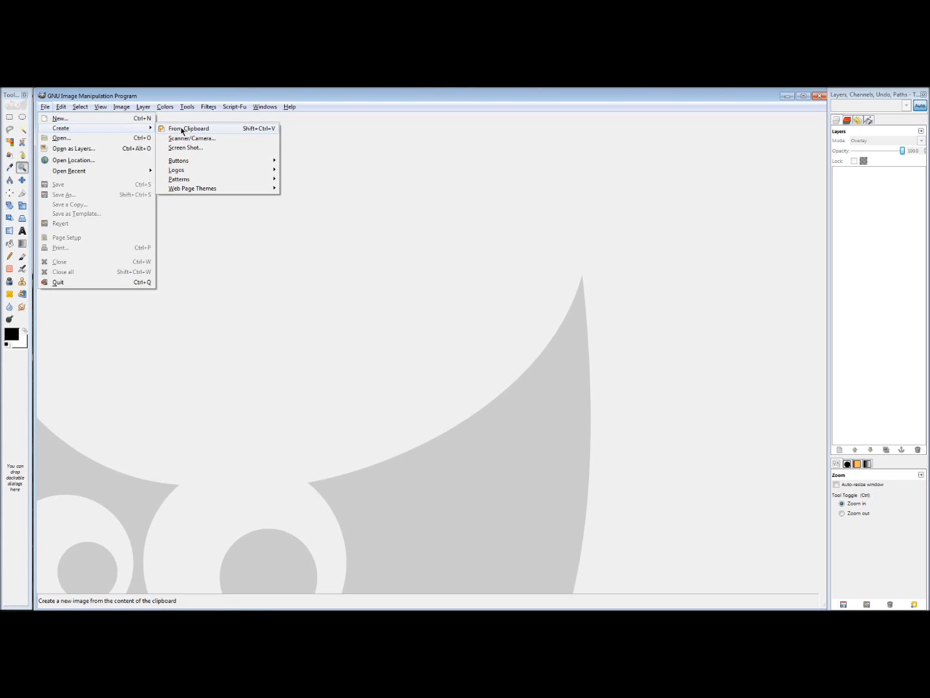
{"action": "left_click", "coordinate": [182, 130]}
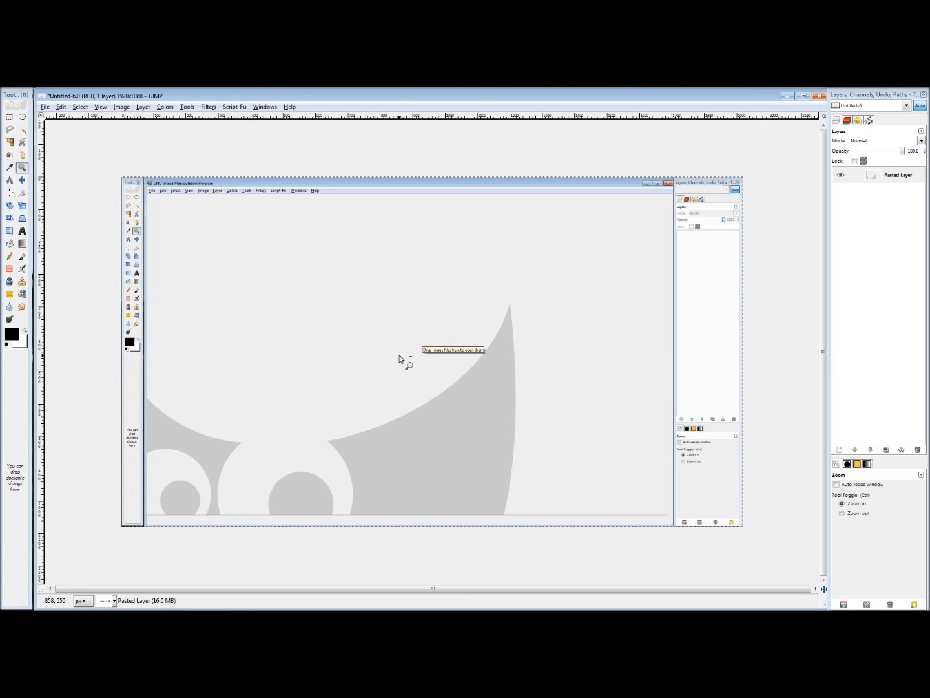
{"action": "key", "text": "Delete"}
{"action": "key", "text": "ctrl+shift+a"}
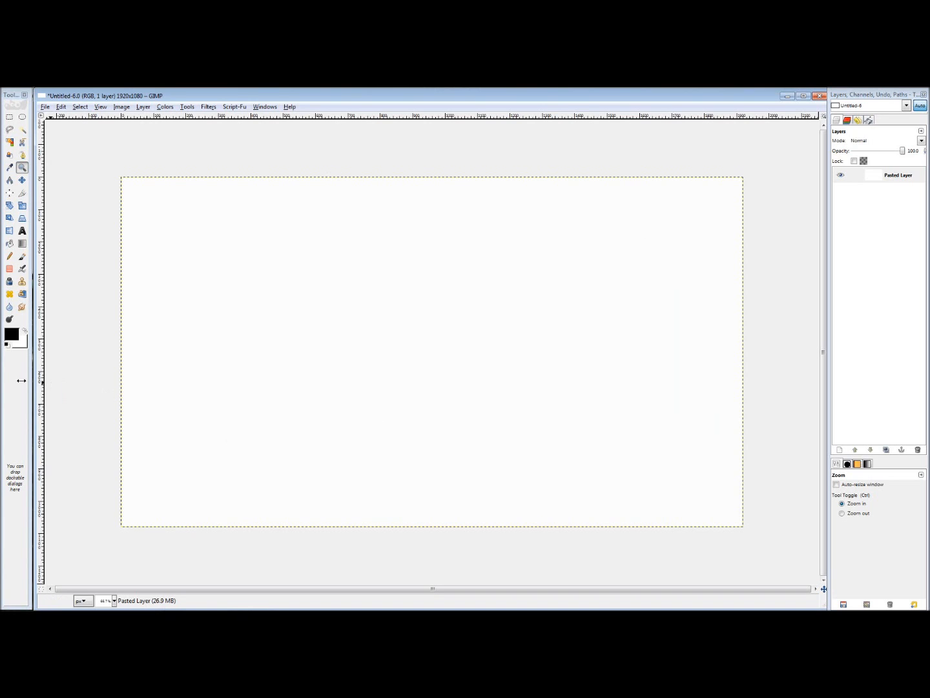
Choose the medium blue from the colour history as the foreground colour and bucket-fill the whole layer with it
{"action": "left_click", "coordinate": [11, 335]}
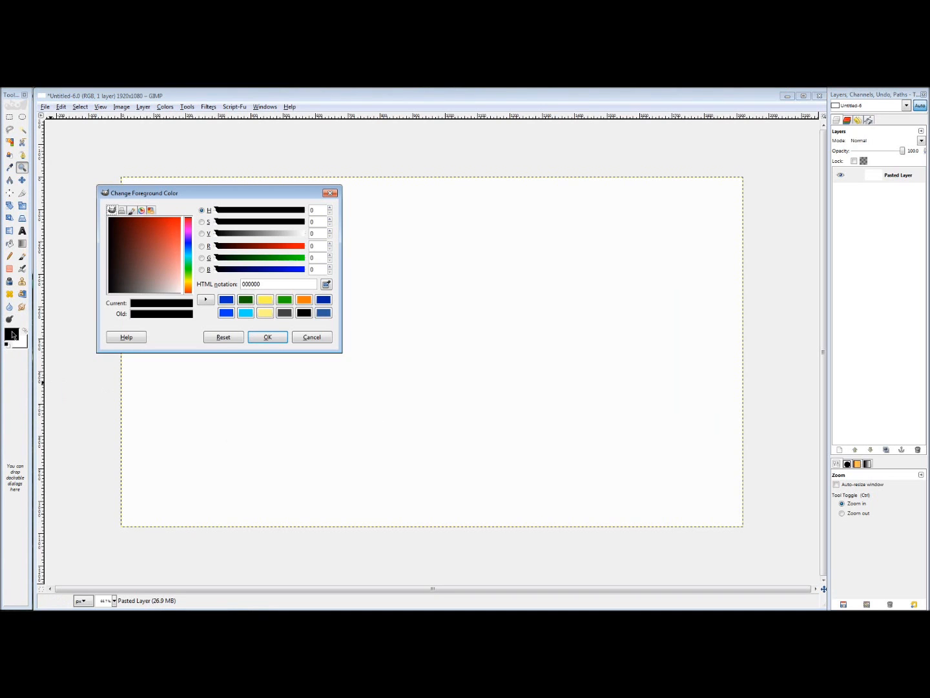
{"action": "left_click", "coordinate": [226, 299]}
{"action": "left_click", "coordinate": [266, 336]}
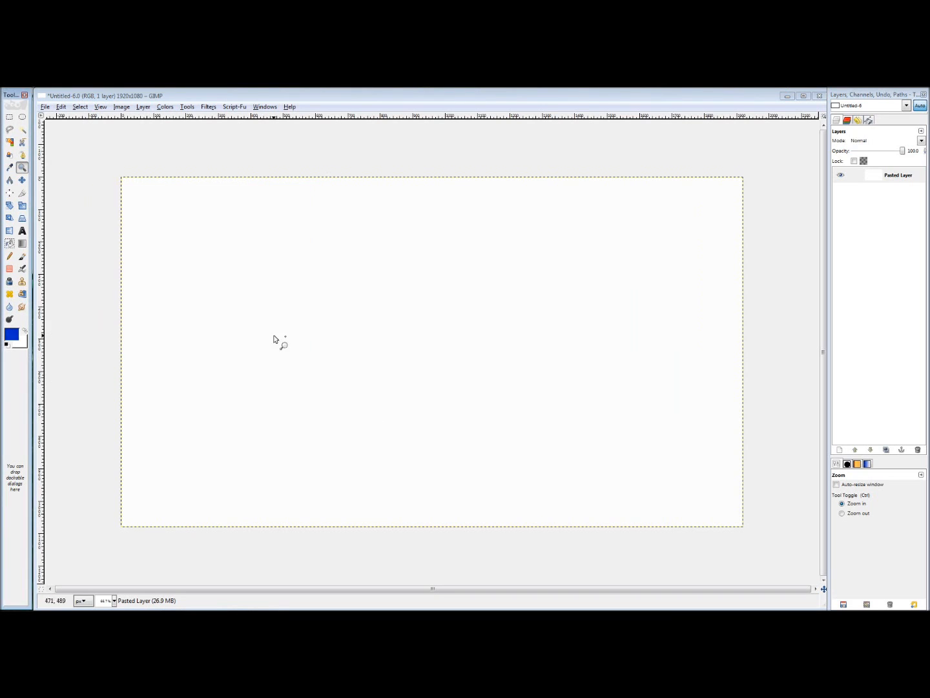
{"action": "left_click", "coordinate": [9, 243]}
{"action": "left_click", "coordinate": [142, 349]}
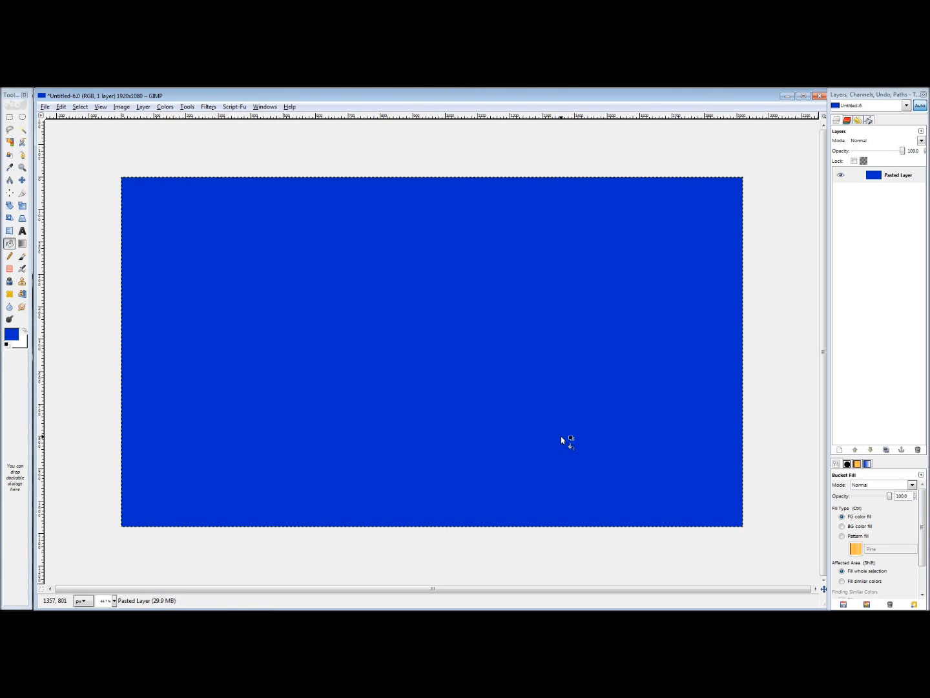
Add a new 1920 × 1080 px layer with transparent fill above the blue layer
{"action": "right_click", "coordinate": [891, 182]}
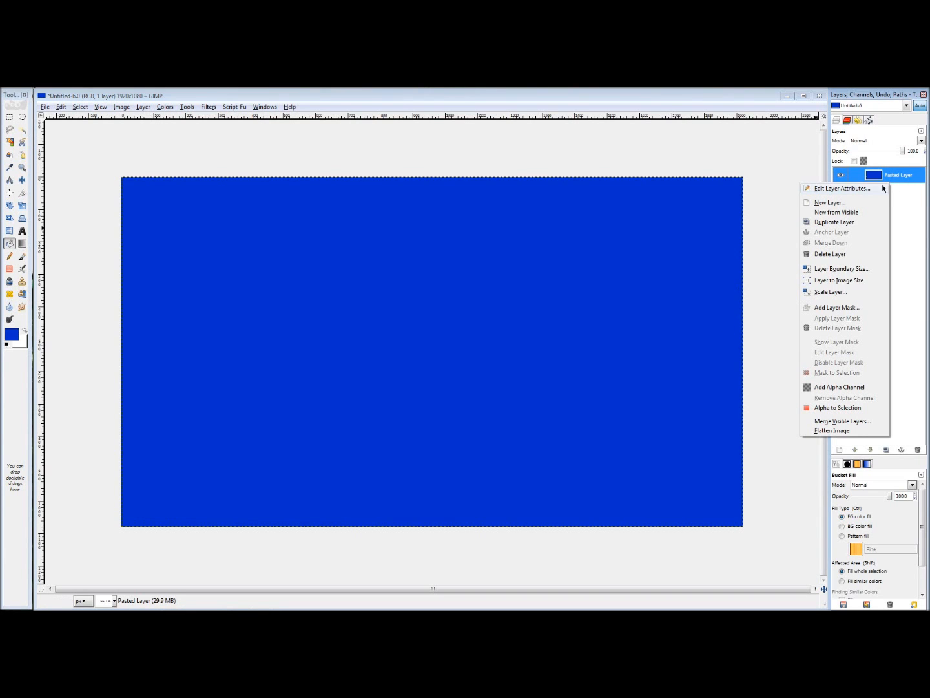
{"action": "left_click", "coordinate": [852, 203]}
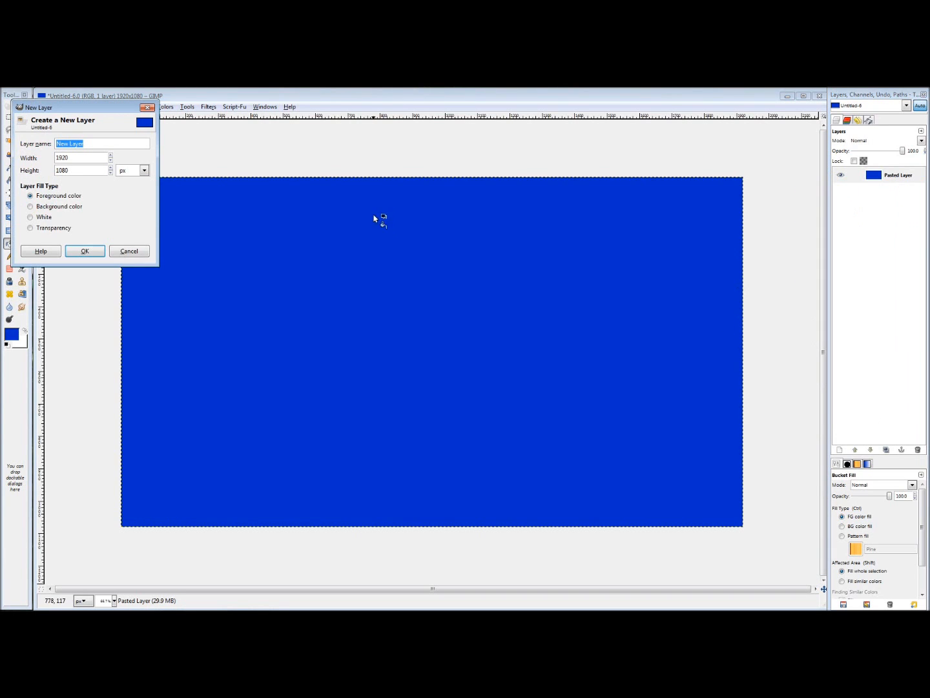
{"action": "left_click", "coordinate": [31, 228]}
{"action": "left_click", "coordinate": [78, 252]}
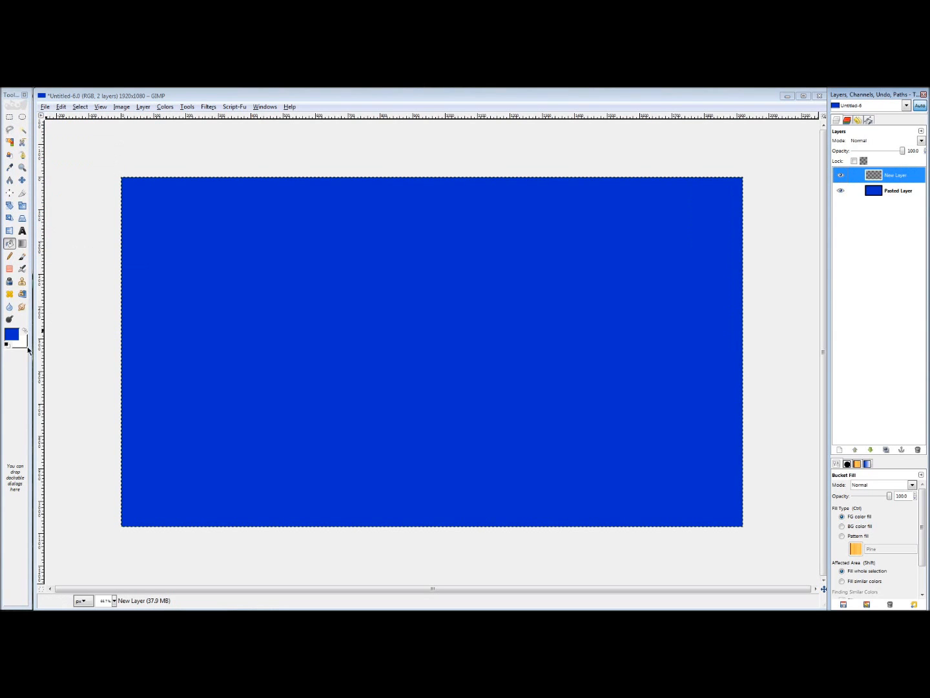
Set the new layer's mode to Overlay and blend a bi-linear white-to-black gradient from the canvas's upper right toward its lower-left corner
{"action": "left_click", "coordinate": [8, 346]}
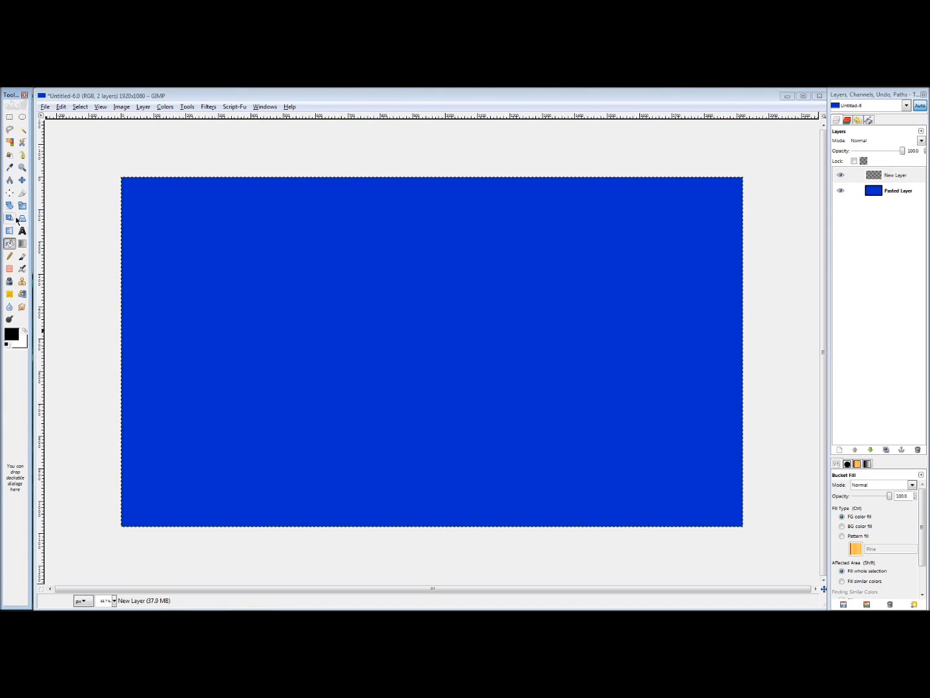
{"action": "left_click", "coordinate": [21, 244]}
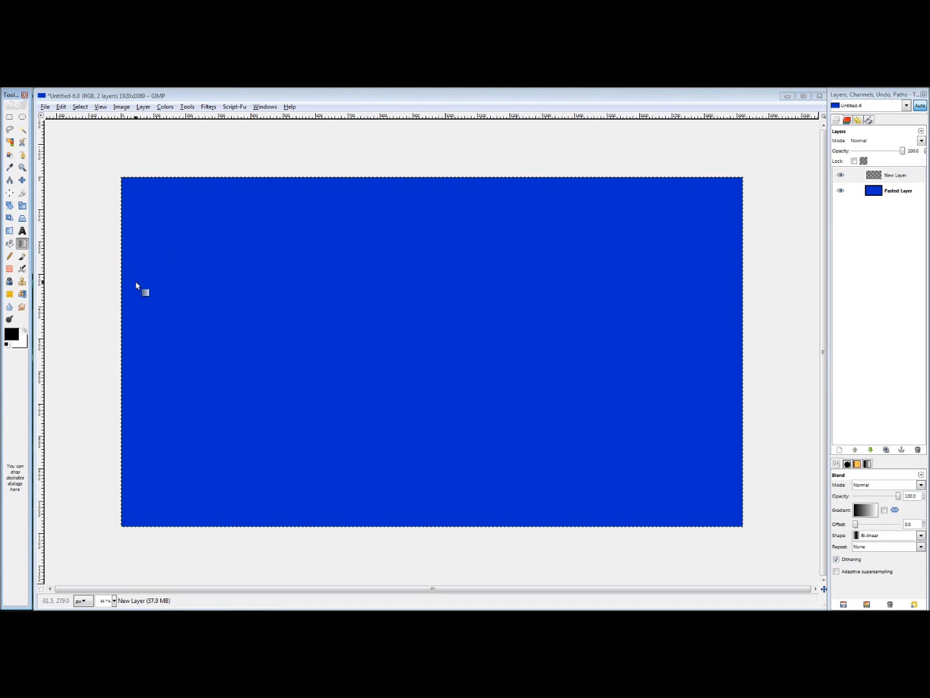
{"action": "left_click", "coordinate": [26, 332]}
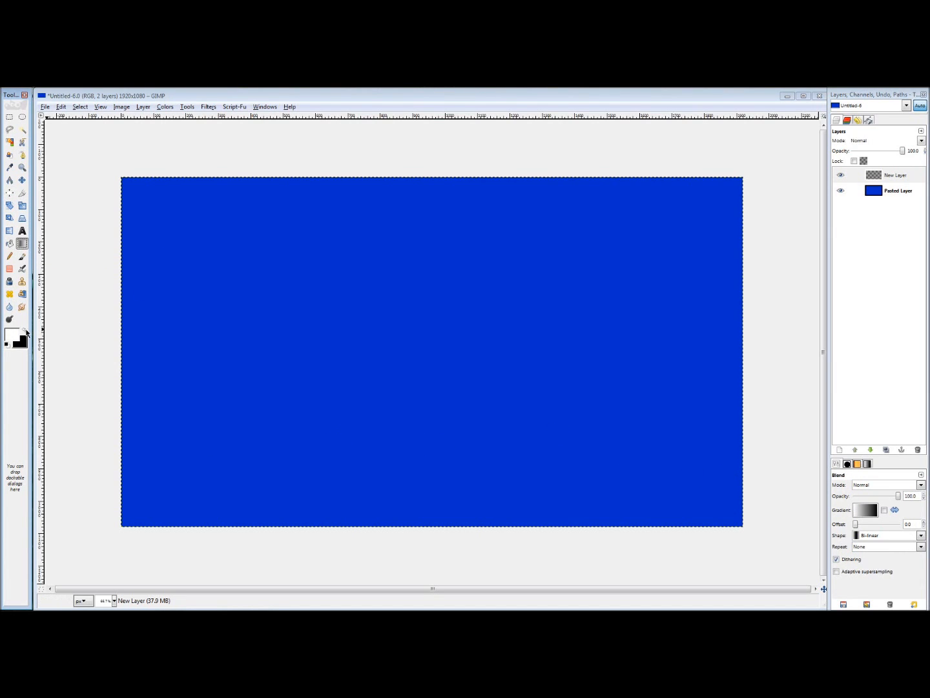
{"action": "left_click", "coordinate": [857, 141]}
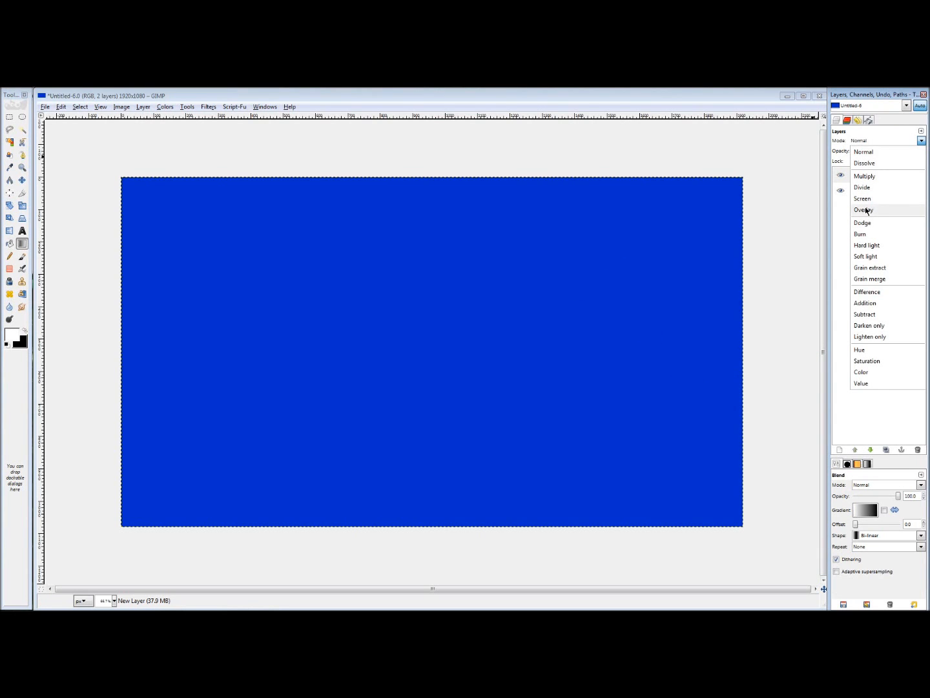
{"action": "left_click", "coordinate": [864, 210]}
{"action": "left_click_drag", "start_coordinate": [585, 275], "coordinate": [180, 489]}
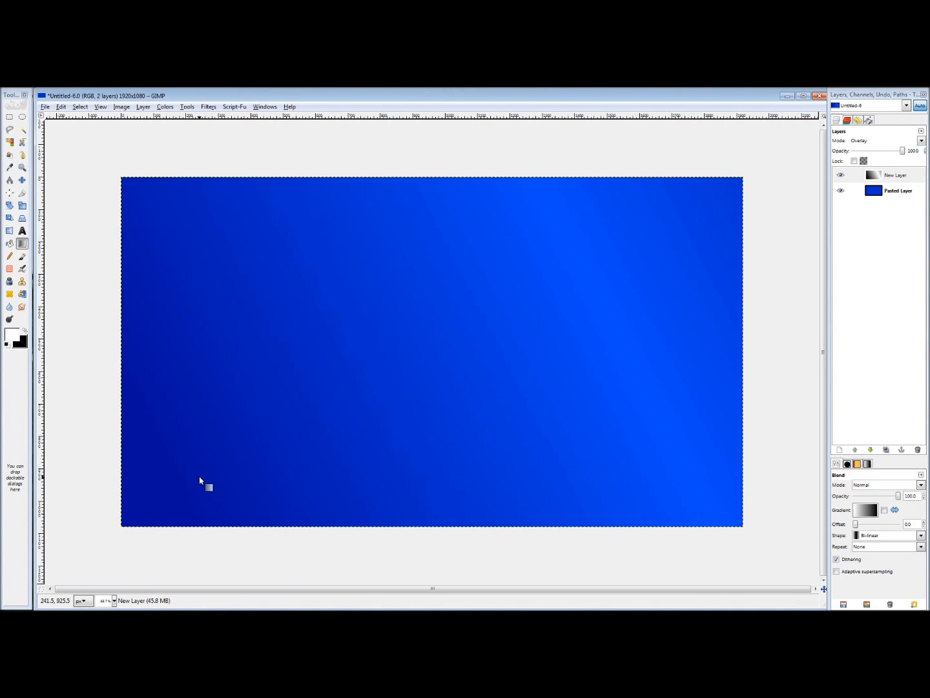
Replace the overlay layer's gradient with a radial white-to-black one running from the canvas's upper right toward its lower left
{"action": "left_click", "coordinate": [874, 539]}
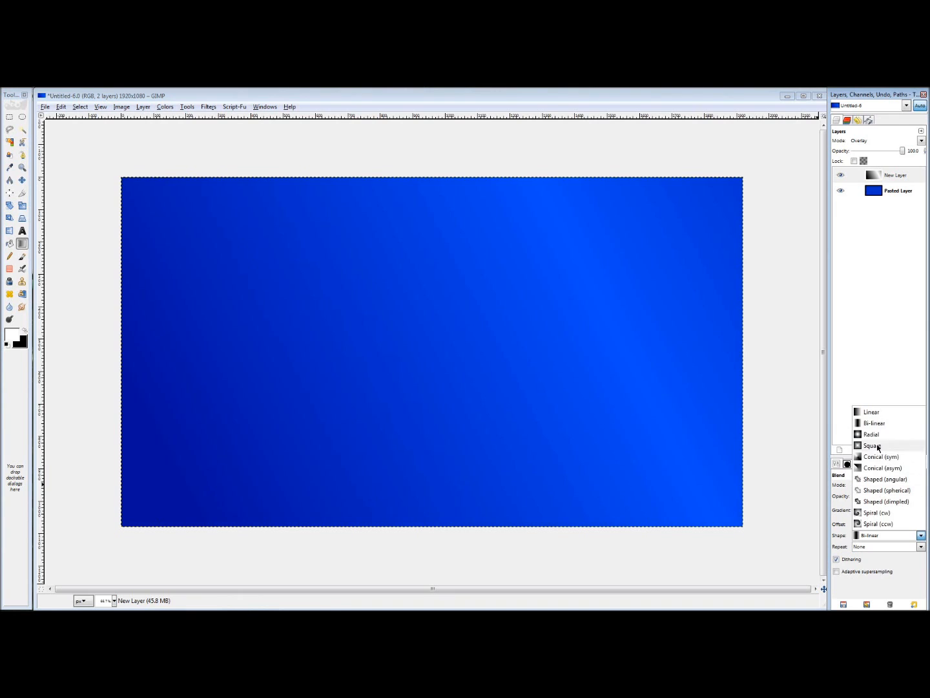
{"action": "left_click", "coordinate": [872, 444]}
{"action": "left_click", "coordinate": [898, 532]}
{"action": "left_click", "coordinate": [898, 533]}
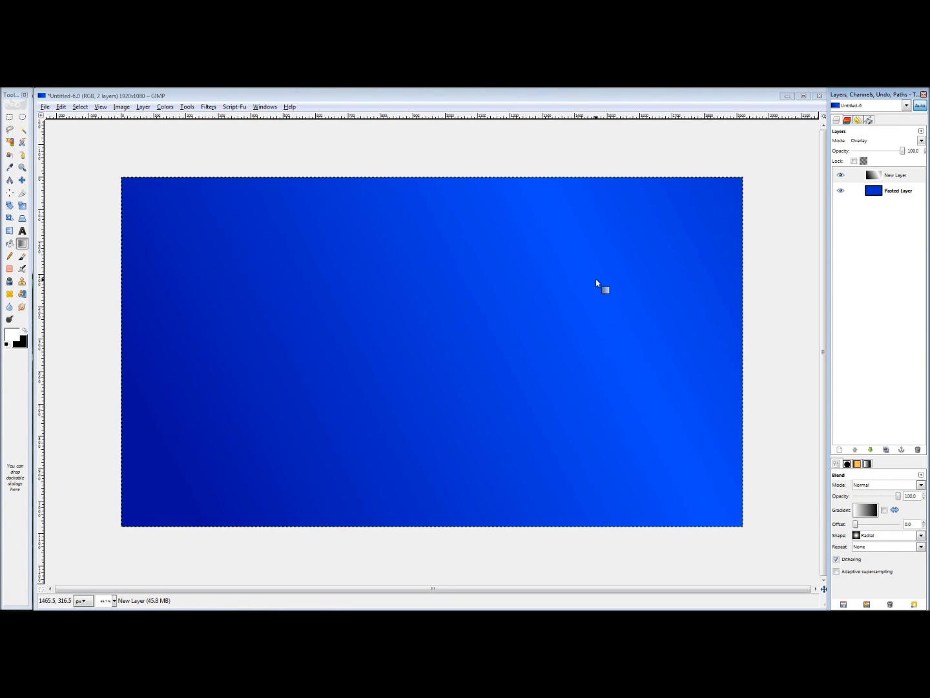
{"action": "left_click_drag", "start_coordinate": [596, 281], "coordinate": [198, 451]}
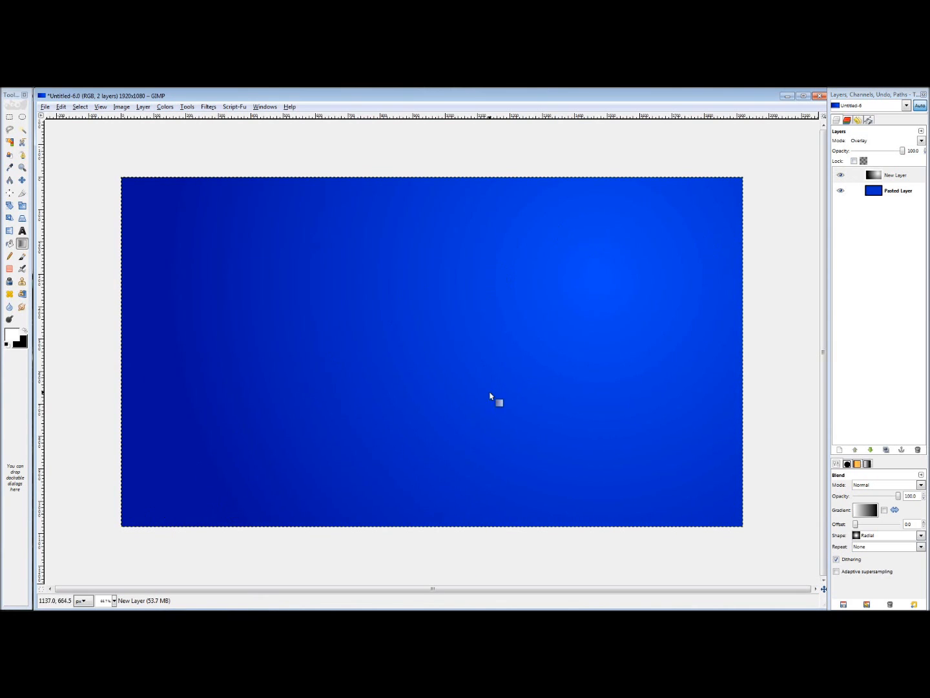
Compare the background with the gradient layer hidden and shown, and with its mode at Normal and Overlay
{"action": "left_click", "coordinate": [840, 176]}
{"action": "left_click", "coordinate": [842, 175]}
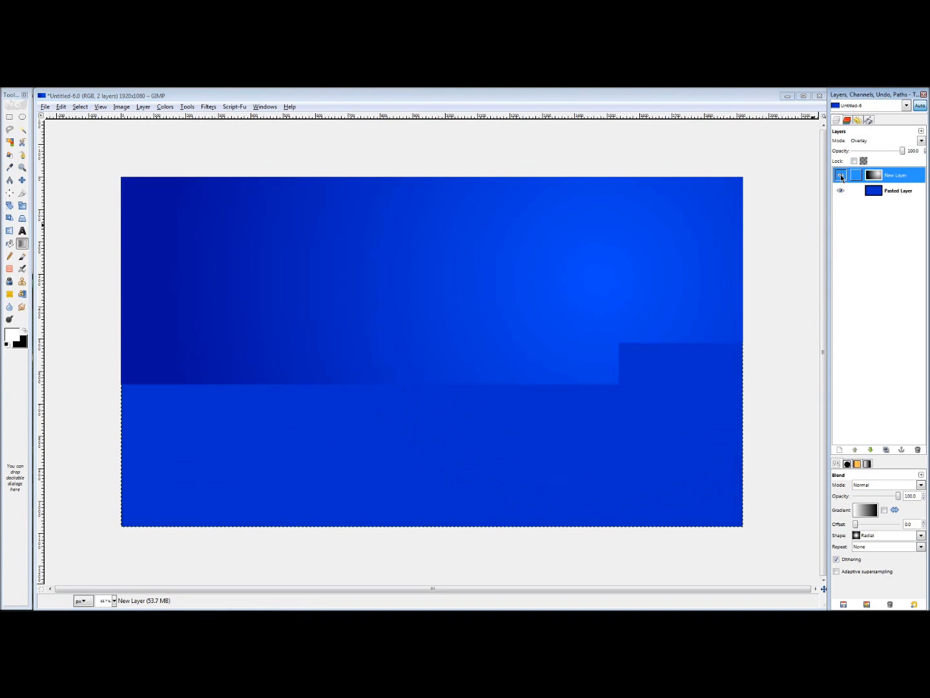
{"action": "left_click", "coordinate": [889, 143]}
{"action": "left_click", "coordinate": [876, 153]}
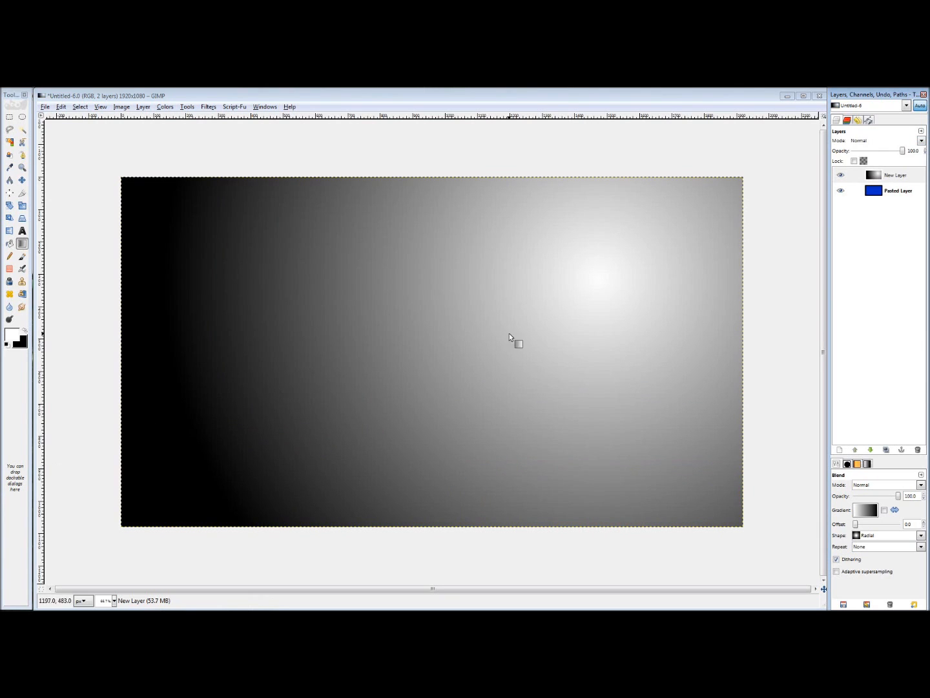
{"action": "left_click", "coordinate": [858, 142]}
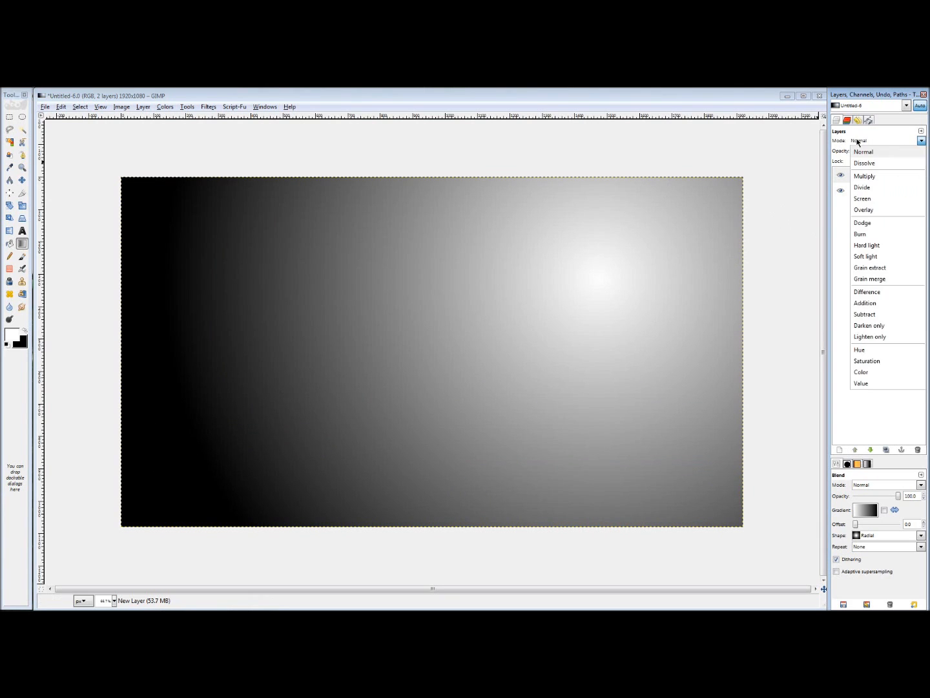
{"action": "left_click", "coordinate": [874, 213]}
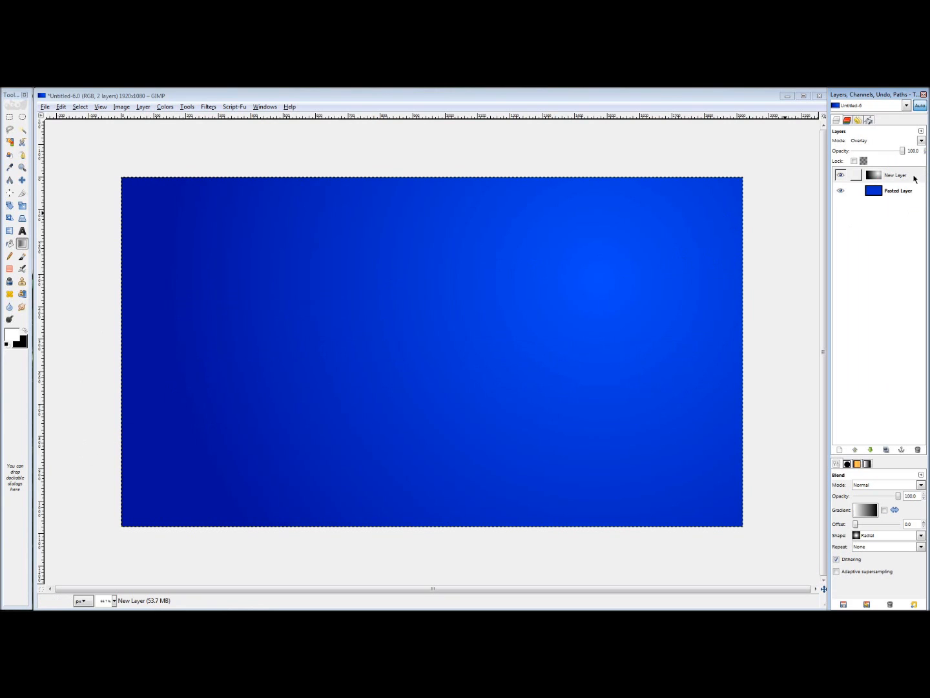
{"action": "left_click", "coordinate": [842, 178]}
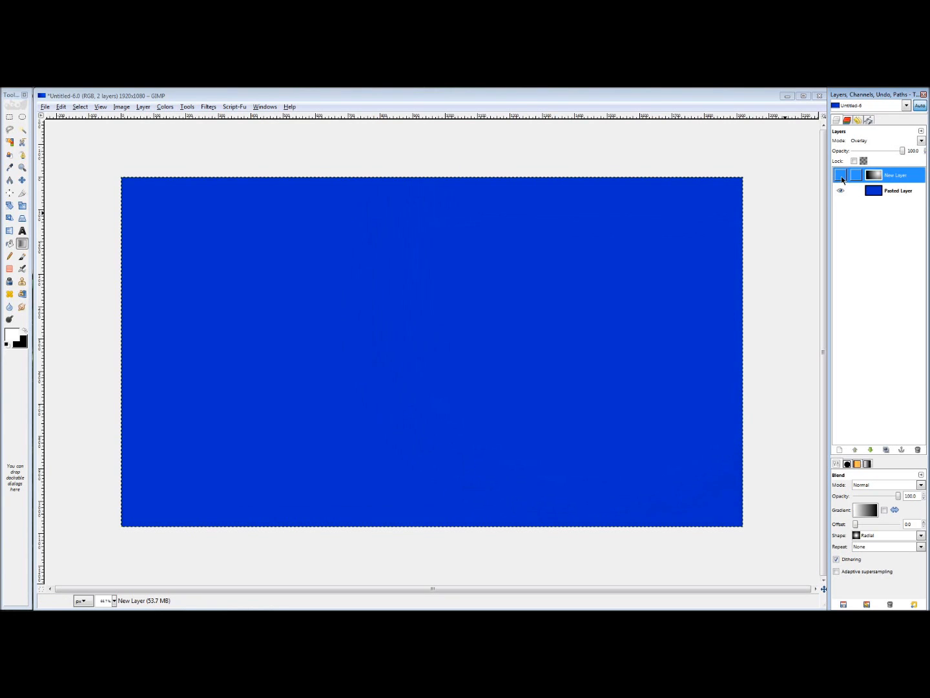
{"action": "left_click", "coordinate": [840, 175]}
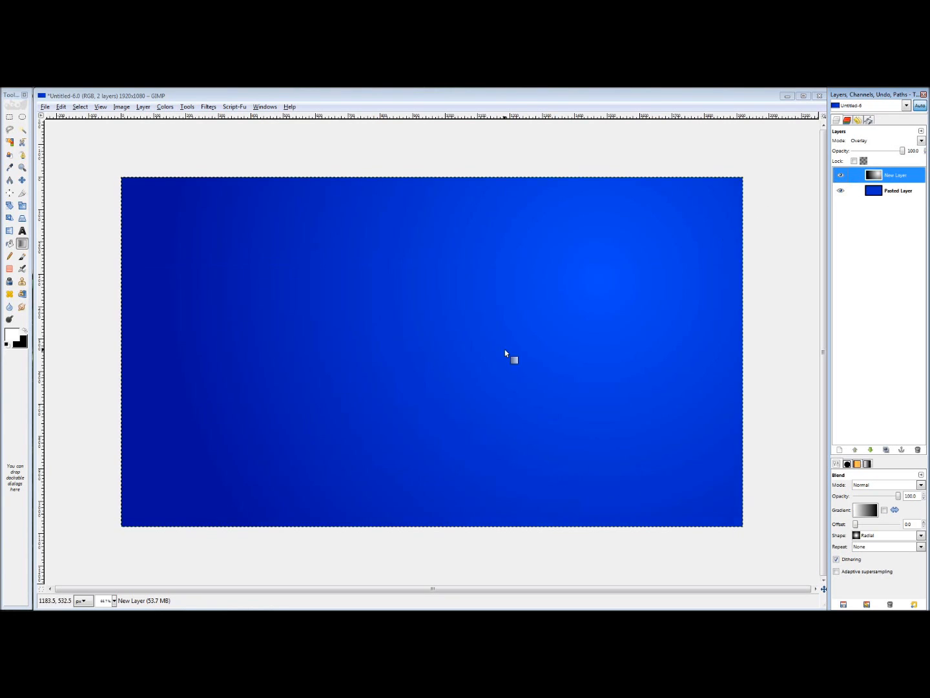
Add another transparent layer and blend a vertical bi-linear white-to-black gradient on it, from just above the canvas's centre toward the lower edge
{"action": "right_click", "coordinate": [897, 176]}
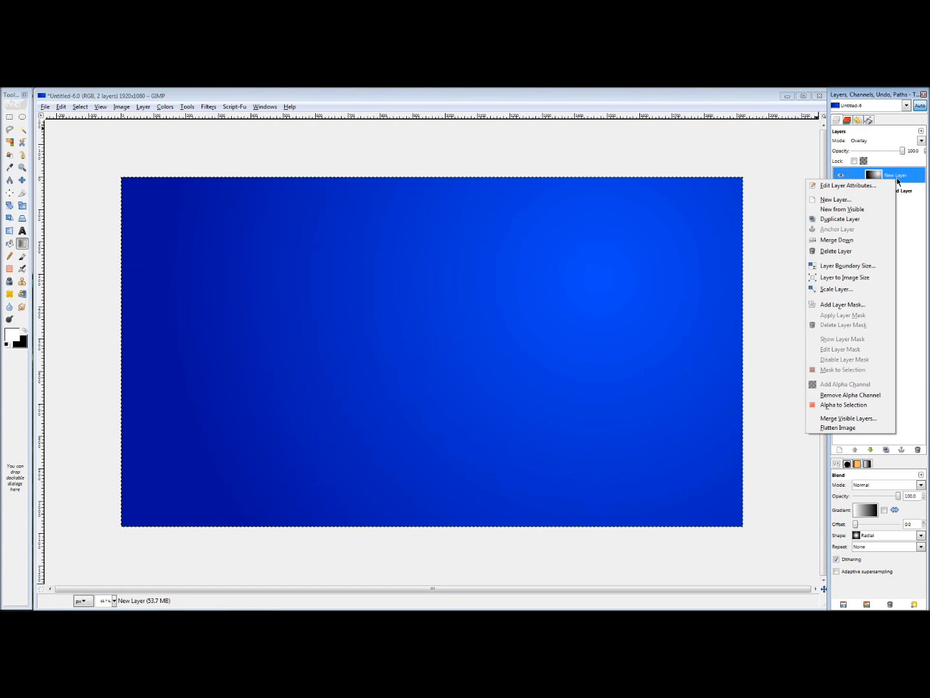
{"action": "left_click", "coordinate": [861, 202]}
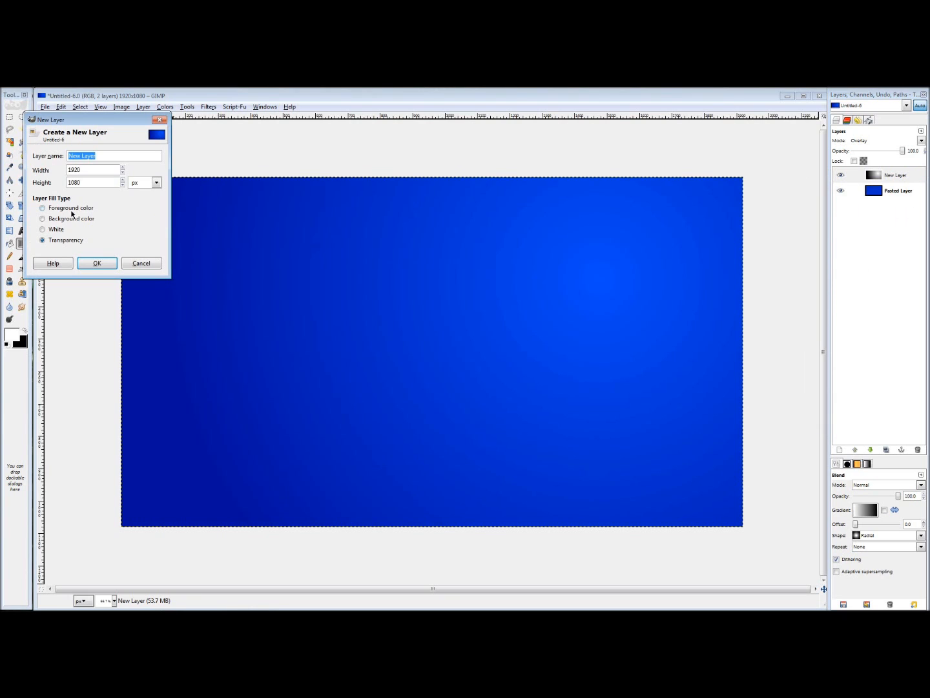
{"action": "left_click", "coordinate": [96, 263]}
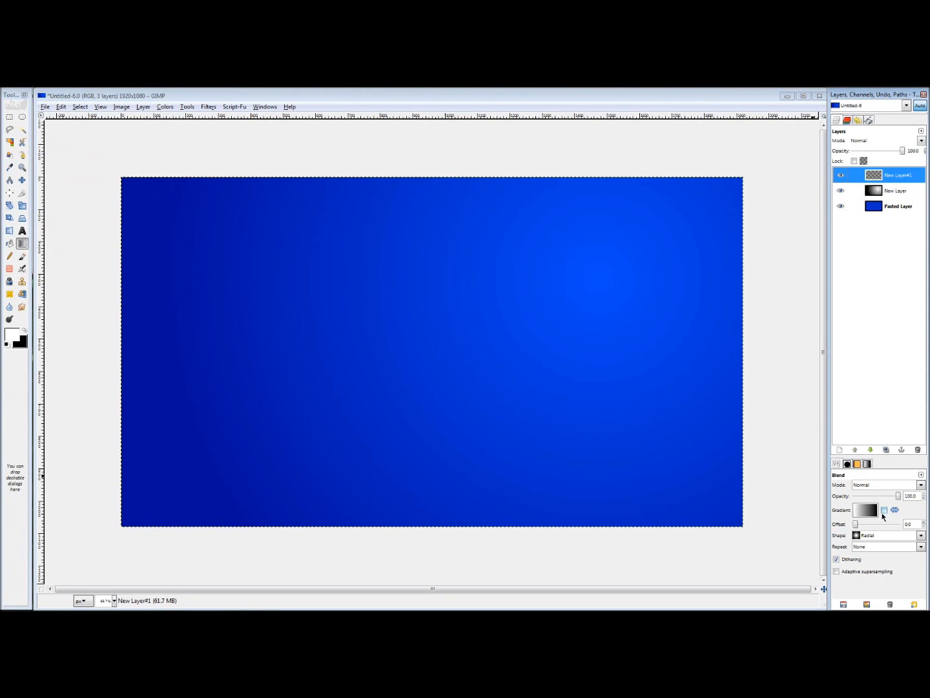
{"action": "left_click", "coordinate": [887, 536]}
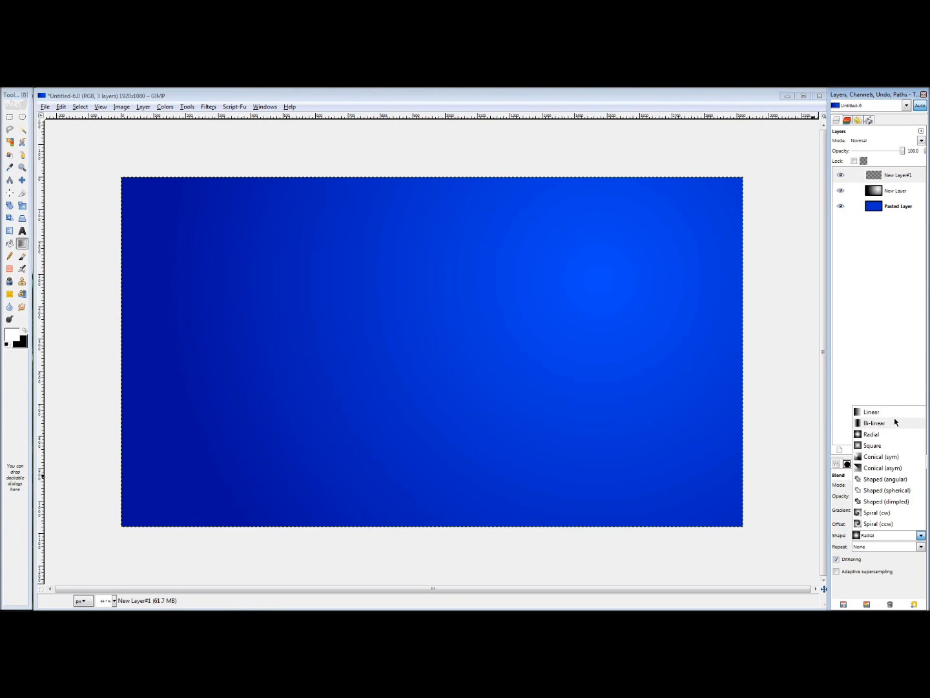
{"action": "left_click", "coordinate": [878, 424]}
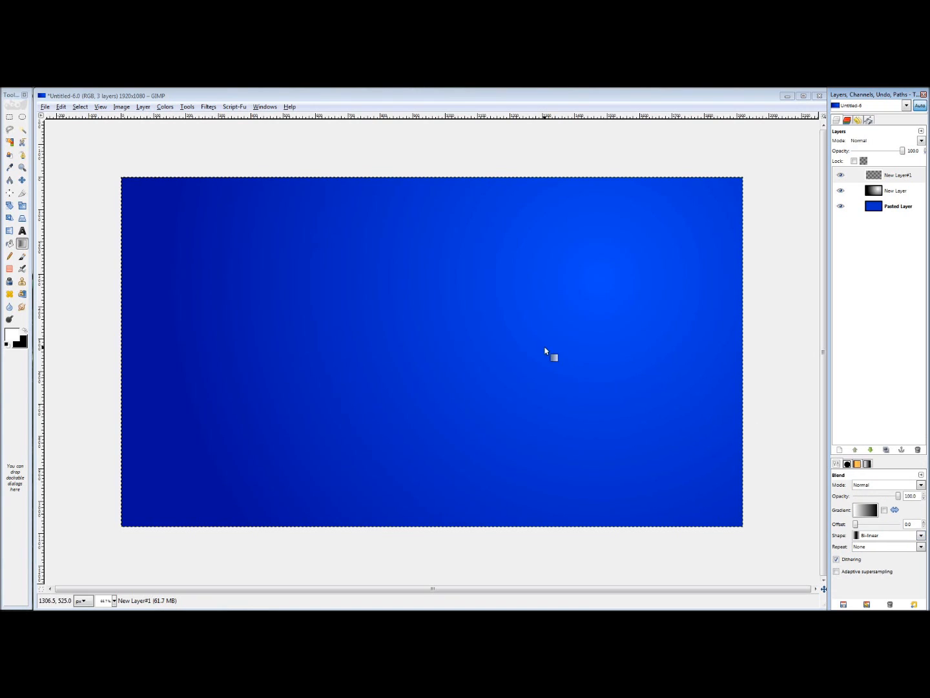
{"action": "left_click_drag", "start_coordinate": [468, 315], "coordinate": [465, 480]}
Set the horizontal-band gradient layer's mode to Overlay and reduce its opacity to about 30 percent
{"action": "left_click", "coordinate": [874, 142]}
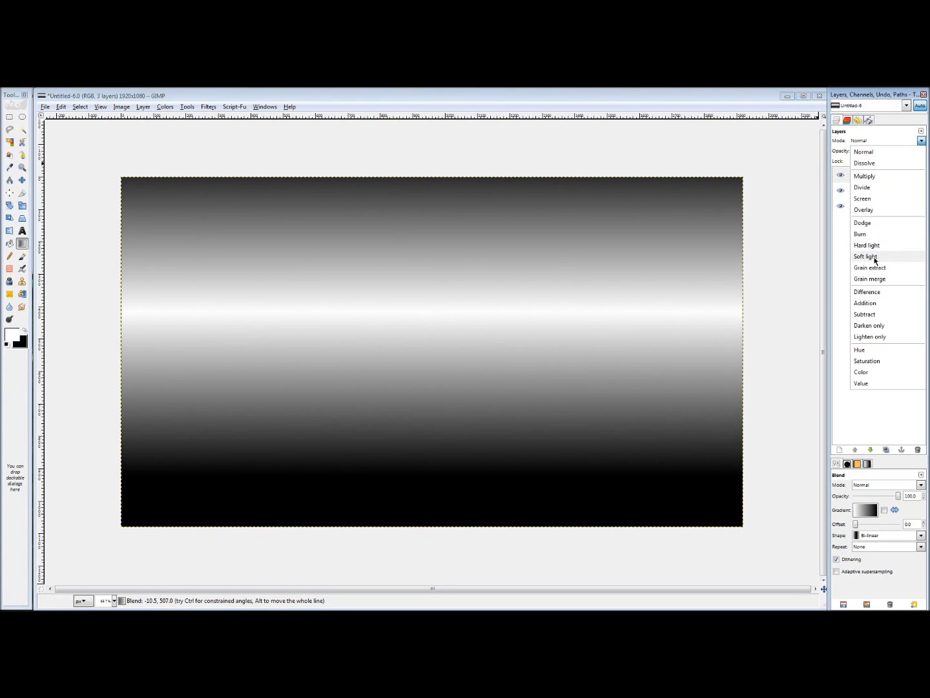
{"action": "left_click", "coordinate": [874, 213]}
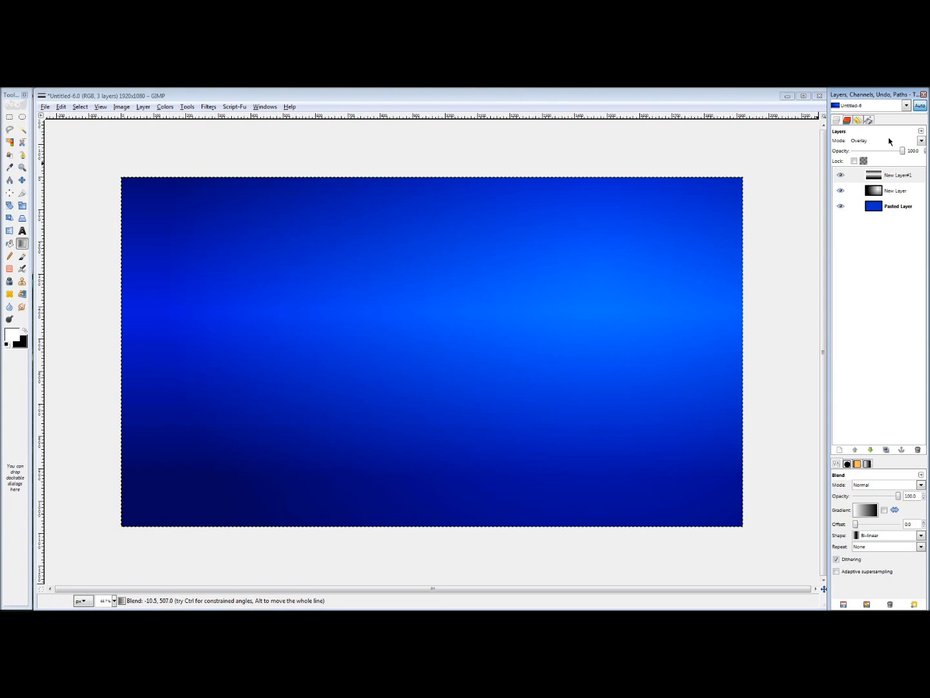
{"action": "left_click_drag", "start_coordinate": [905, 151], "coordinate": [869, 151]}
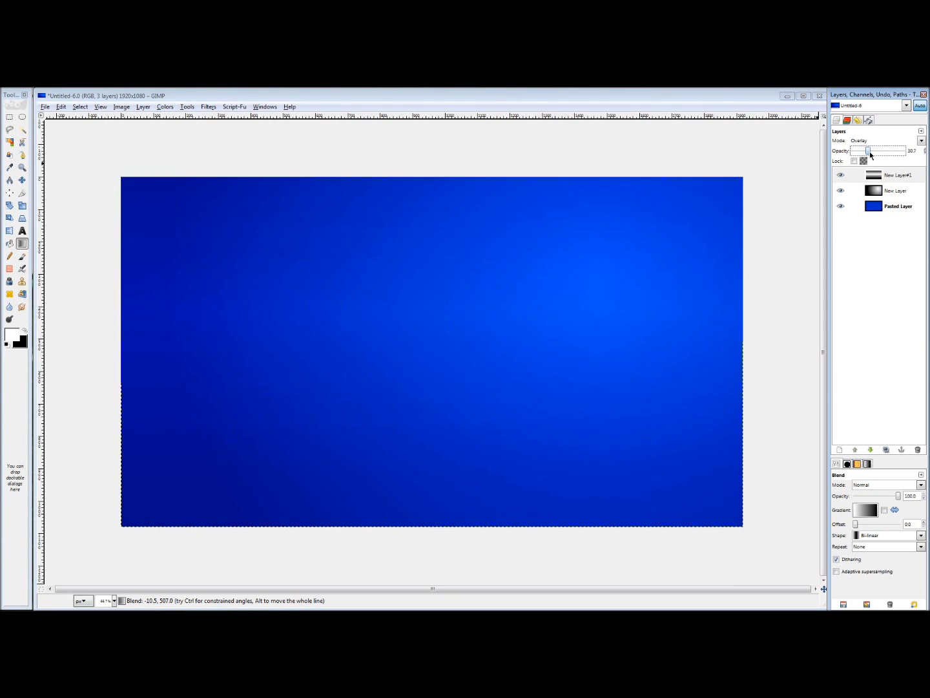
Fill the solid base layer with the saved bright green colour and compare it with the radial gradient layer hidden and shown
{"action": "left_click", "coordinate": [868, 206]}
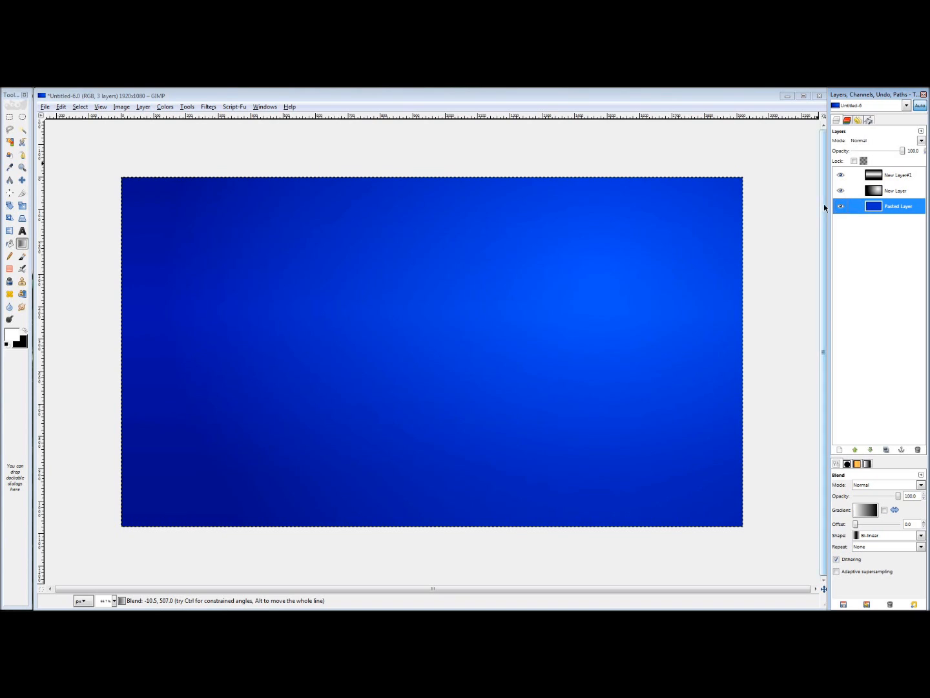
{"action": "left_click", "coordinate": [10, 244]}
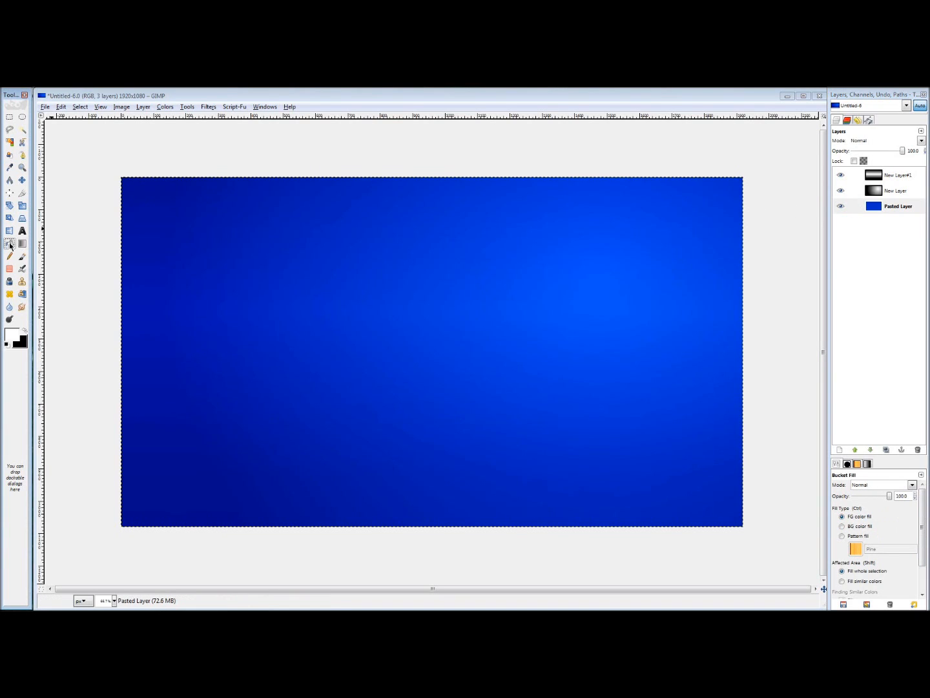
{"action": "left_click", "coordinate": [11, 332]}
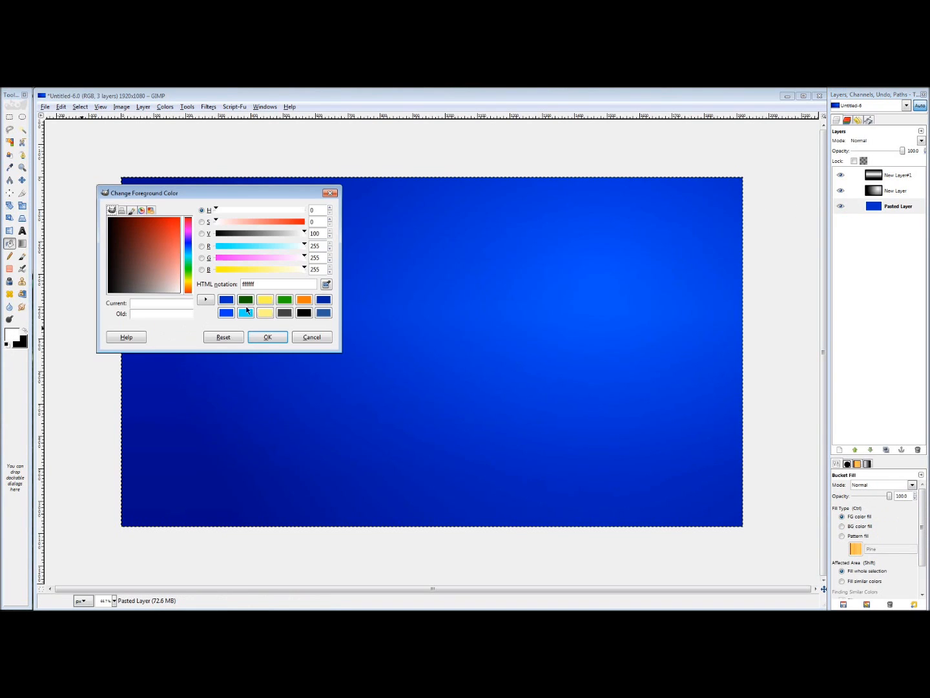
{"action": "left_click", "coordinate": [284, 300]}
{"action": "left_click", "coordinate": [267, 338]}
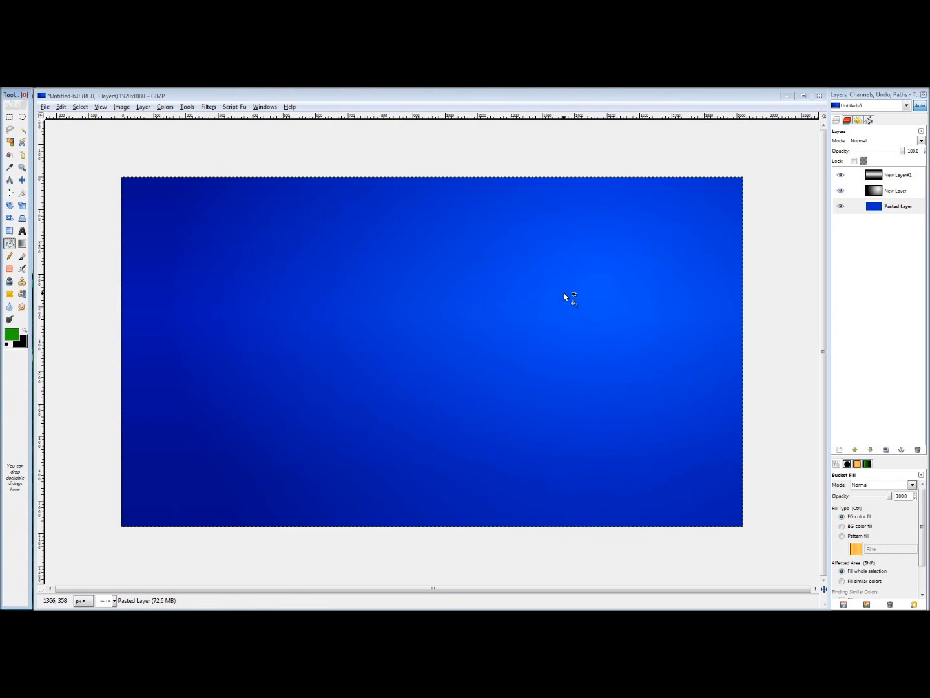
{"action": "left_click", "coordinate": [711, 325]}
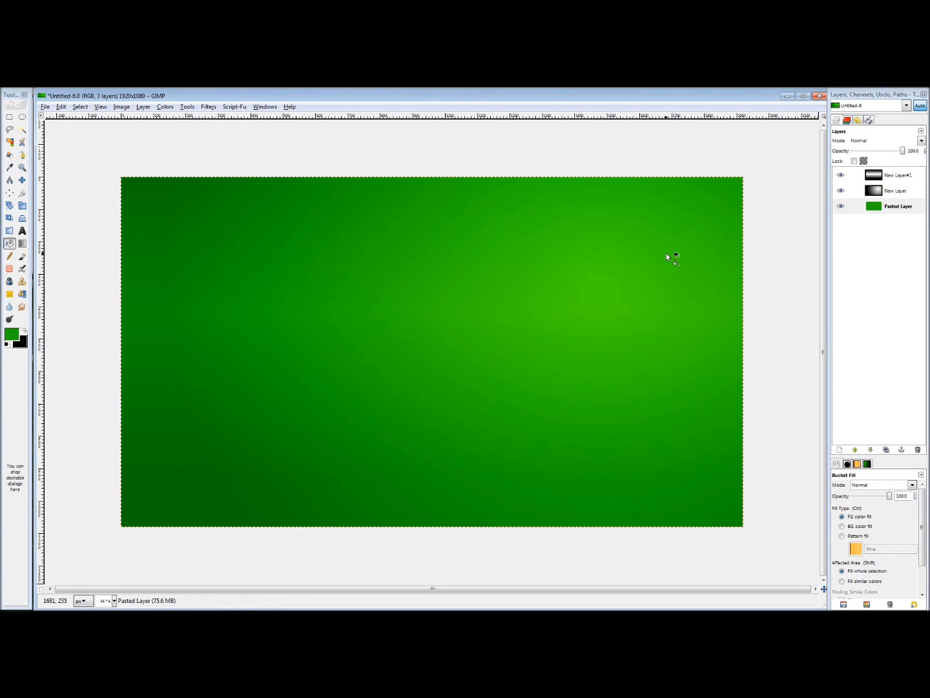
{"action": "left_click", "coordinate": [840, 191]}
{"action": "left_click", "coordinate": [840, 190]}
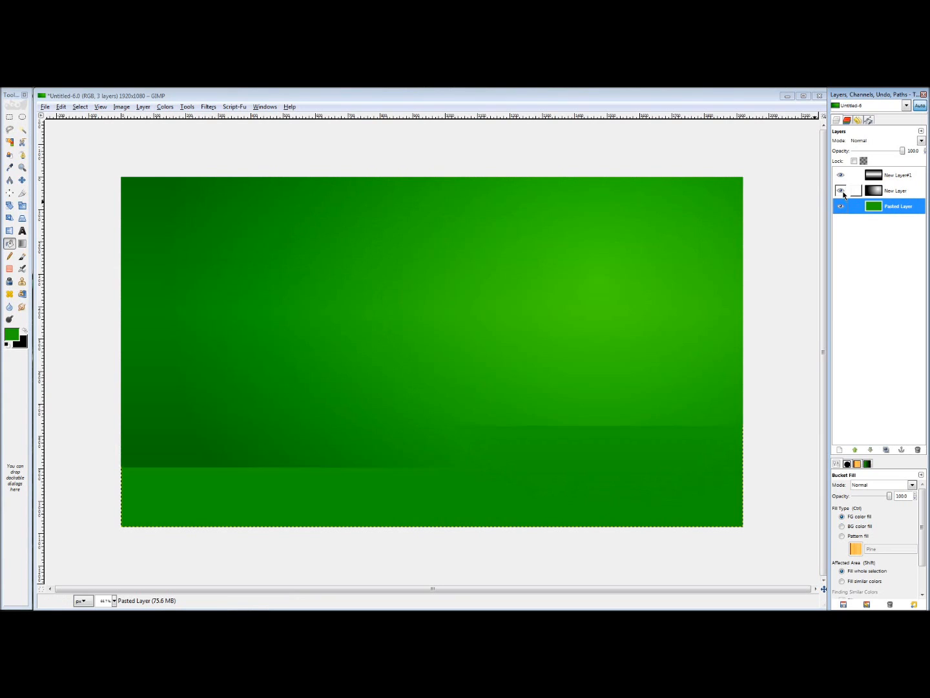
Try shifting the base layer's hue toward blue with Hue-Saturation, cancel the adjustment, and undo the green fill
{"action": "left_click", "coordinate": [166, 108]}
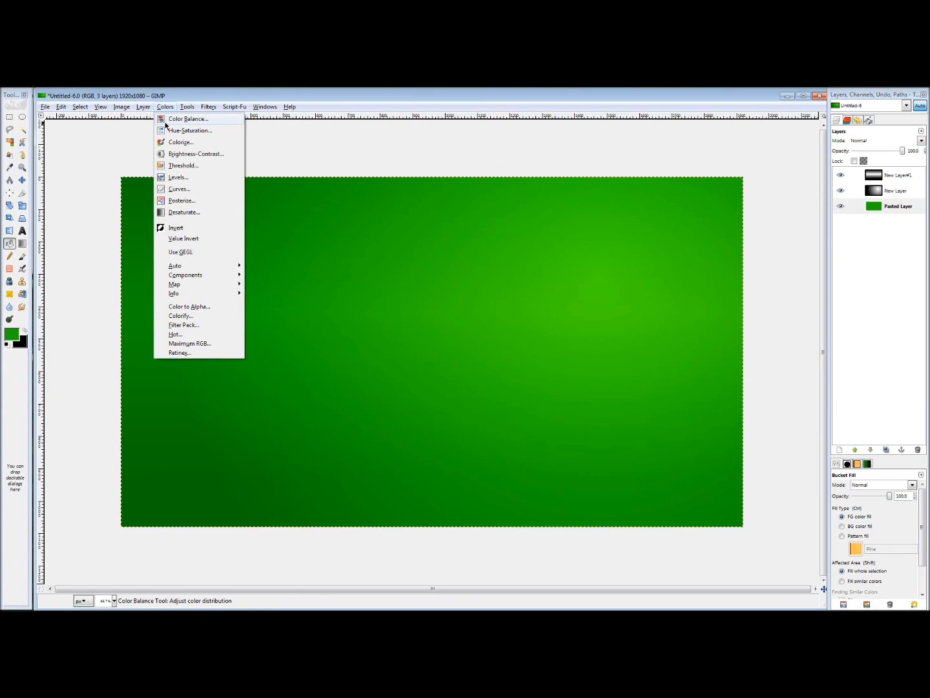
{"action": "left_click", "coordinate": [167, 132]}
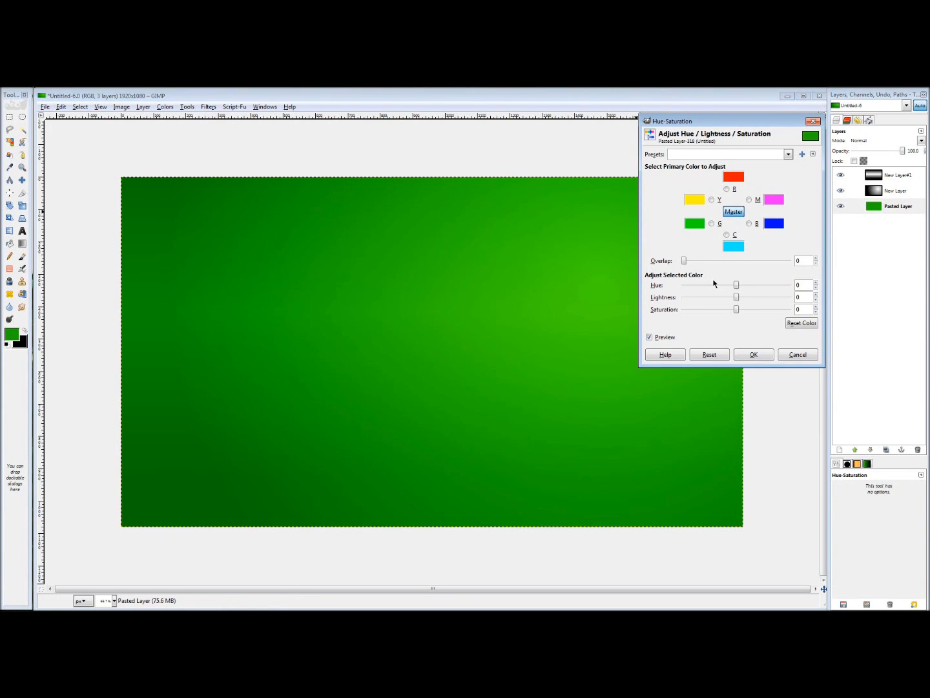
{"action": "left_click_drag", "start_coordinate": [737, 285], "coordinate": [771, 292]}
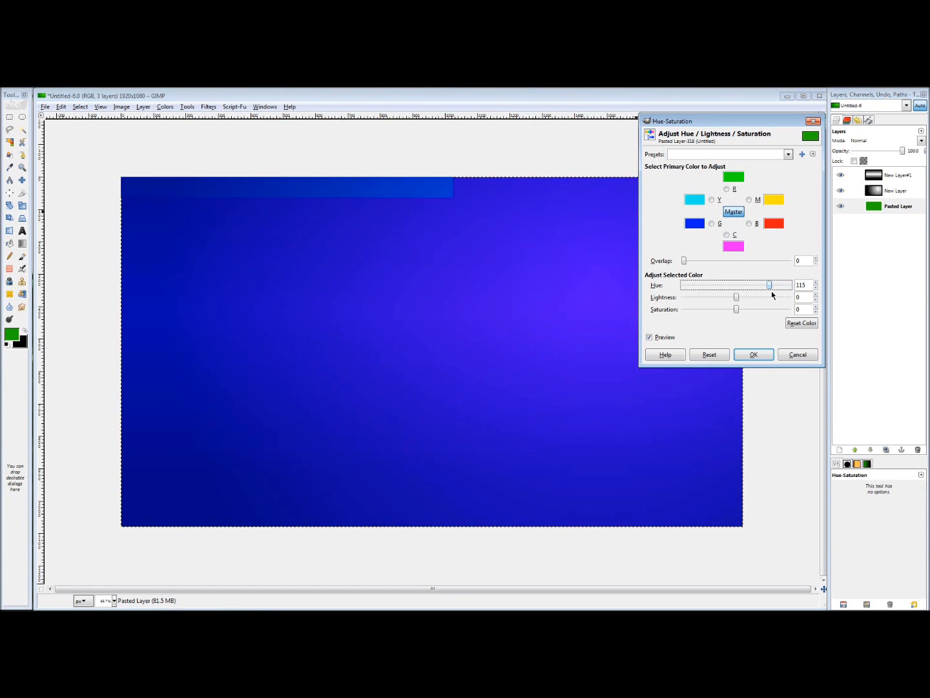
{"action": "left_click", "coordinate": [797, 354]}
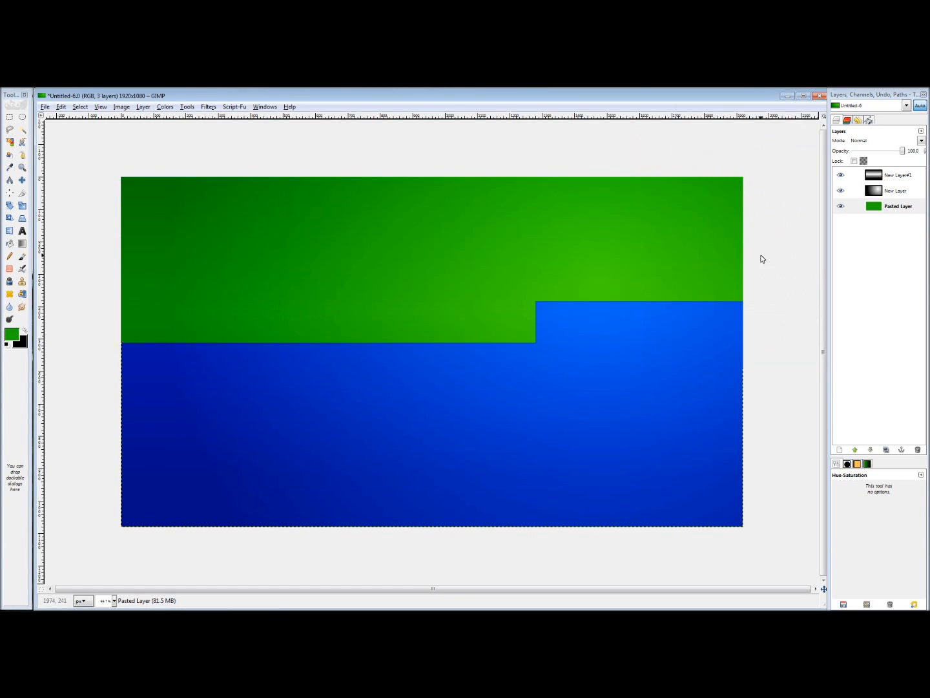
{"action": "left_click", "coordinate": [65, 116]}
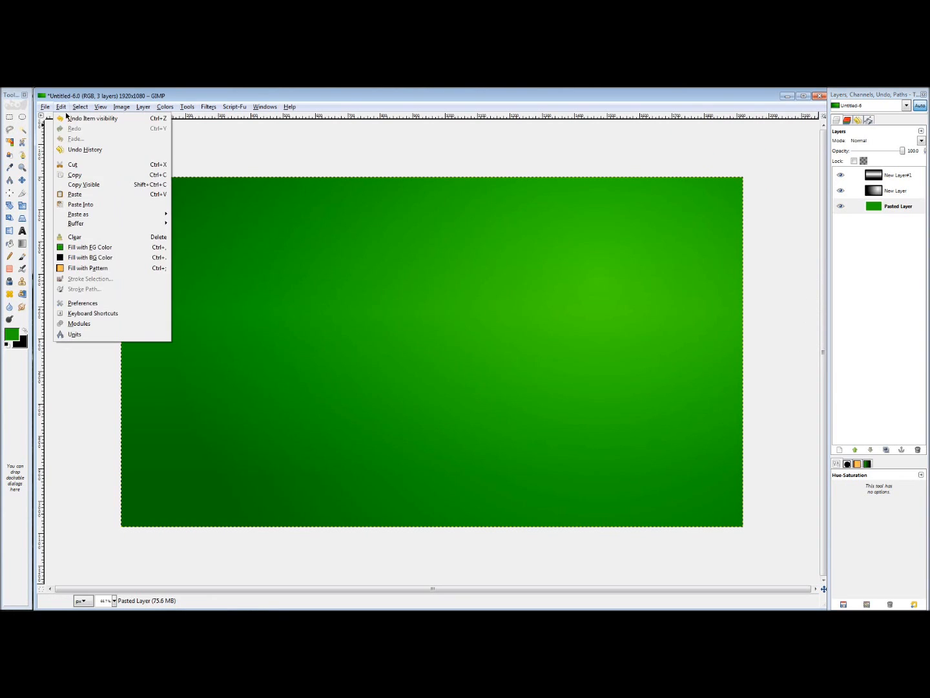
{"action": "left_click", "coordinate": [66, 123]}
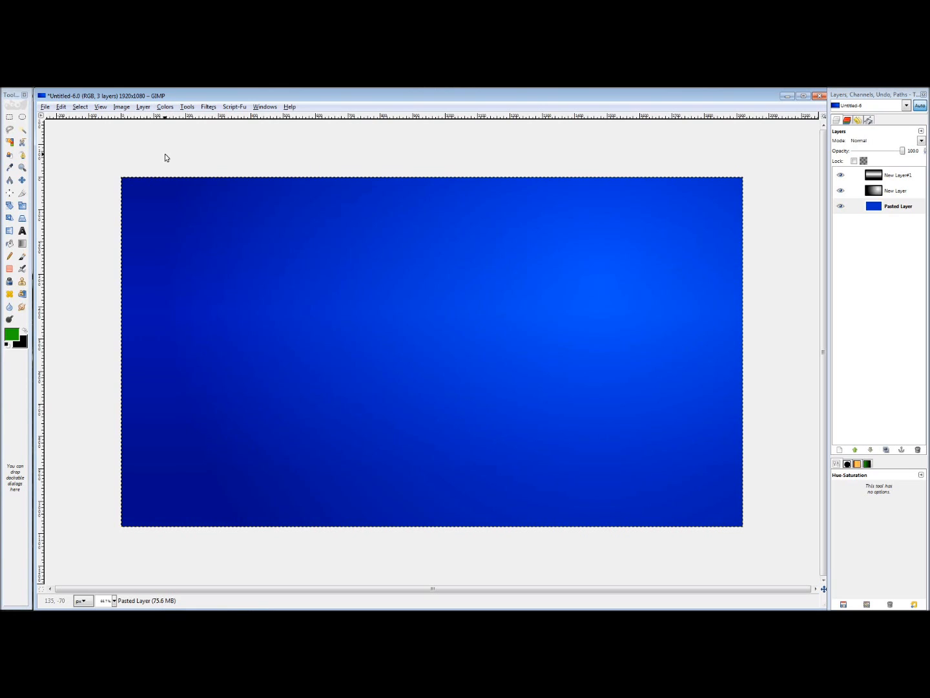
Reset the colours to default black and white and add a 1920 × 1080 layer filled with the background colour on top
{"action": "left_click", "coordinate": [885, 183]}
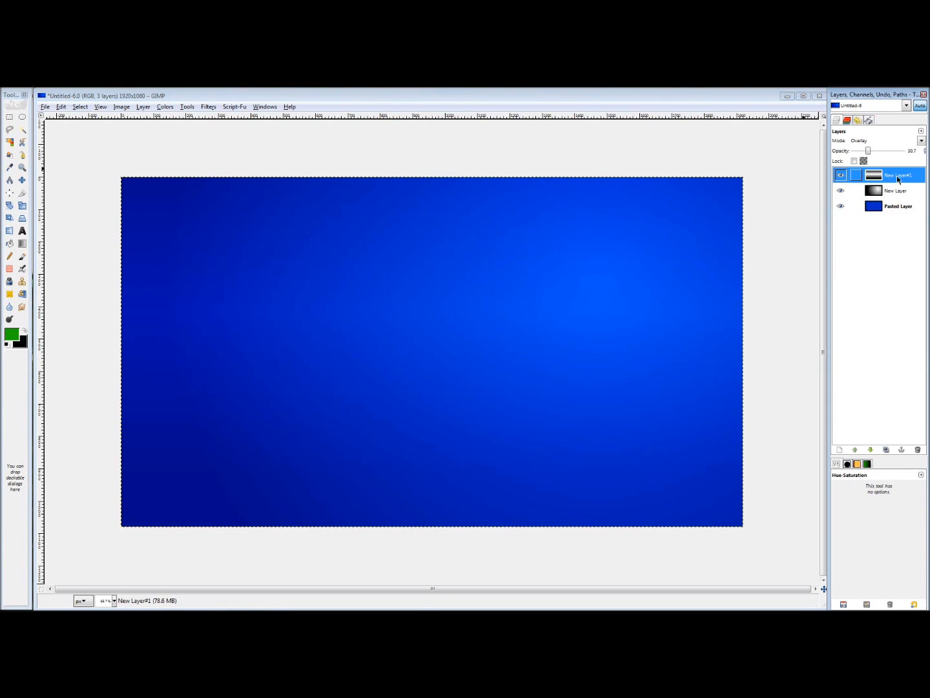
{"action": "left_click", "coordinate": [8, 344]}
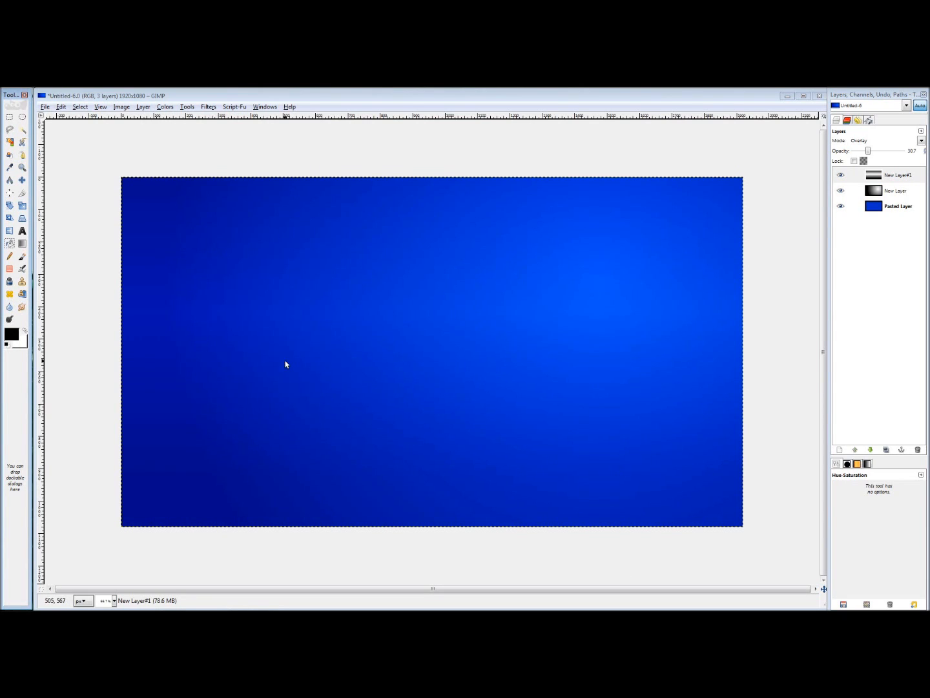
{"action": "key", "text": "minus"}
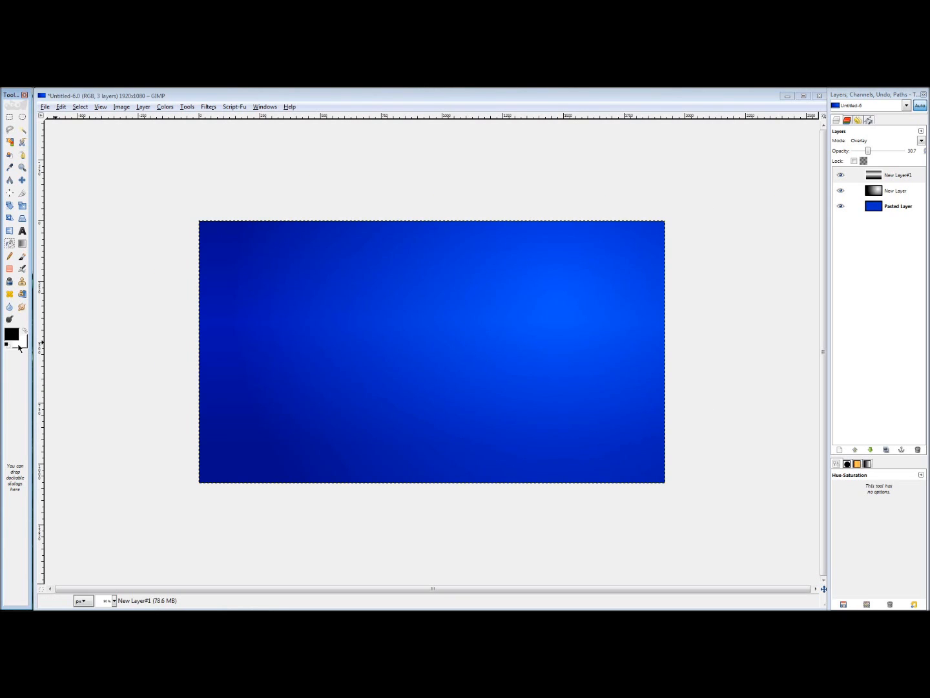
{"action": "right_click", "coordinate": [875, 181]}
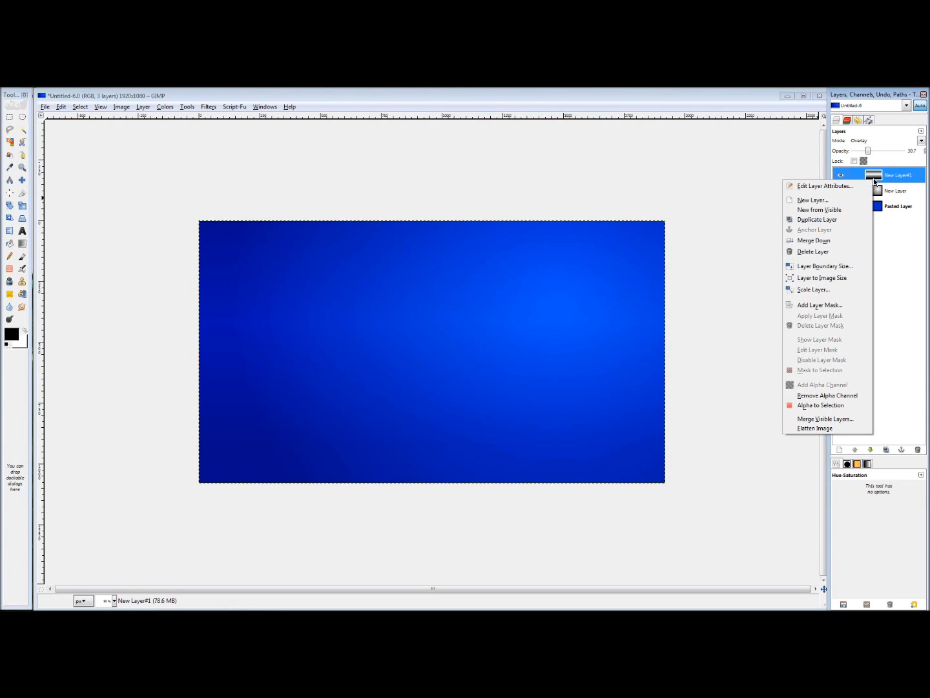
{"action": "left_click", "coordinate": [813, 201]}
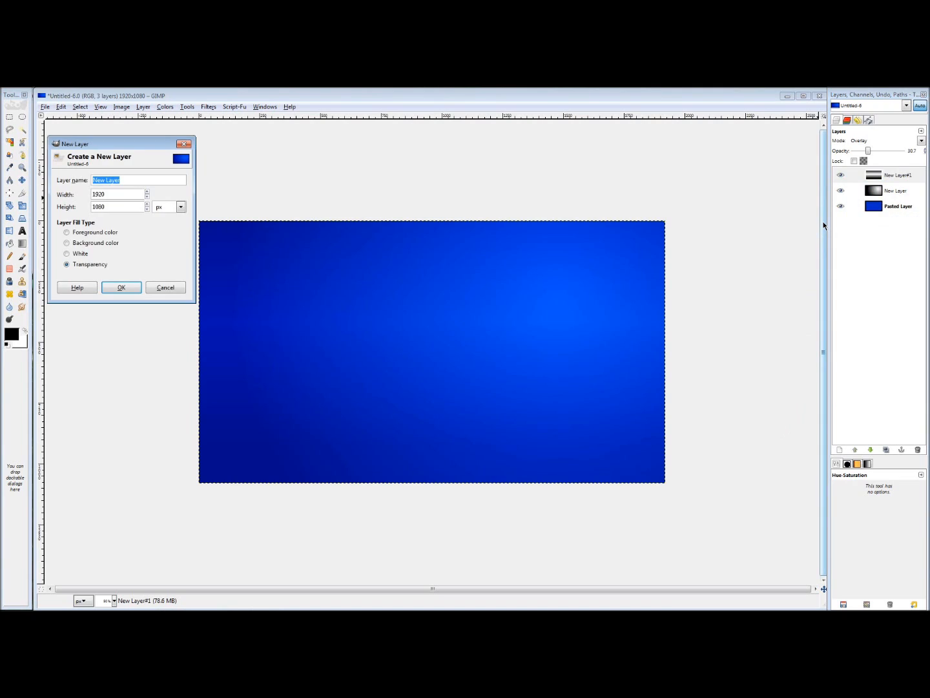
{"action": "left_click", "coordinate": [78, 245]}
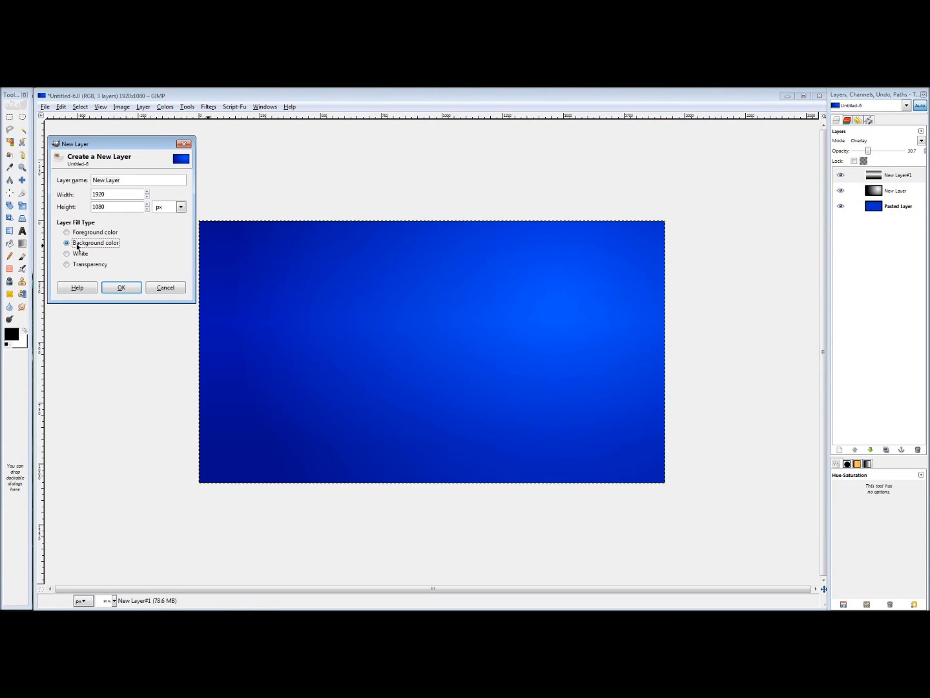
{"action": "left_click", "coordinate": [118, 287]}
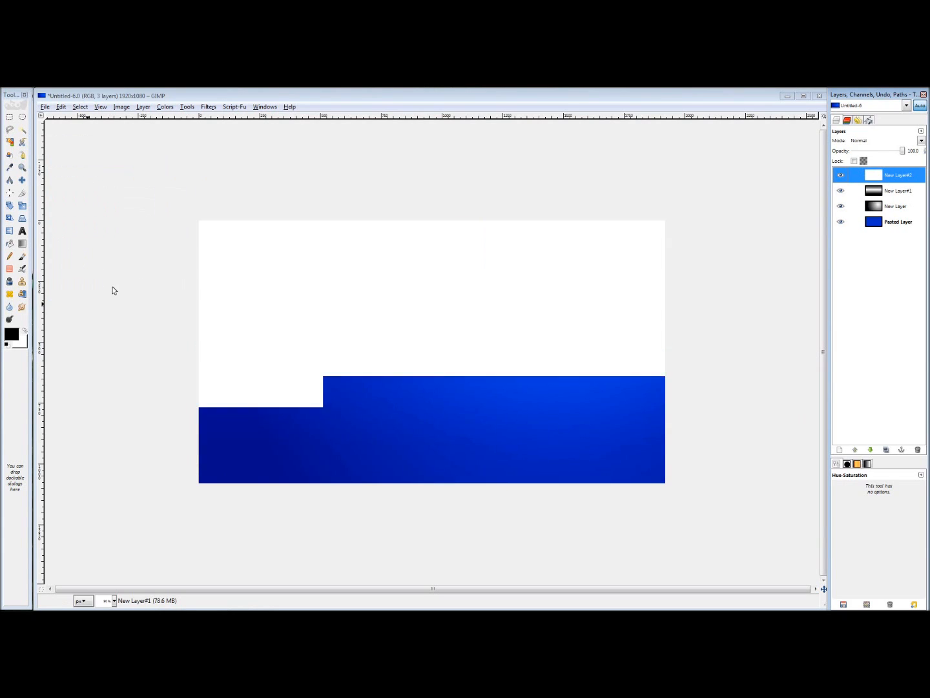
Set the white layer's mode to Overlay and compare the image with that layer hidden and shown
{"action": "left_click", "coordinate": [859, 142]}
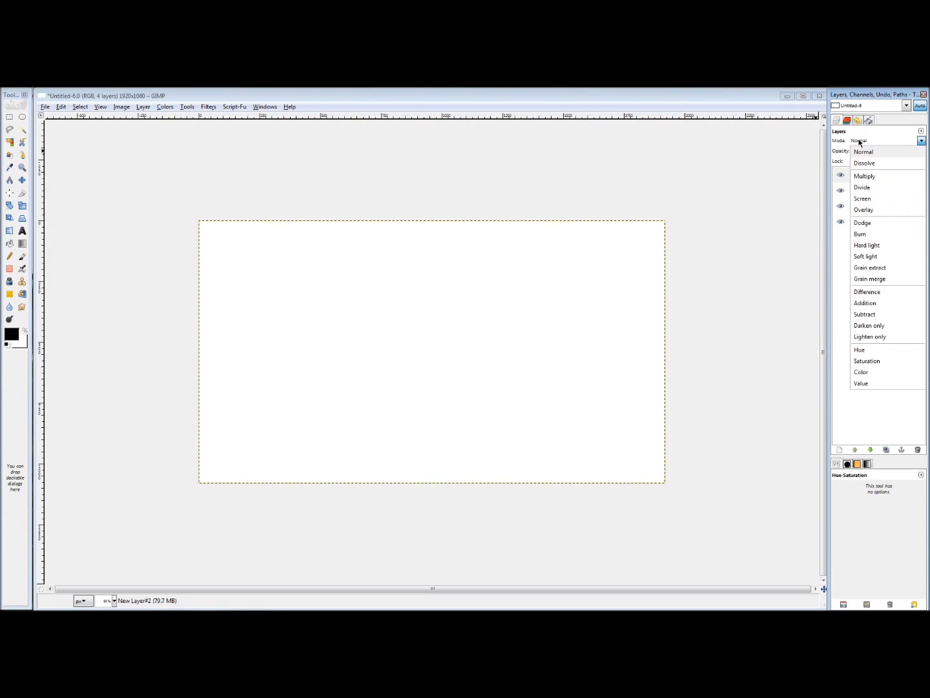
{"action": "left_click", "coordinate": [861, 211]}
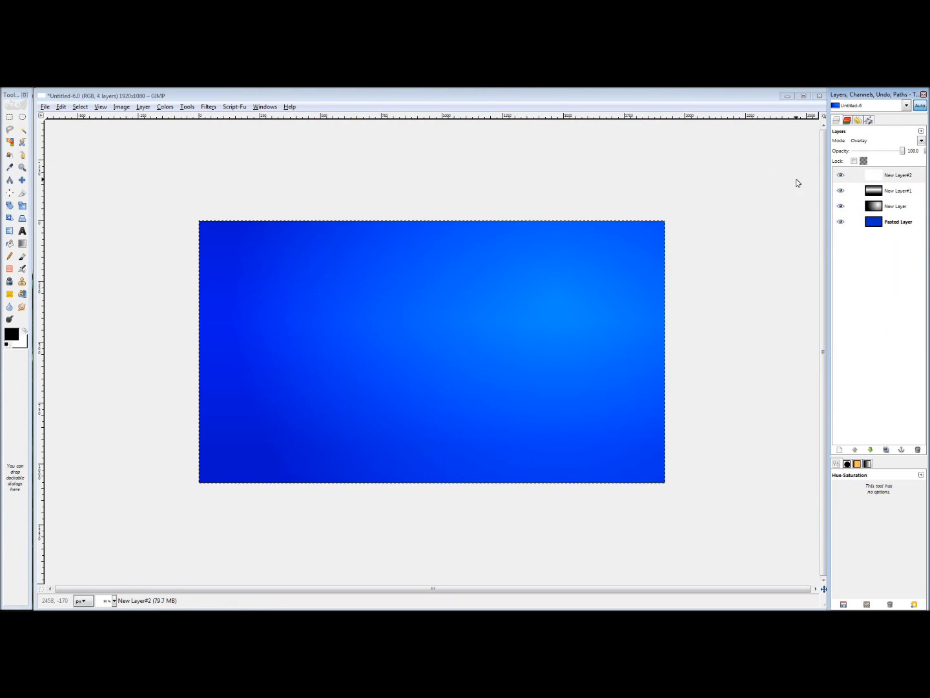
{"action": "left_click", "coordinate": [842, 172]}
{"action": "left_click", "coordinate": [842, 174]}
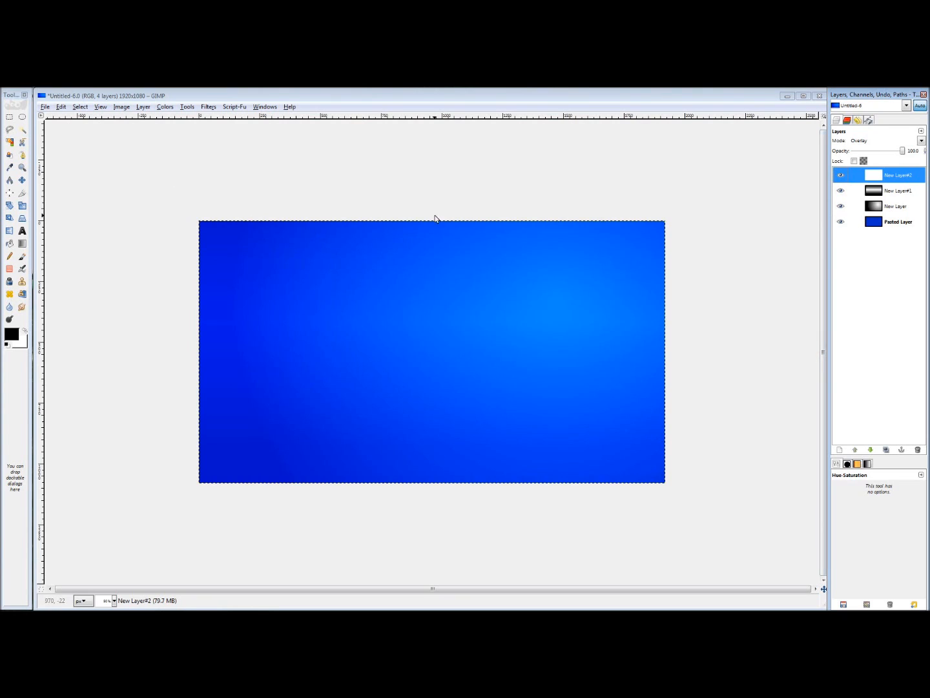
{"action": "left_click", "coordinate": [22, 157]}
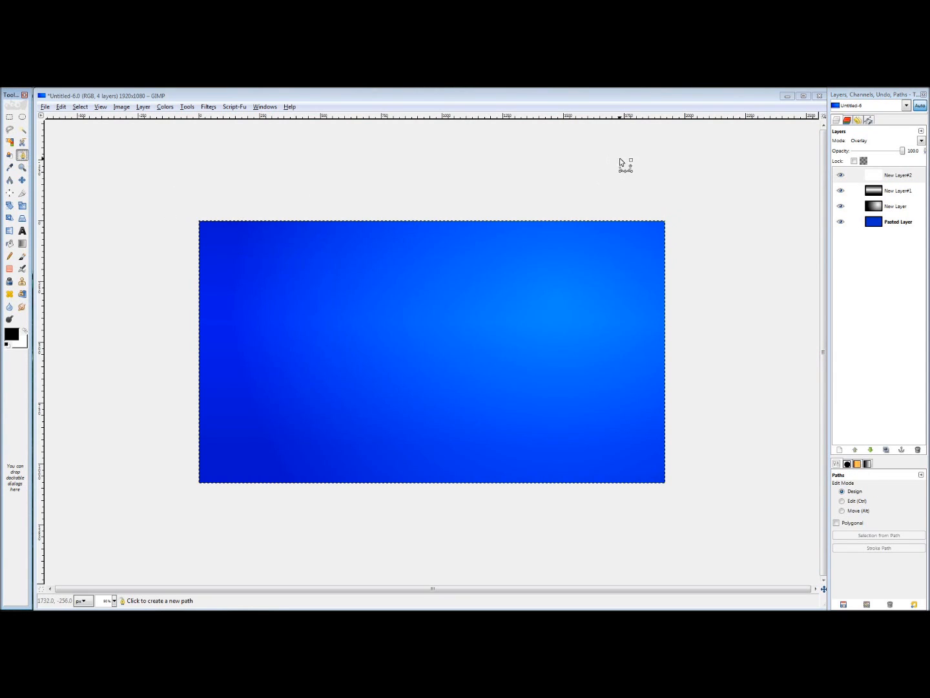
{"action": "left_click", "coordinate": [614, 140]}
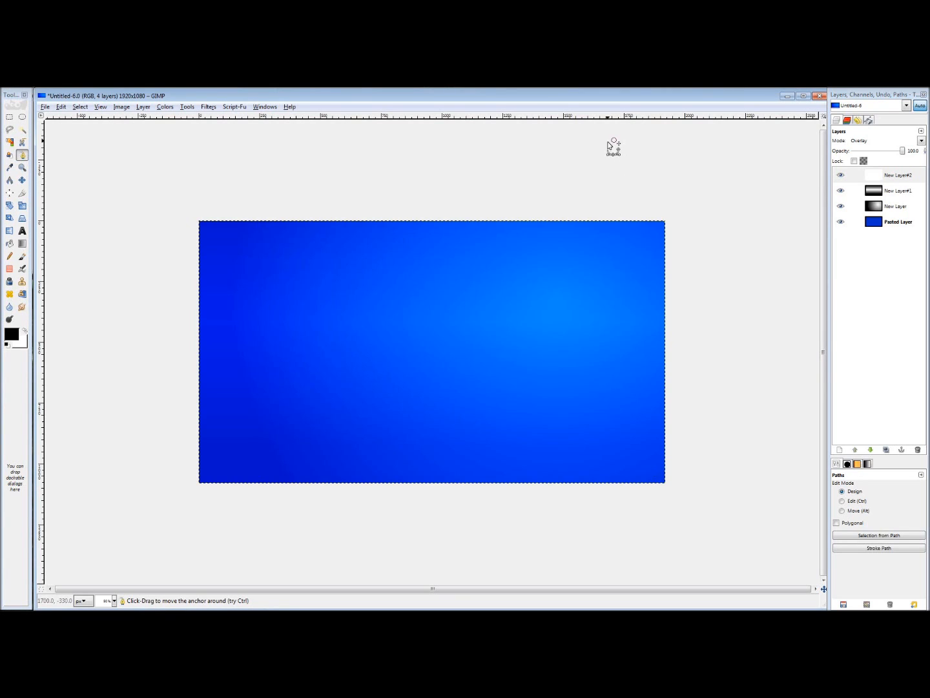
{"action": "left_click_drag", "start_coordinate": [503, 347], "coordinate": [504, 429]}
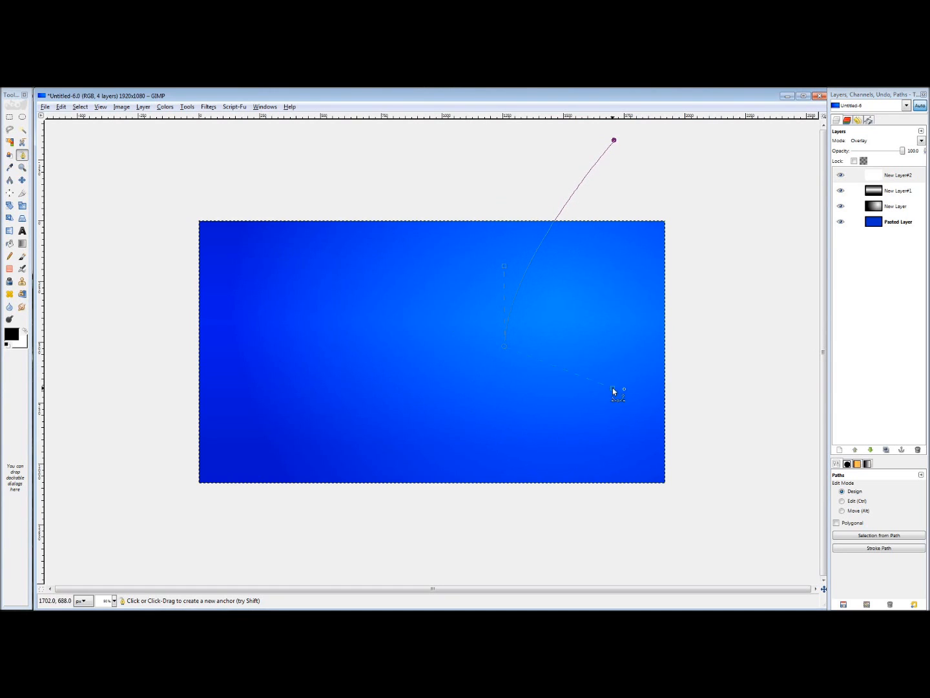
{"action": "left_click_drag", "start_coordinate": [782, 252], "coordinate": [824, 263]}
{"action": "key", "text": "ctrl+z"}
{"action": "key", "text": "ctrl+z"}
{"action": "key", "text": "ctrl+z"}
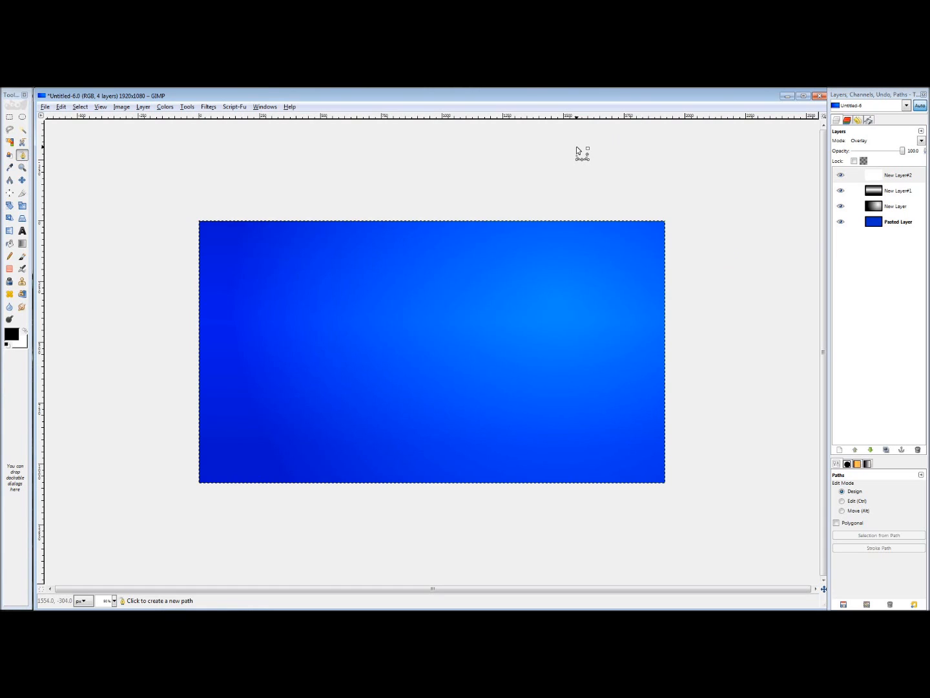
Draw a three-anchor path from above the canvas's upper right, through the light area, to beyond its right edge, with a sharp middle corner
{"action": "left_click", "coordinate": [624, 138]}
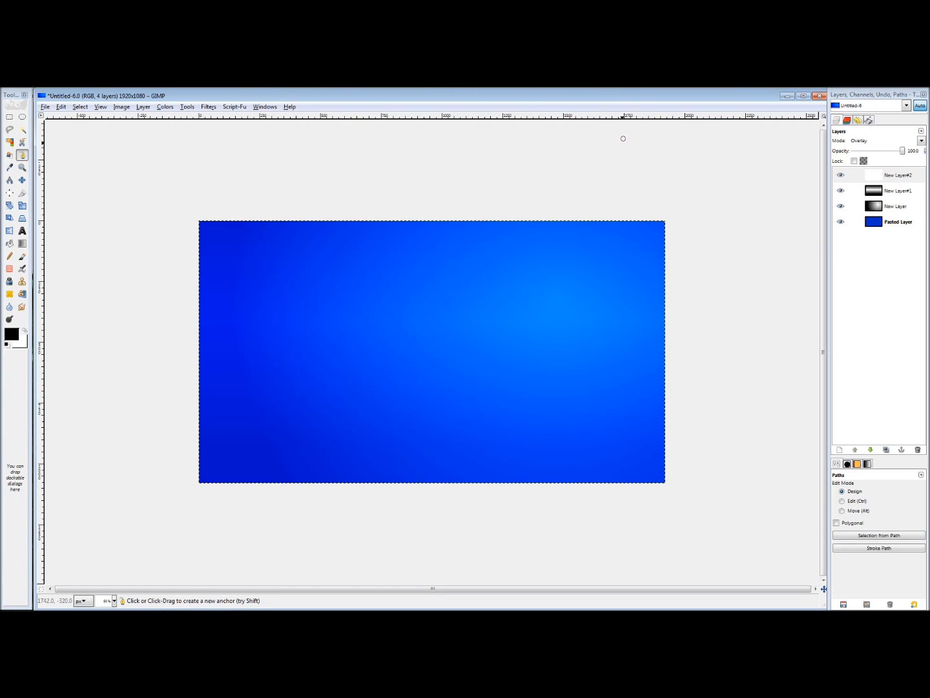
{"action": "left_click_drag", "start_coordinate": [526, 331], "coordinate": [531, 398]}
{"action": "left_click", "coordinate": [730, 231]}
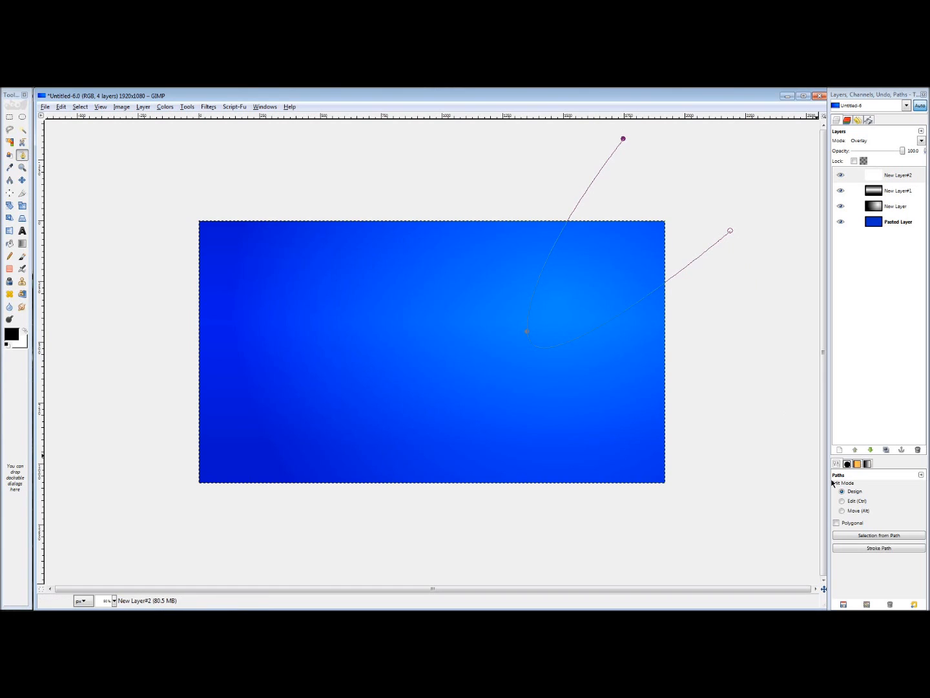
{"action": "left_click", "coordinate": [851, 504]}
{"action": "left_click_drag", "start_coordinate": [527, 332], "coordinate": [593, 263]}
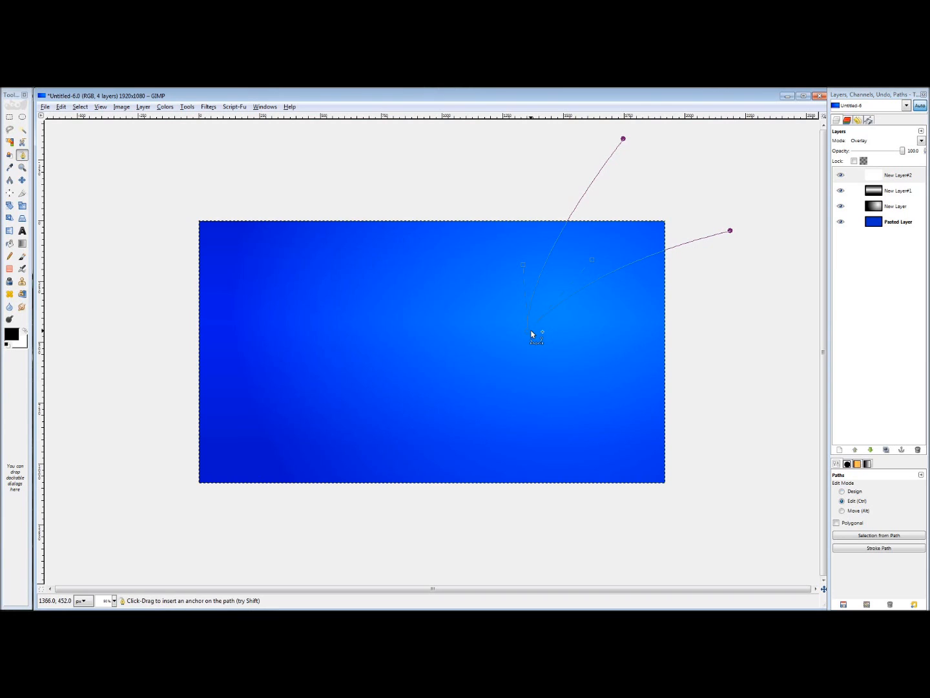
Reshape the path by moving the corner anchor down-left, the right end anchor lower, and the upper end anchor down-left
{"action": "left_click", "coordinate": [854, 491]}
{"action": "left_click_drag", "start_coordinate": [527, 332], "coordinate": [476, 383]}
{"action": "left_click_drag", "start_coordinate": [729, 230], "coordinate": [745, 298]}
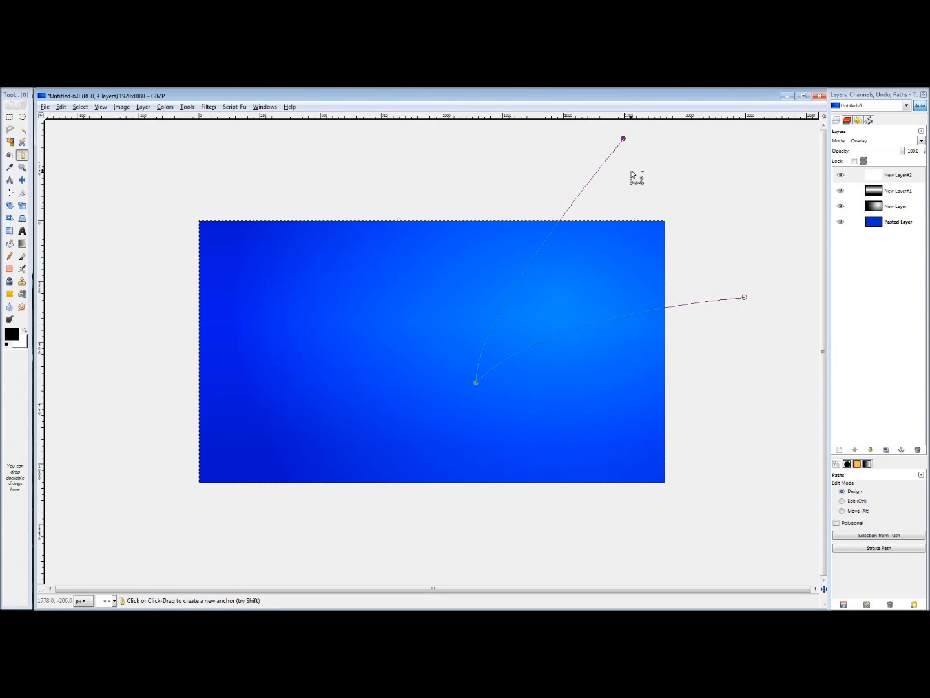
{"action": "left_click_drag", "start_coordinate": [625, 140], "coordinate": [591, 175]}
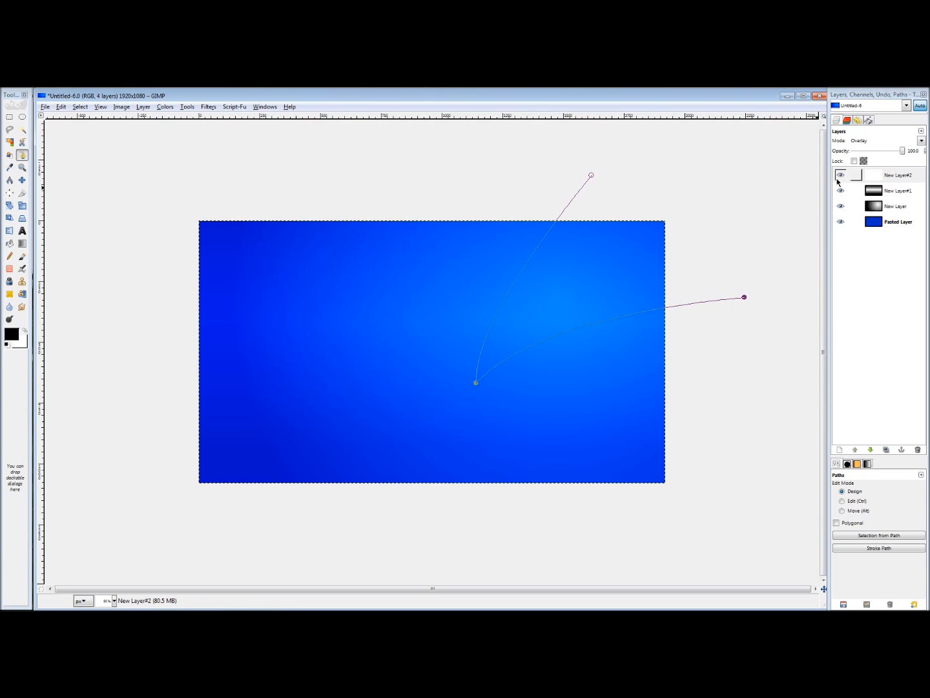
Try converting the curved path into a selection for the white overlay layer
{"action": "left_click", "coordinate": [875, 176]}
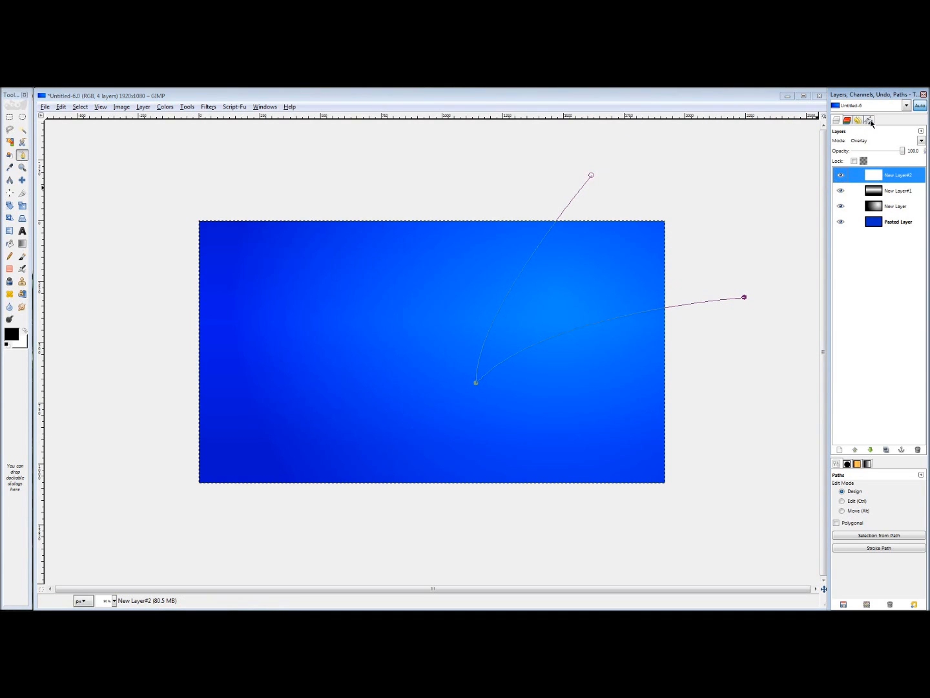
{"action": "left_click", "coordinate": [870, 121]}
{"action": "right_click", "coordinate": [872, 145]}
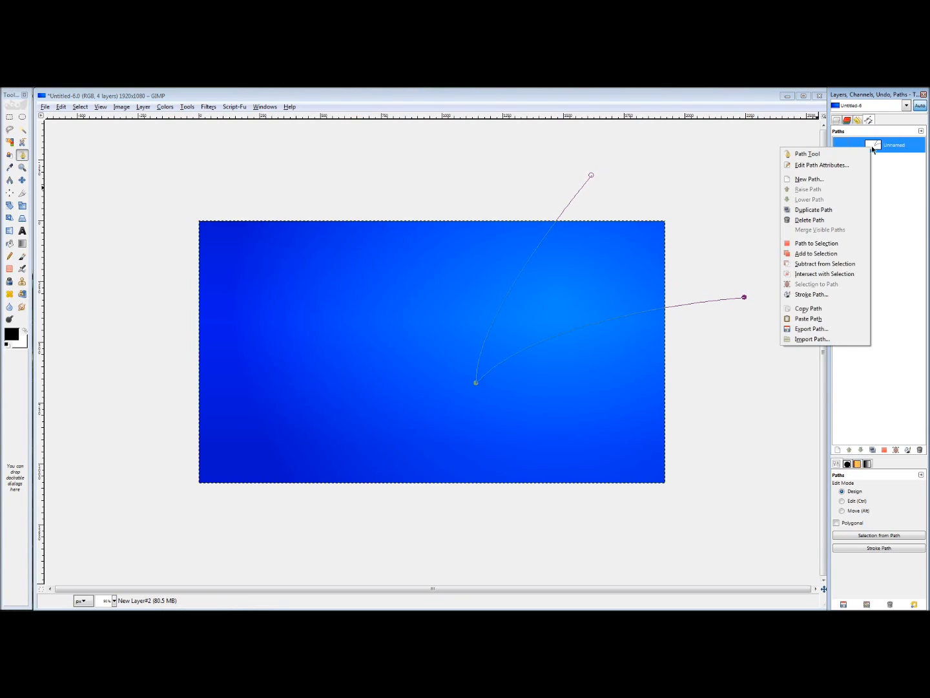
{"action": "left_click", "coordinate": [828, 244]}
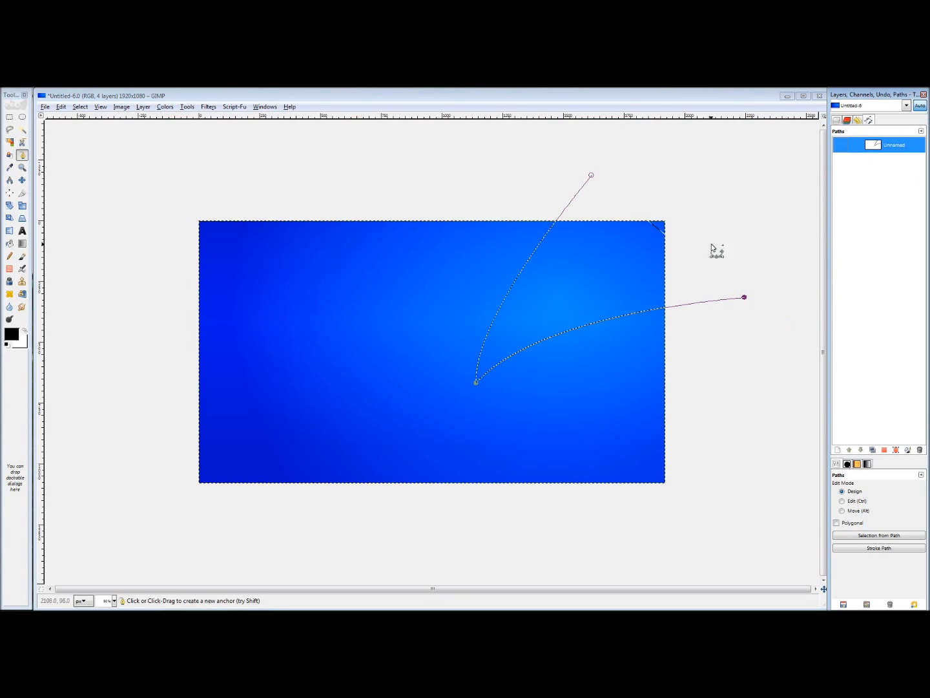
{"action": "scroll", "coordinate": [669, 220], "scroll_direction": "up", "scroll_amount": 2}
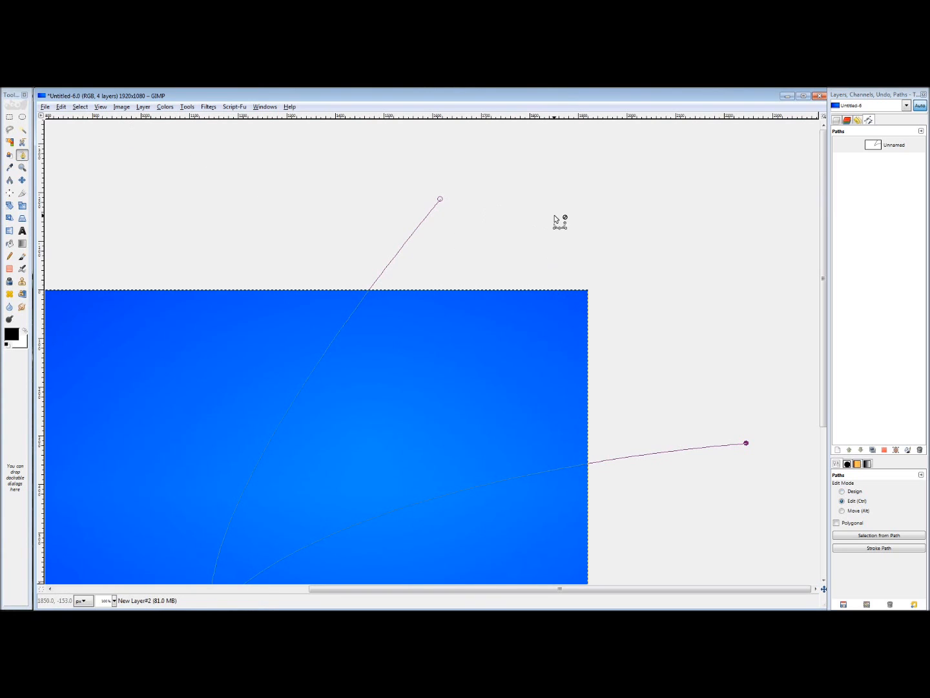
Extend the curved path outward by moving its upper end anchor farther up-right and its right end anchor farther right beyond the canvas
{"action": "left_click_drag", "start_coordinate": [425, 233], "coordinate": [500, 206]}
{"action": "left_click", "coordinate": [837, 121]}
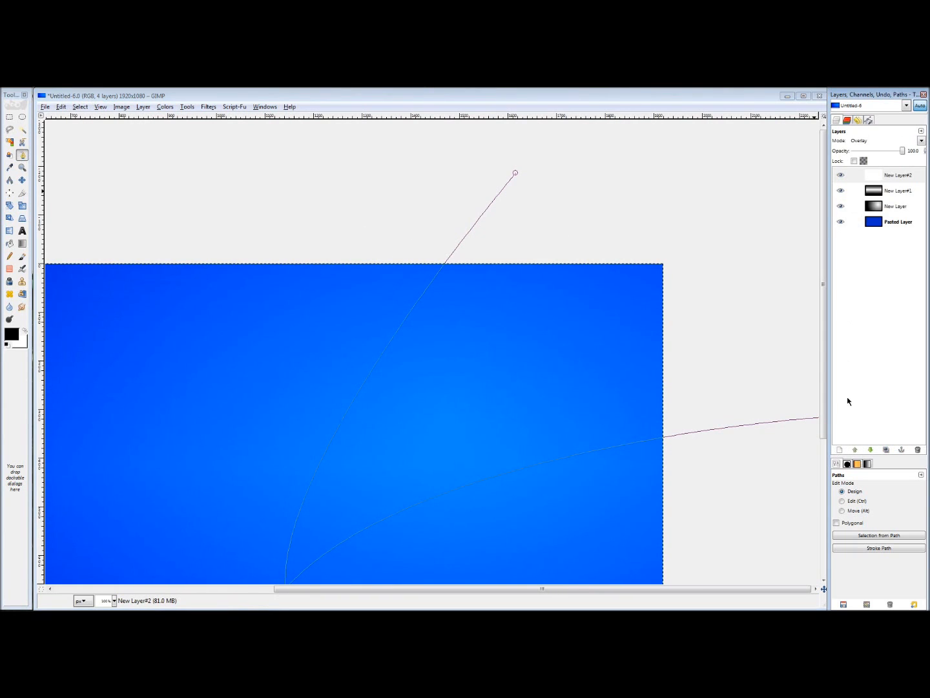
{"action": "left_click_drag", "start_coordinate": [505, 276], "coordinate": [376, 327]}
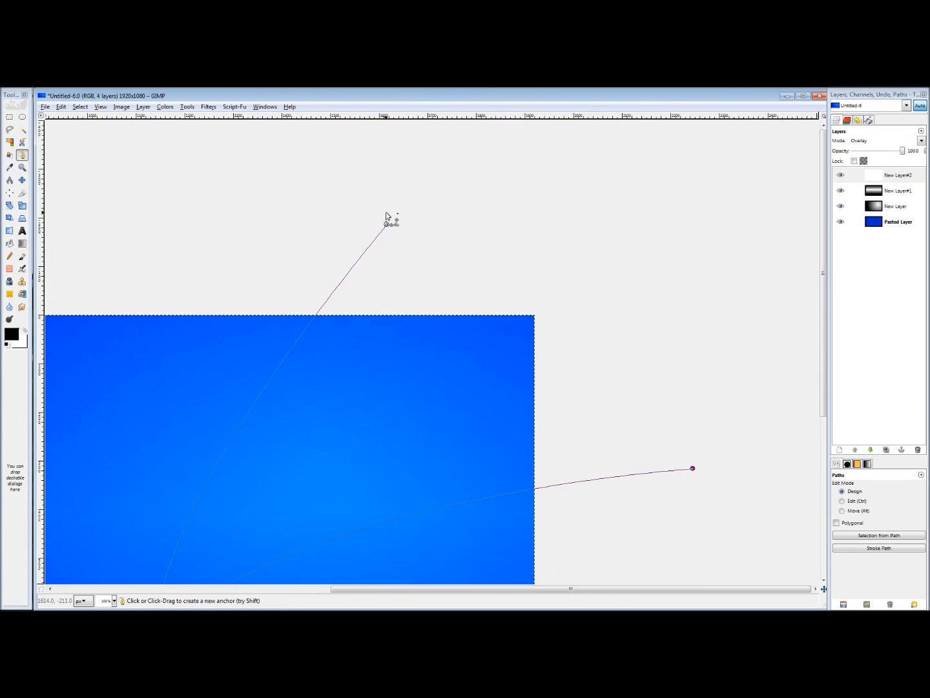
{"action": "left_click_drag", "start_coordinate": [387, 225], "coordinate": [449, 142]}
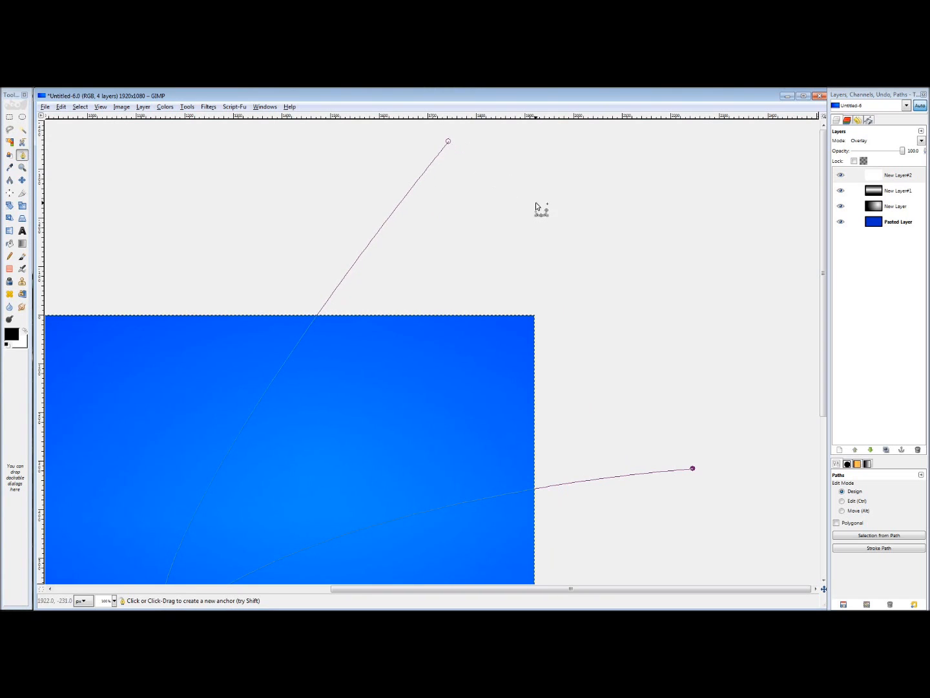
{"action": "left_click_drag", "start_coordinate": [535, 204], "coordinate": [458, 217]}
{"action": "left_click_drag", "start_coordinate": [610, 482], "coordinate": [664, 479]}
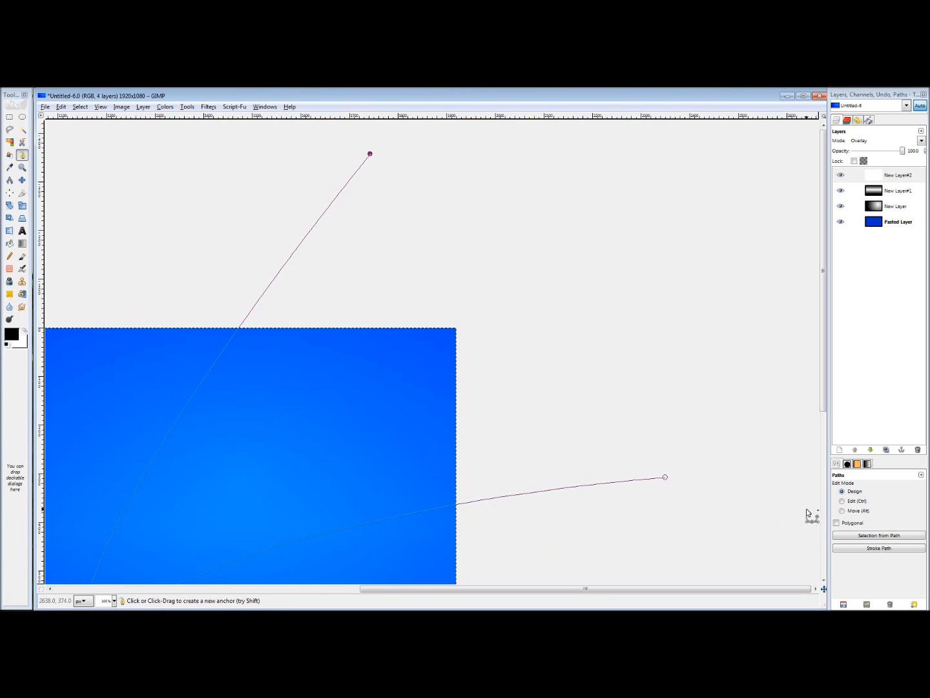
{"action": "scroll", "coordinate": [589, 331], "scroll_direction": "down", "scroll_amount": 1}
{"action": "left_click_drag", "start_coordinate": [569, 338], "coordinate": [432, 393]}
{"action": "left_click_drag", "start_coordinate": [736, 416], "coordinate": [715, 436]}
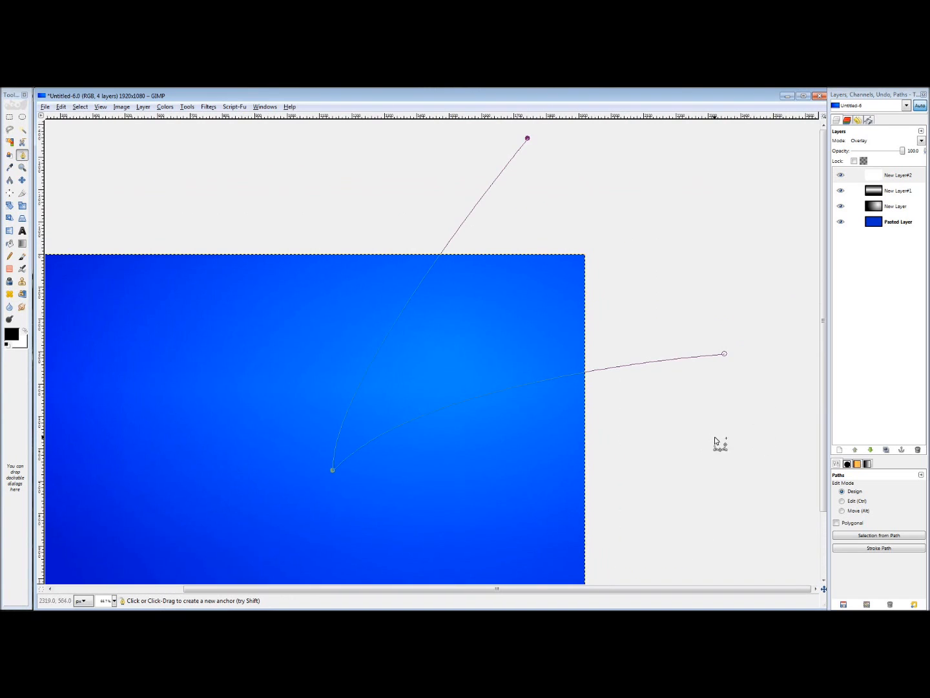
Convert the extended curved path into a selection
{"action": "left_click", "coordinate": [869, 121]}
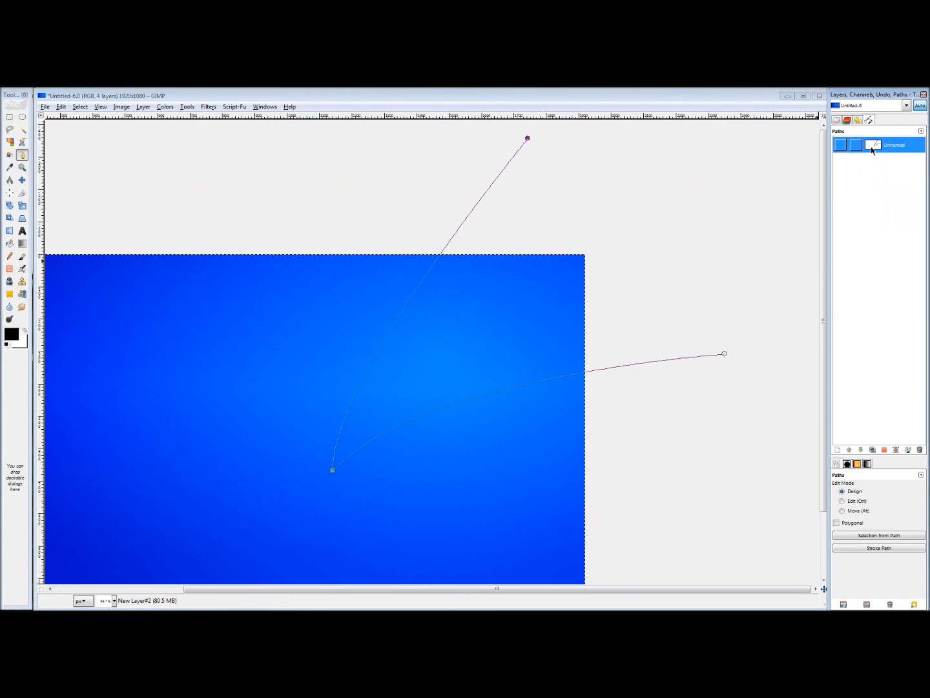
{"action": "right_click", "coordinate": [872, 149]}
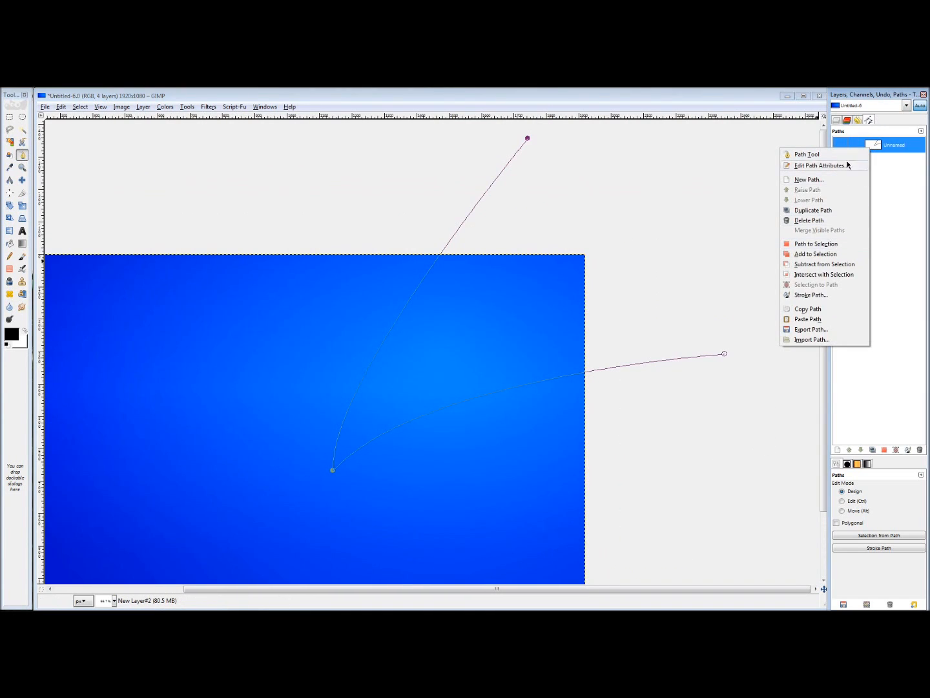
{"action": "left_click", "coordinate": [835, 125]}
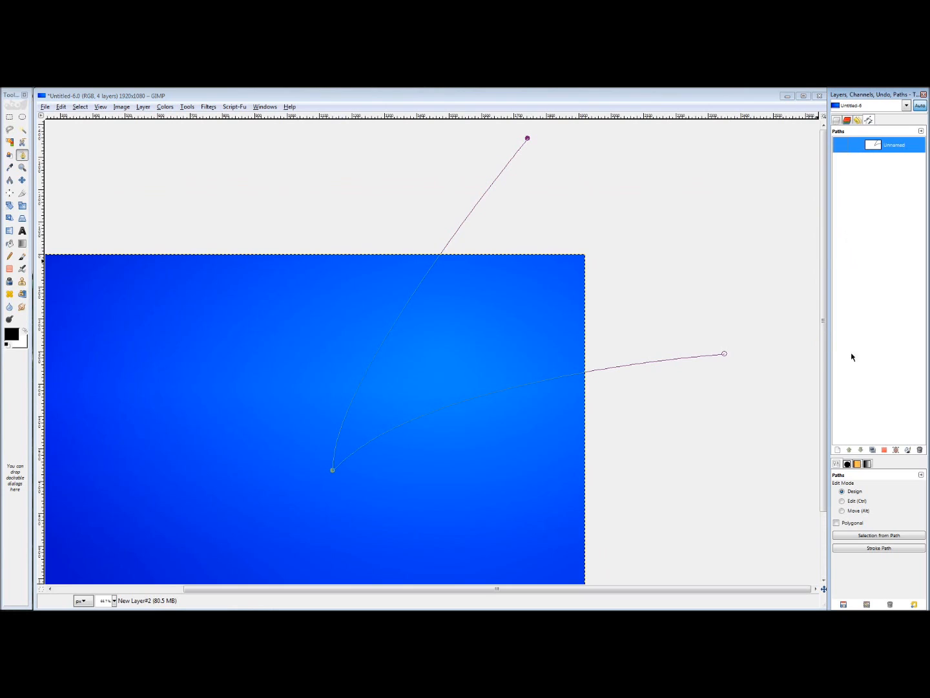
{"action": "left_click", "coordinate": [871, 535]}
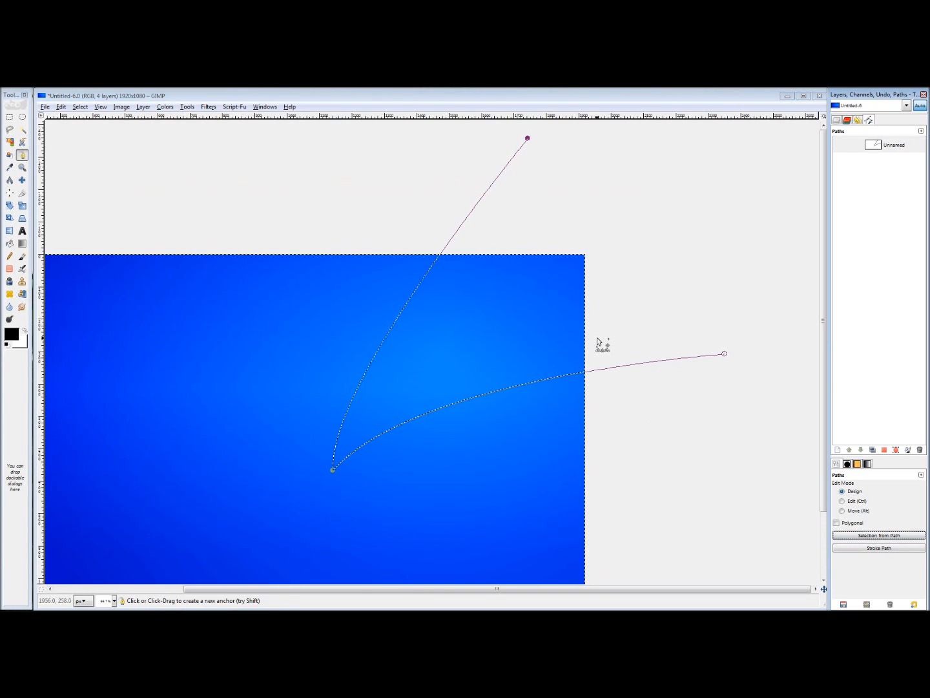
Add a layer mask initialized from the selection to the white overlay layer, and clear the selection
{"action": "left_click", "coordinate": [838, 121]}
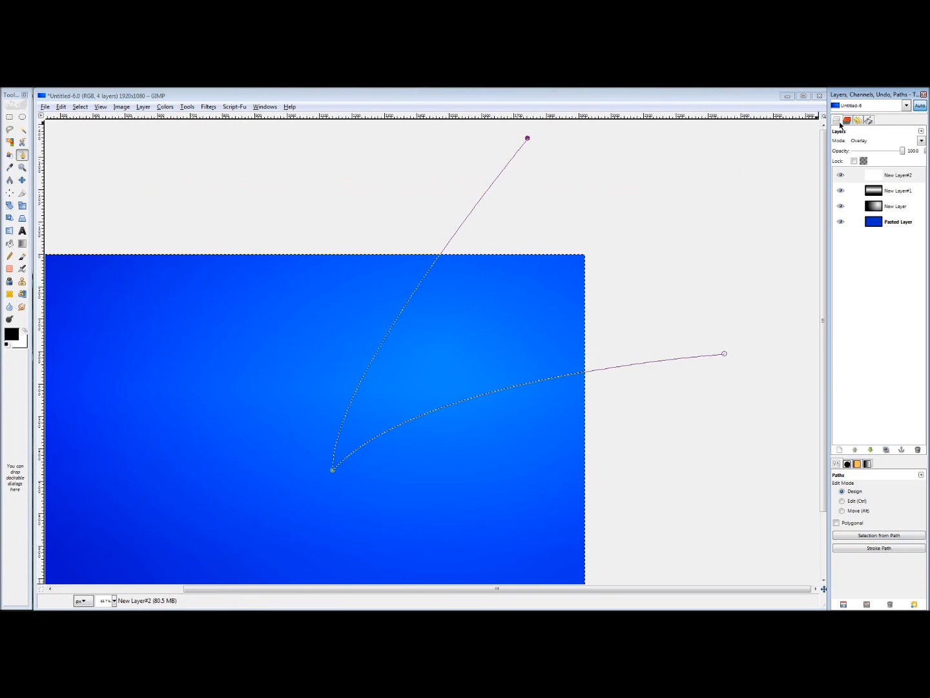
{"action": "right_click", "coordinate": [878, 178]}
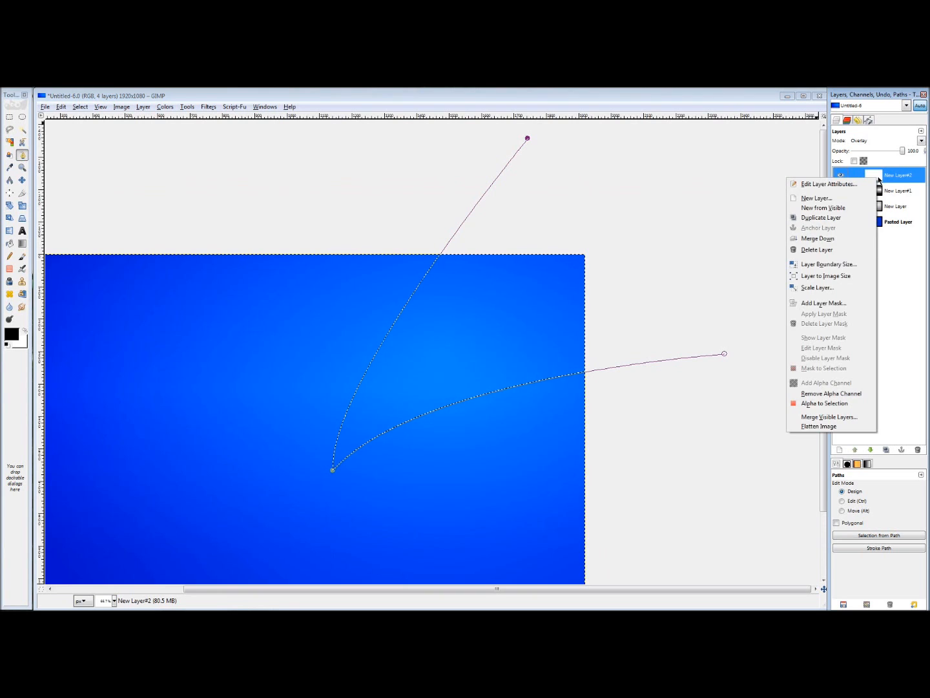
{"action": "left_click", "coordinate": [812, 304]}
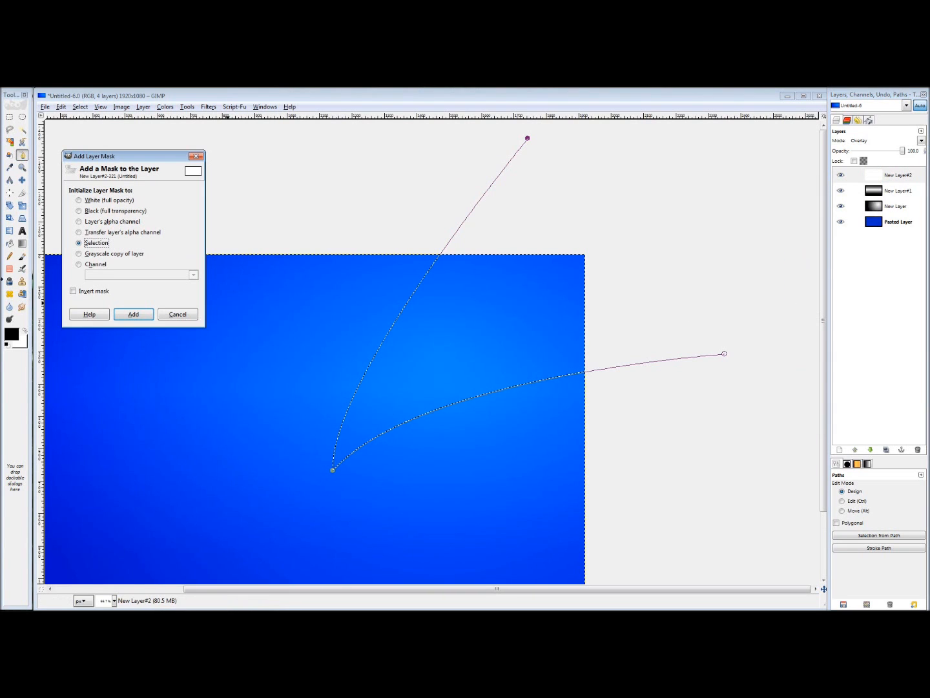
{"action": "left_click", "coordinate": [133, 314]}
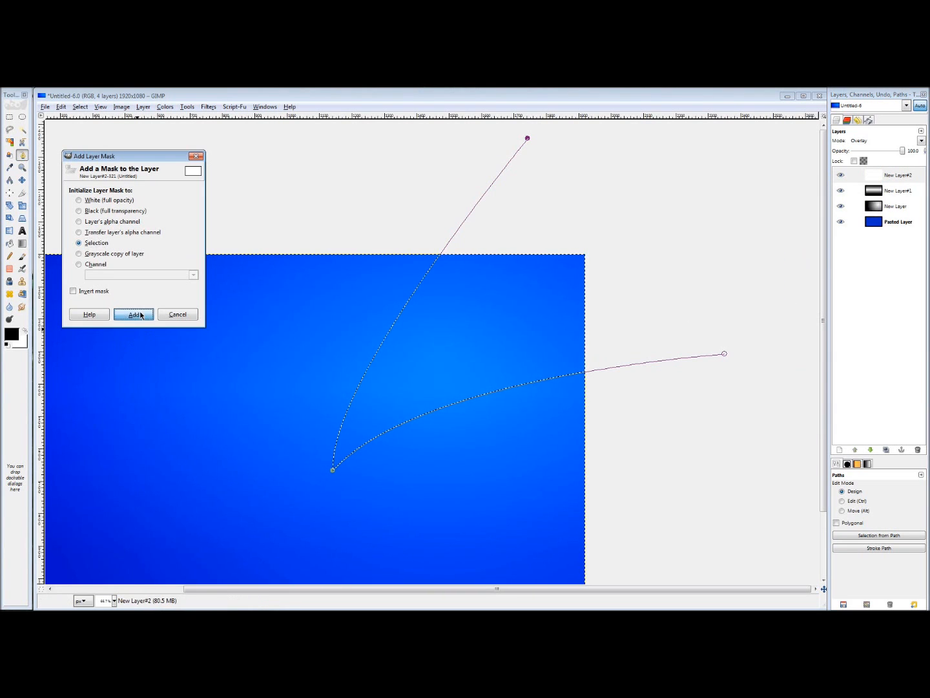
{"action": "left_click", "coordinate": [79, 107]}
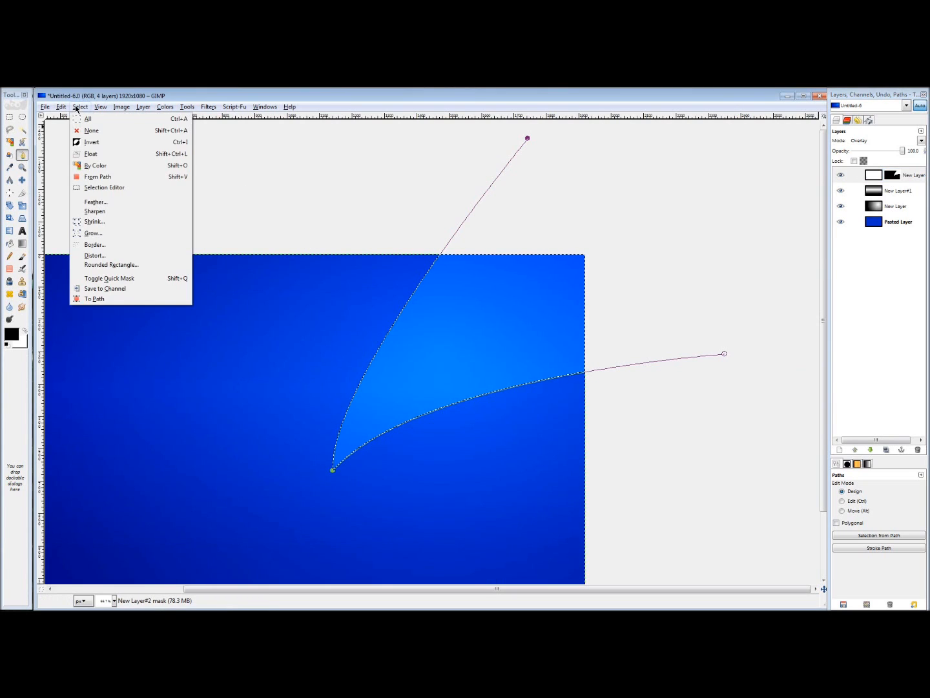
{"action": "left_click", "coordinate": [90, 131]}
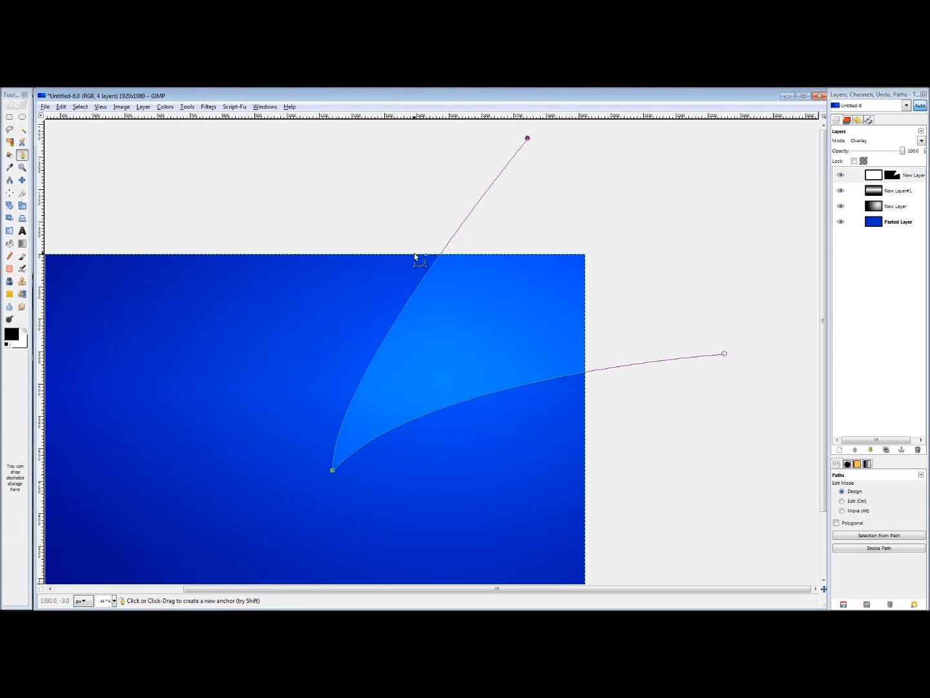
Hide the path by switching to the Move tool and lower the masked white layer's opacity to 25.7
{"action": "left_click", "coordinate": [22, 180]}
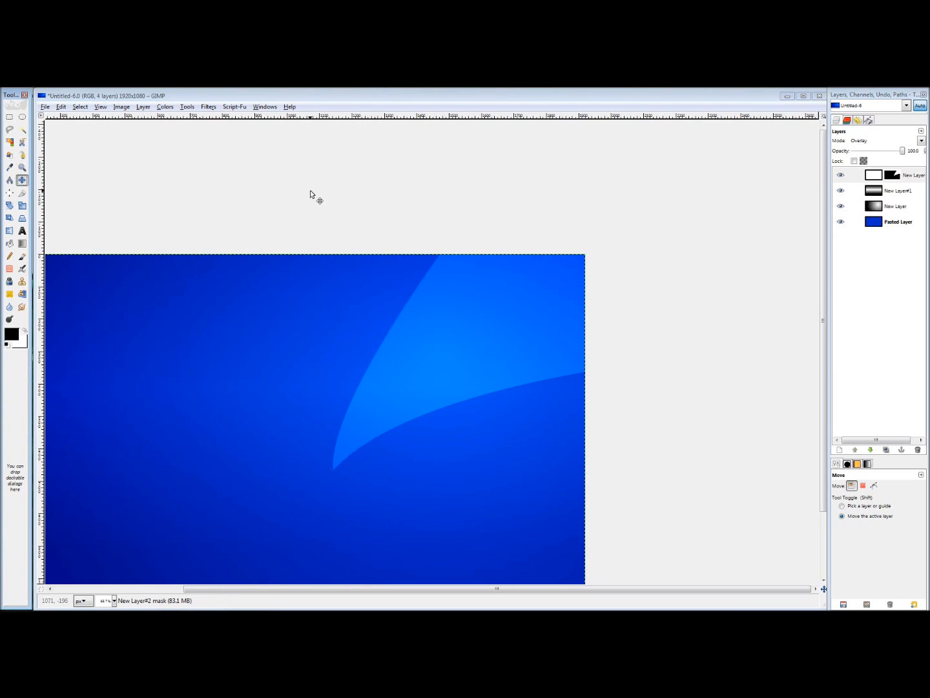
{"action": "left_click_drag", "start_coordinate": [271, 413], "coordinate": [452, 341]}
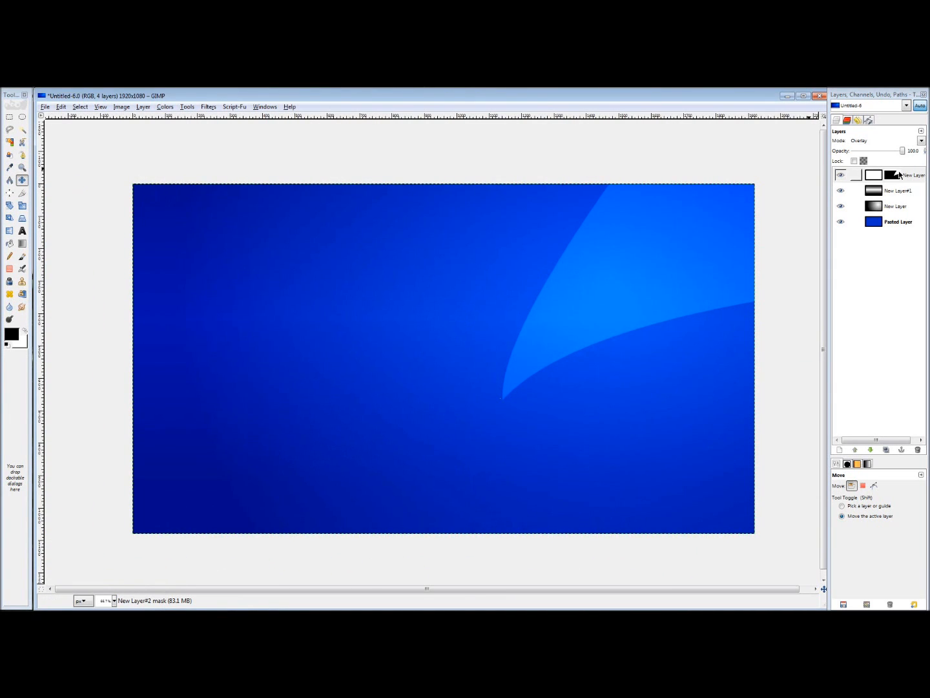
{"action": "left_click_drag", "start_coordinate": [904, 150], "coordinate": [867, 152]}
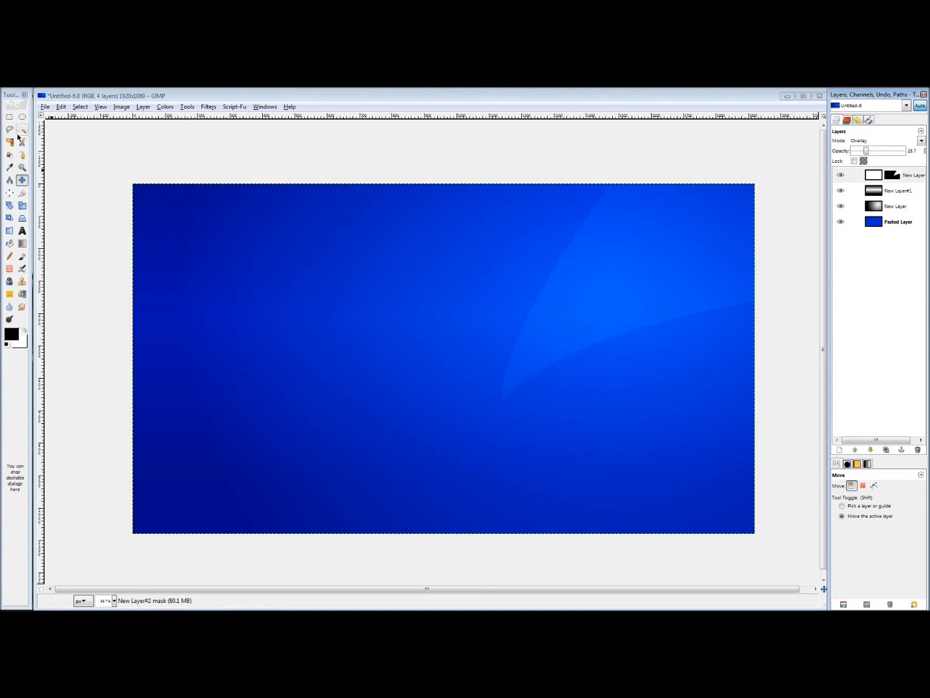
Add a 1920 × 1080 px layer filled with the background color on top and set its mode to Overlay
{"action": "right_click", "coordinate": [911, 181]}
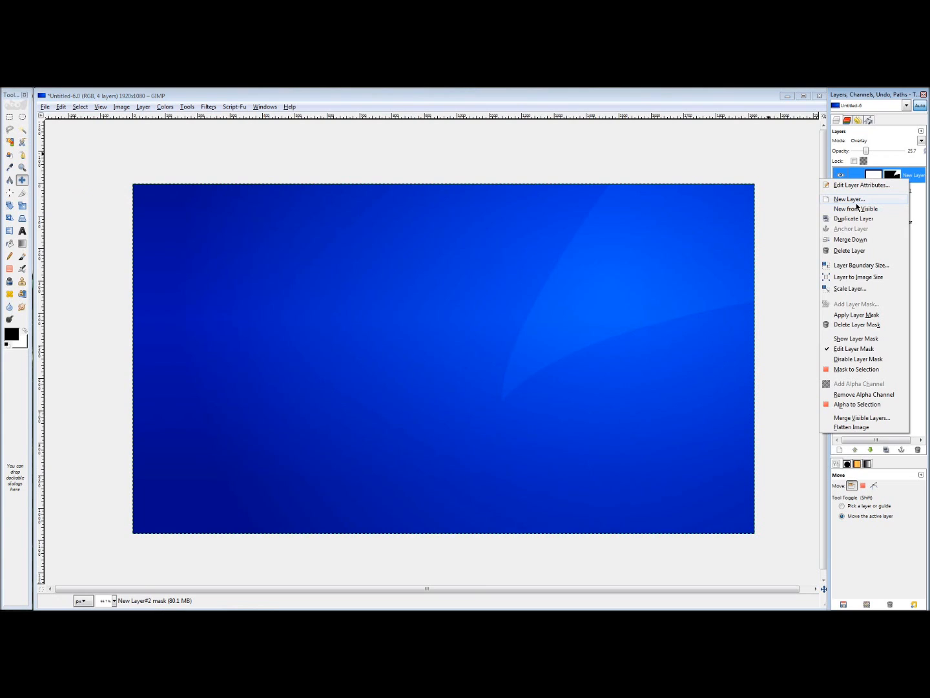
{"action": "left_click", "coordinate": [858, 203]}
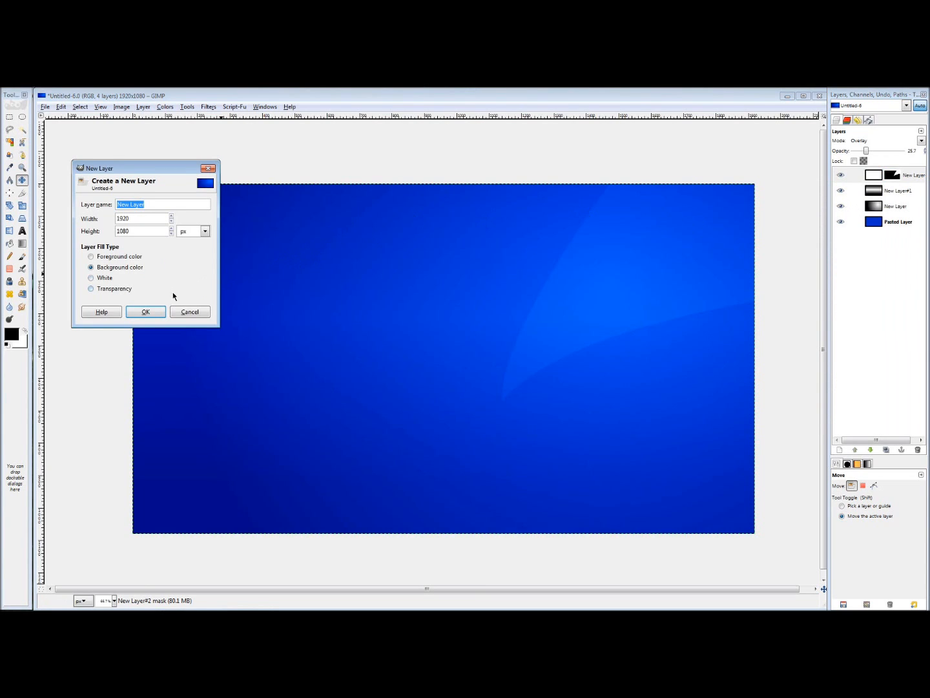
{"action": "left_click", "coordinate": [145, 312]}
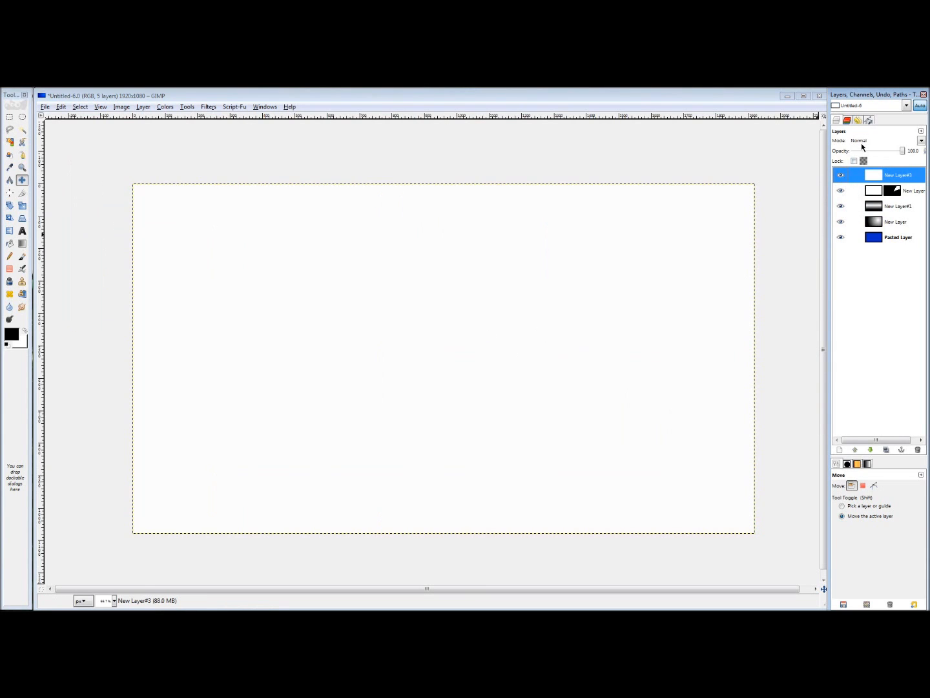
{"action": "left_click", "coordinate": [866, 140]}
{"action": "left_click", "coordinate": [863, 211]}
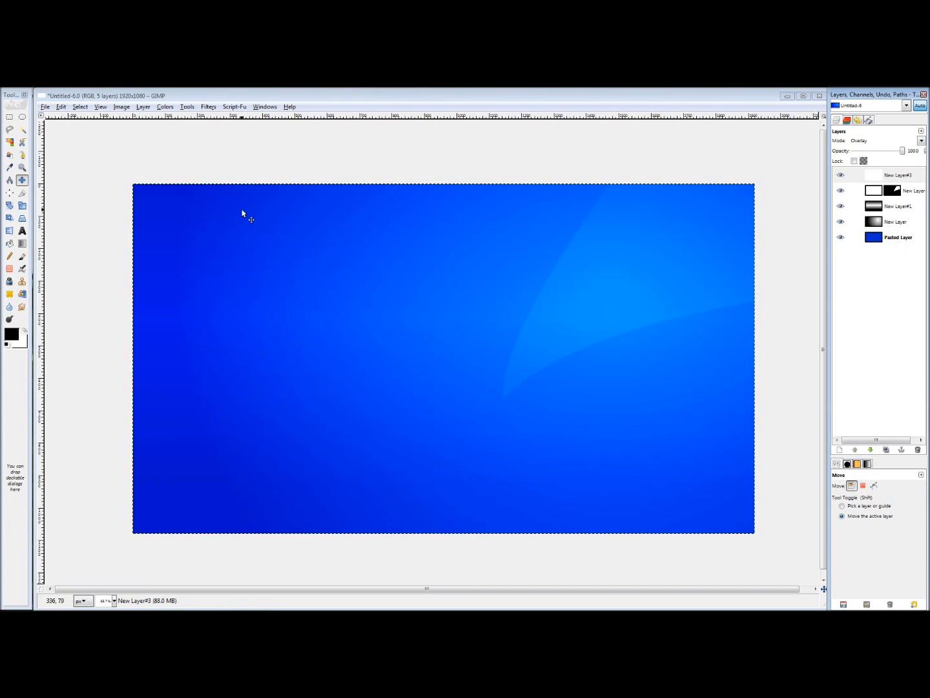
Draw a three-anchor curved path from beyond the canvas's right edge to a sharp corner in the upper middle, ending below the bottom edge
{"action": "left_click", "coordinate": [21, 155]}
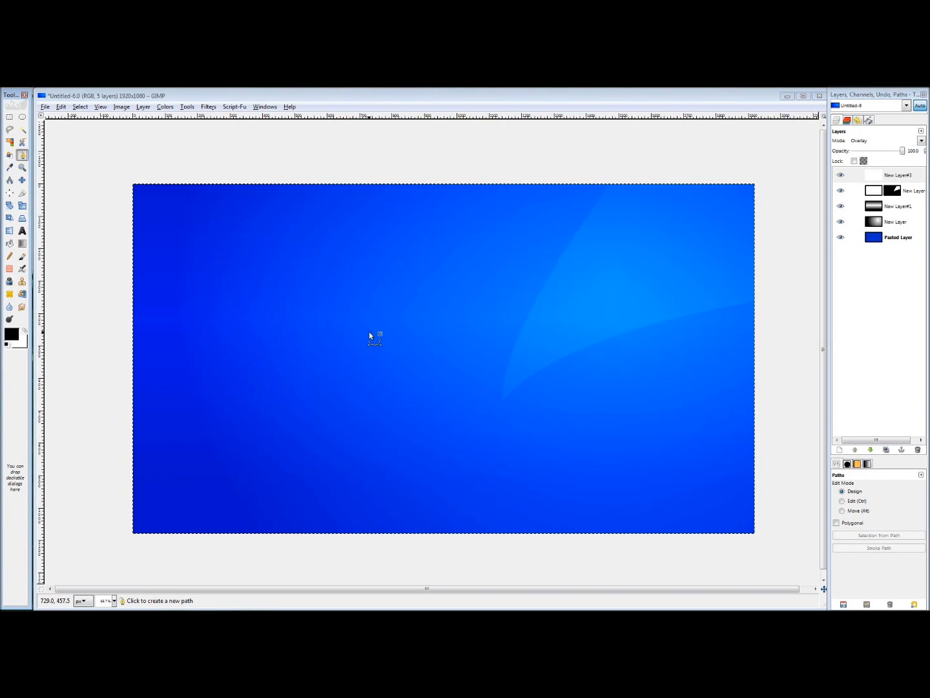
{"action": "scroll", "coordinate": [756, 429], "scroll_direction": "right", "scroll_amount": 3}
{"action": "left_click", "coordinate": [753, 418]}
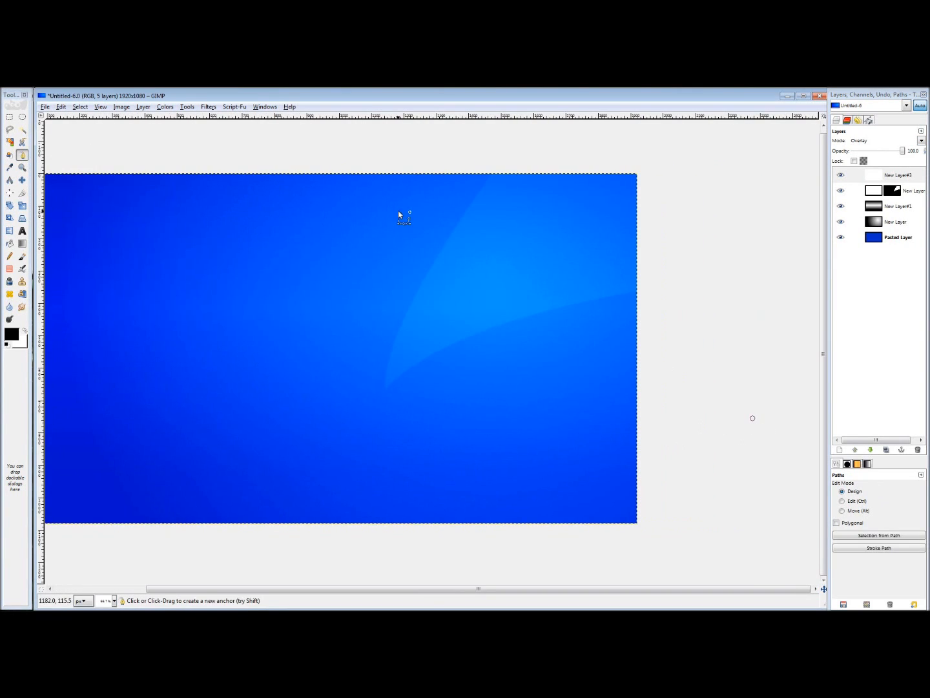
{"action": "left_click_drag", "start_coordinate": [305, 242], "coordinate": [379, 367]}
{"action": "scroll", "coordinate": [428, 464], "scroll_direction": "down", "scroll_amount": 1}
{"action": "left_click", "coordinate": [363, 536]}
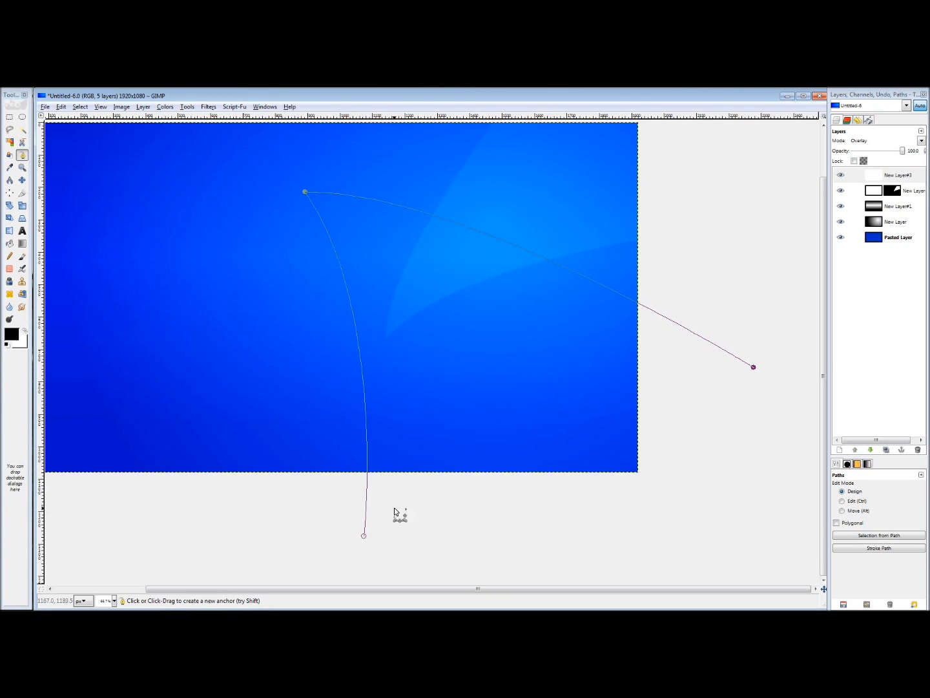
{"action": "right_click", "coordinate": [892, 181]}
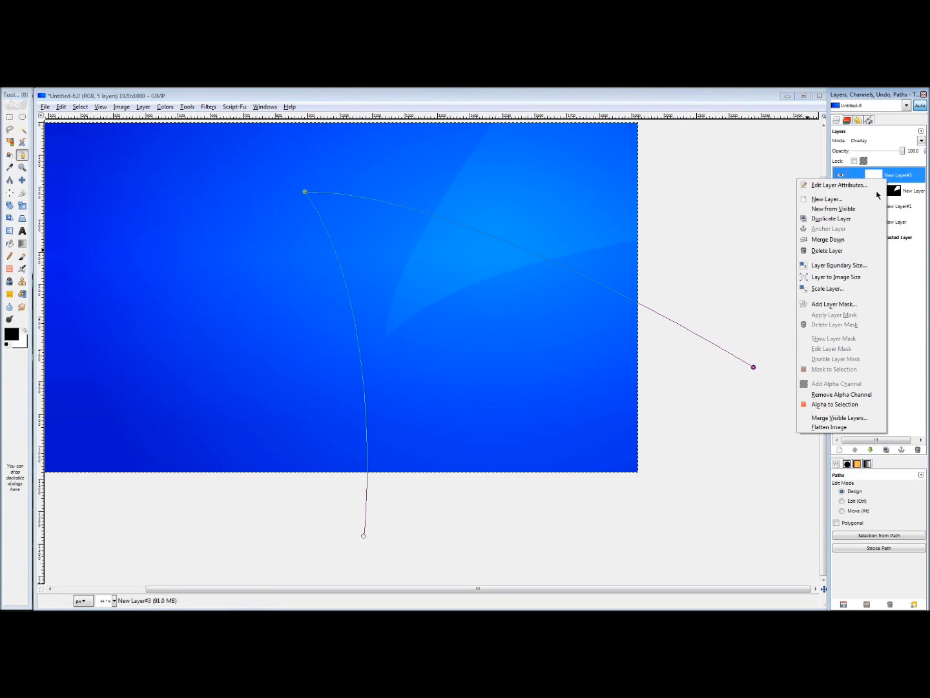
{"action": "left_click", "coordinate": [838, 305]}
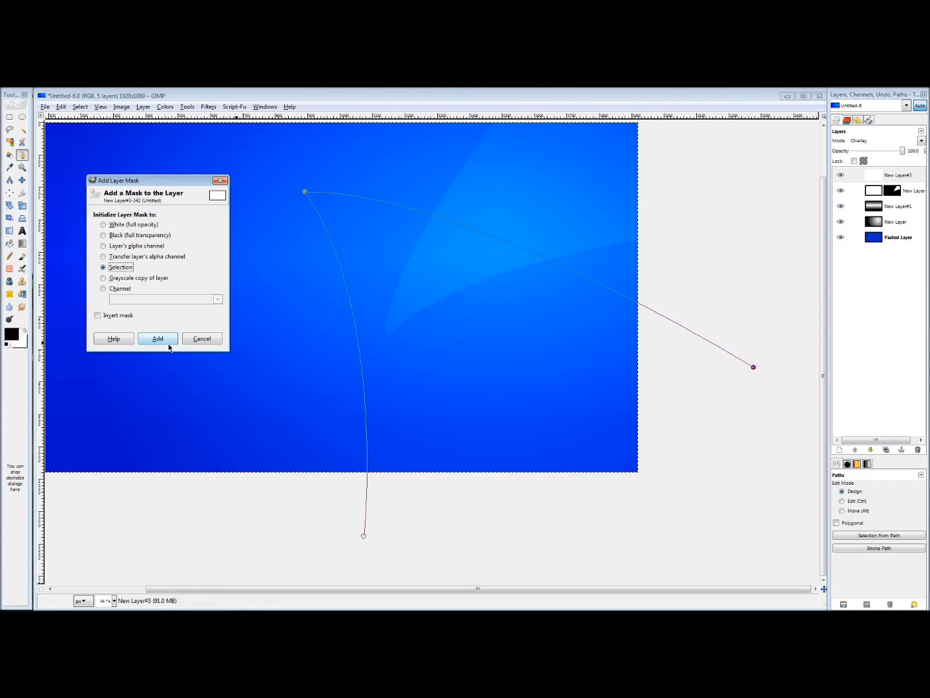
{"action": "left_click", "coordinate": [202, 339]}
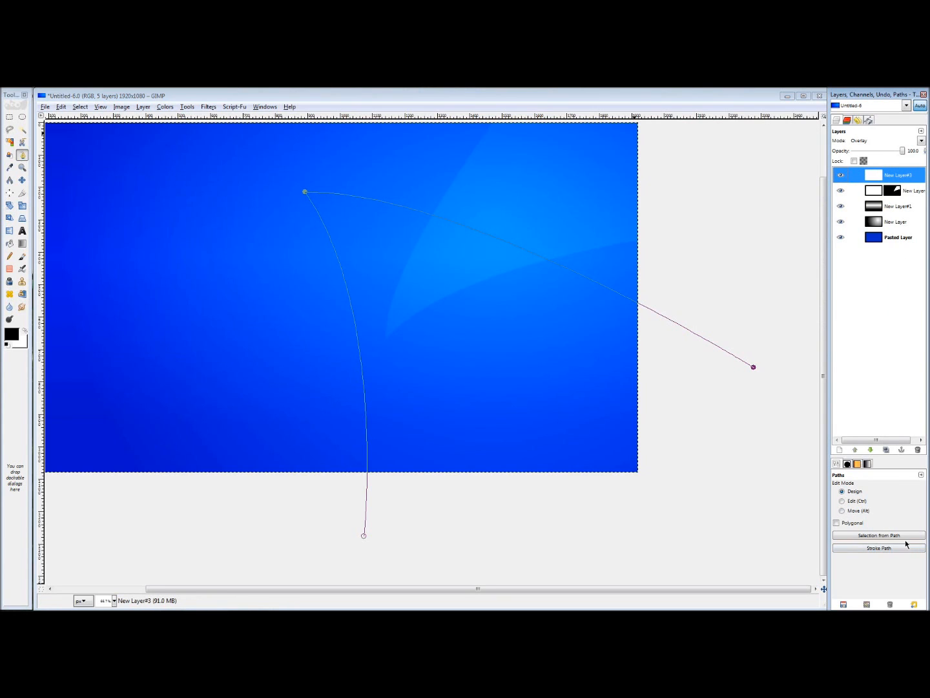
Continue the path with five straight-segment anchors around the outside of the canvas's lower-right corner, ending near the path's start
{"action": "left_click_drag", "start_coordinate": [447, 525], "coordinate": [435, 423]}
{"action": "left_click", "coordinate": [507, 497]}
{"action": "left_click", "coordinate": [700, 452]}
{"action": "left_click", "coordinate": [752, 397]}
{"action": "left_click", "coordinate": [765, 311]}
{"action": "left_click", "coordinate": [755, 271]}
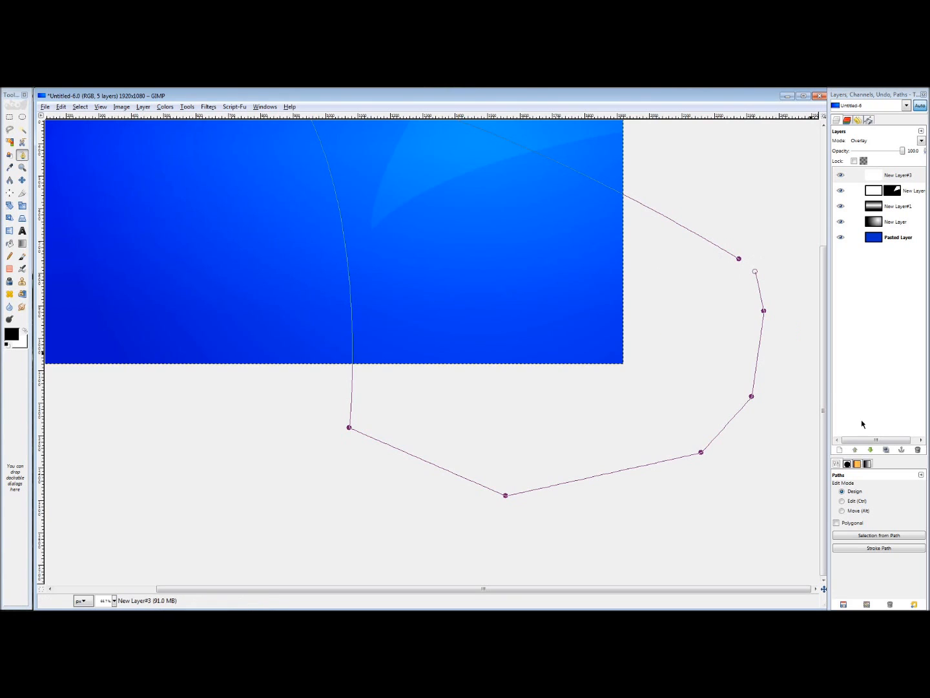
{"action": "left_click_drag", "start_coordinate": [699, 338], "coordinate": [699, 373]}
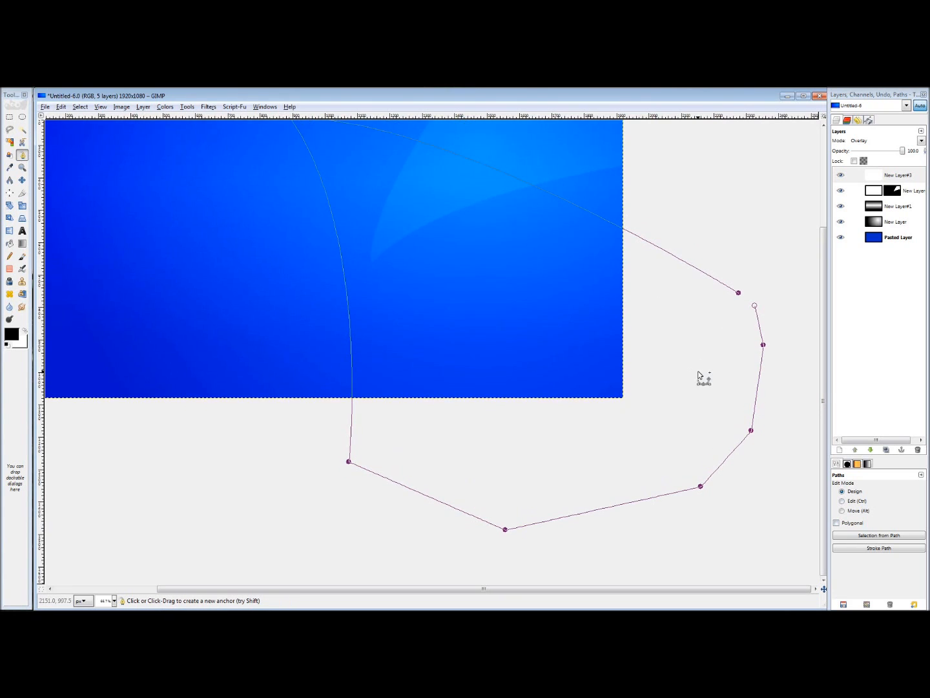
Convert the path into a selection and add a layer mask initialized from it to the top white overlay layer
{"action": "left_click", "coordinate": [866, 536]}
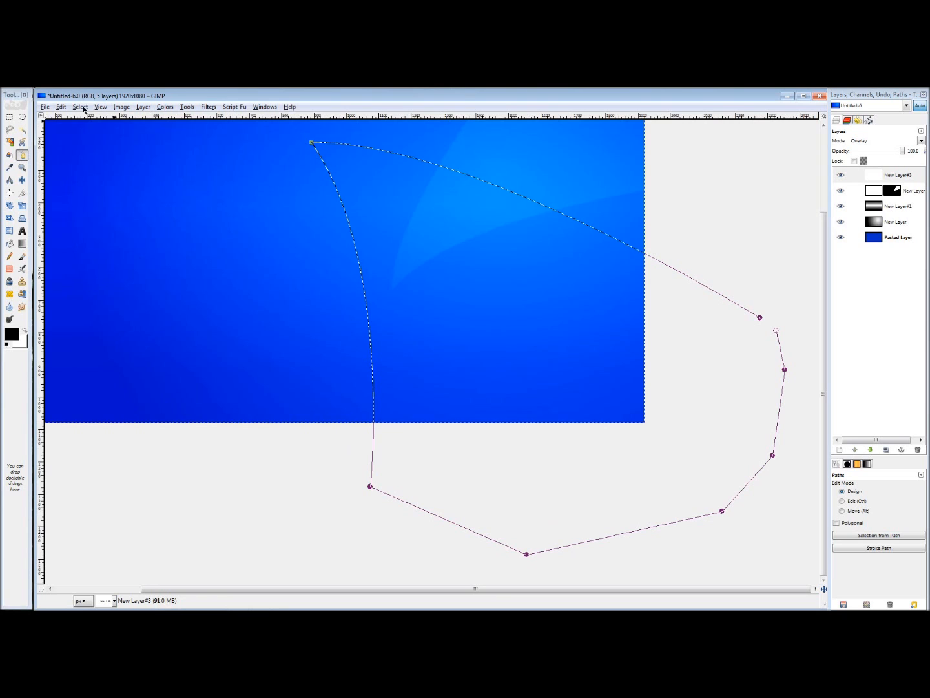
{"action": "right_click", "coordinate": [883, 176]}
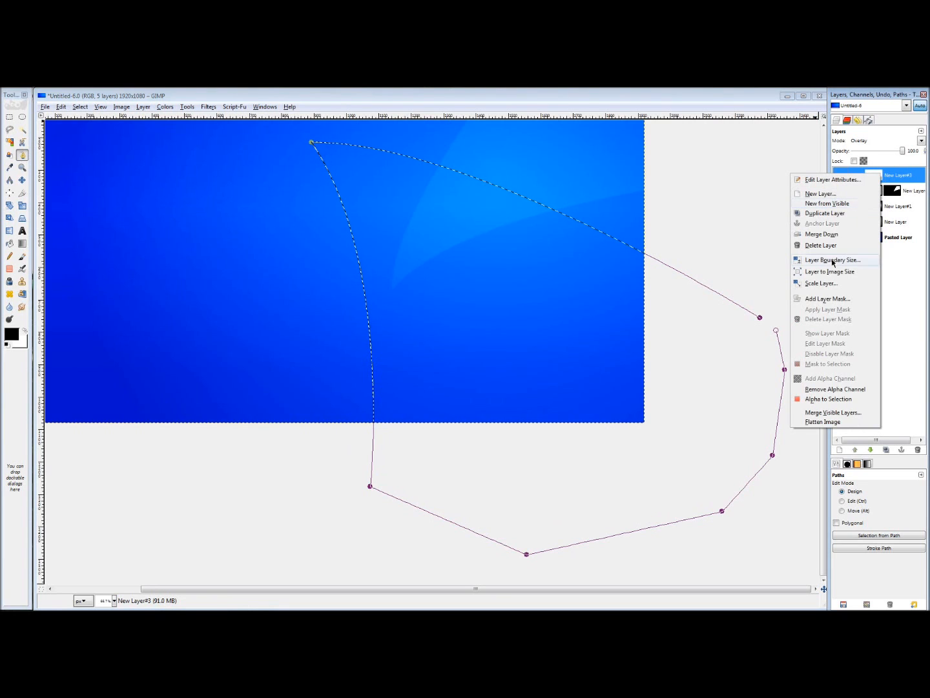
{"action": "left_click", "coordinate": [827, 298]}
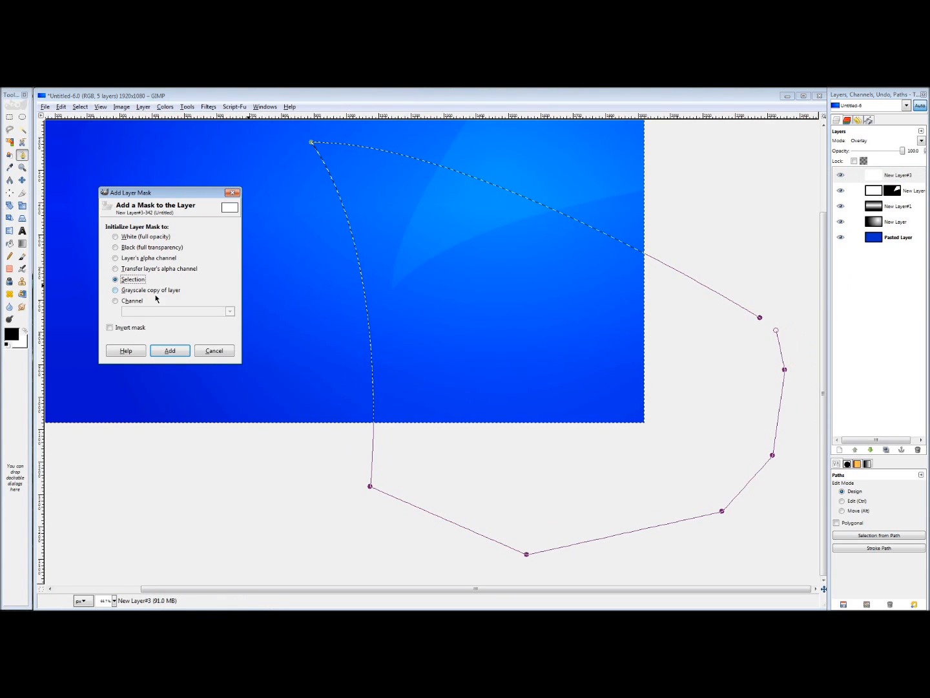
{"action": "left_click", "coordinate": [168, 350]}
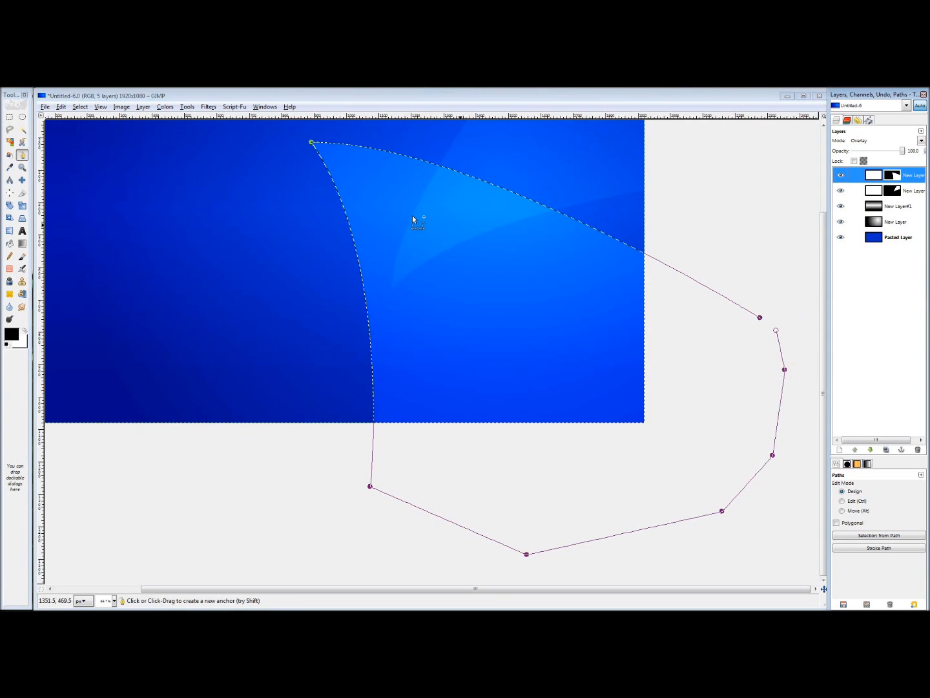
{"action": "left_click", "coordinate": [23, 181]}
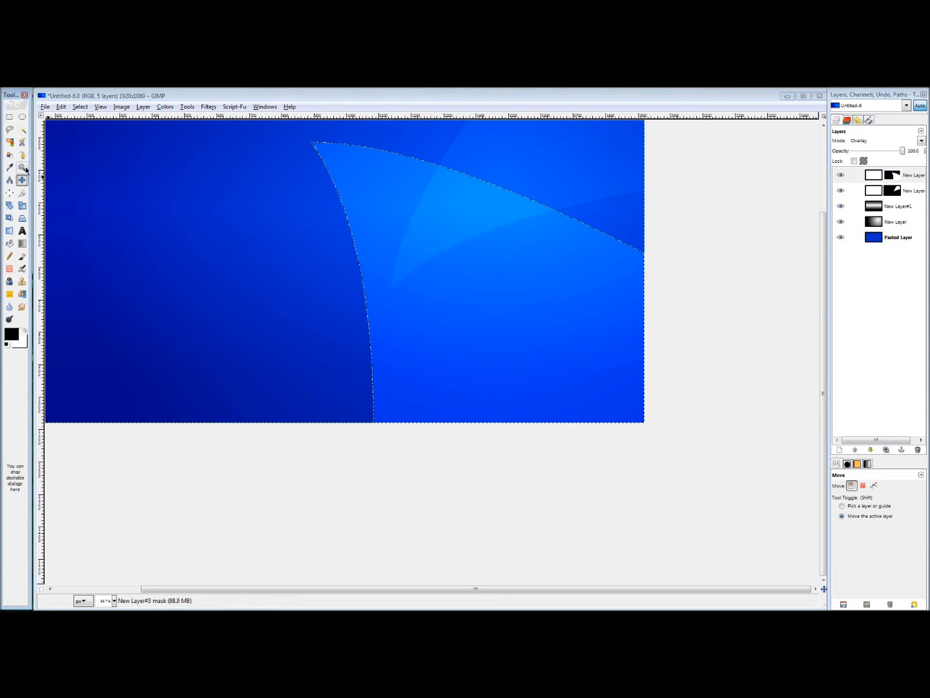
Clear the selection and lower the top masked overlay layer's opacity to about 35%
{"action": "left_click", "coordinate": [79, 107]}
{"action": "left_click", "coordinate": [86, 130]}
{"action": "left_click_drag", "start_coordinate": [904, 155], "coordinate": [872, 152]}
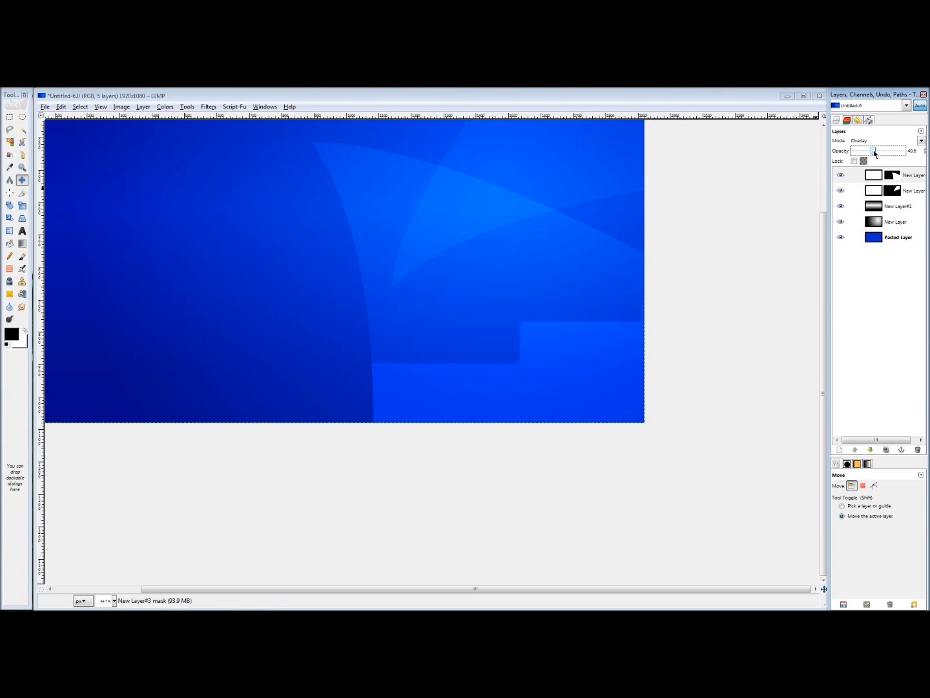
{"action": "left_click_drag", "start_coordinate": [590, 208], "coordinate": [706, 296]}
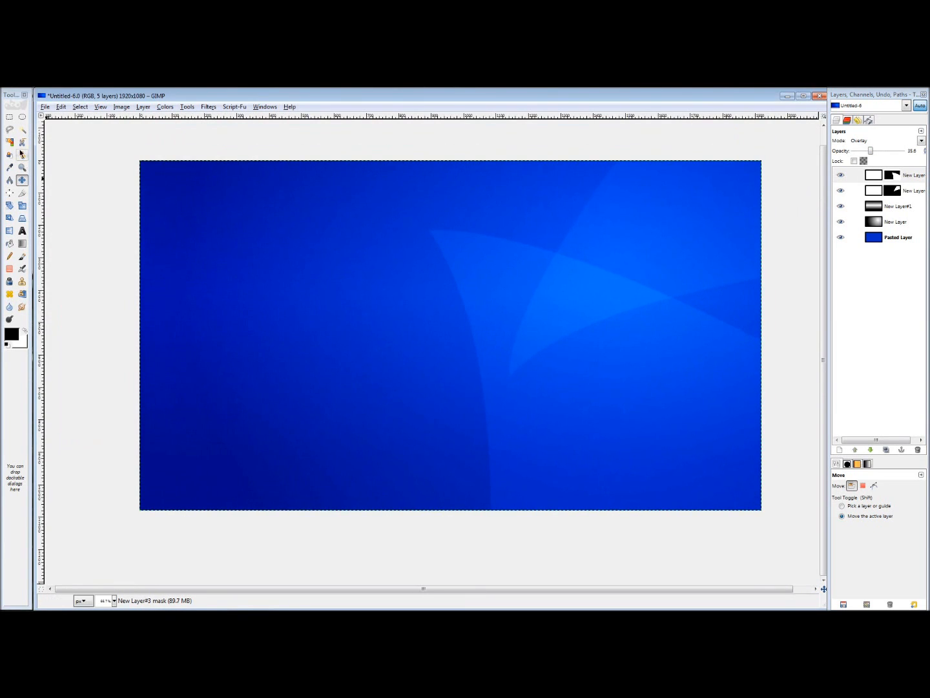
Add a 1920 × 1080 px layer filled with the background color on top and set its mode to Overlay
{"action": "right_click", "coordinate": [905, 177]}
{"action": "left_click", "coordinate": [852, 199]}
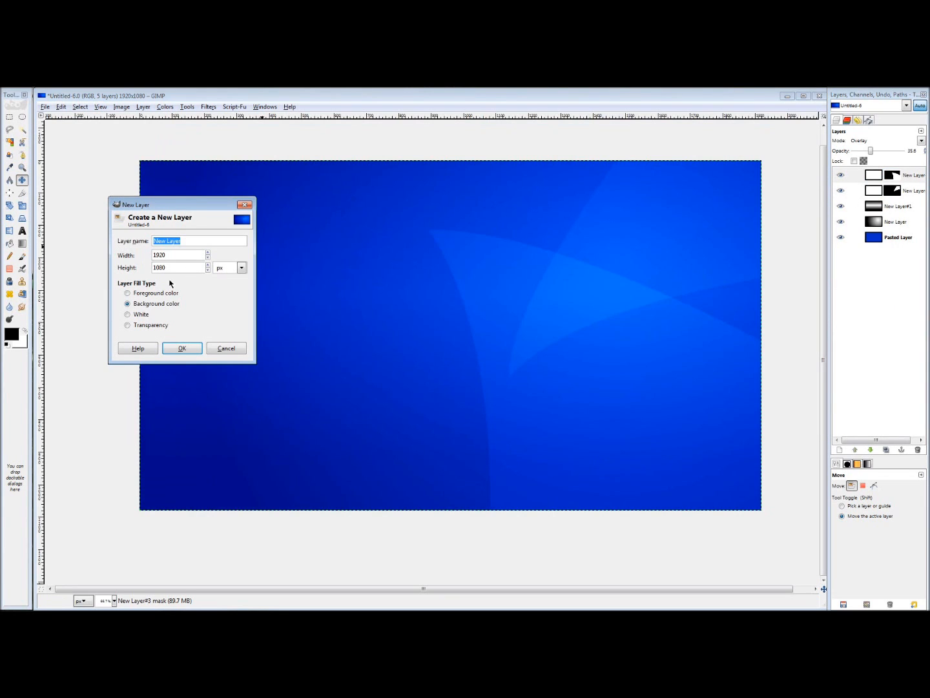
{"action": "left_click", "coordinate": [182, 348]}
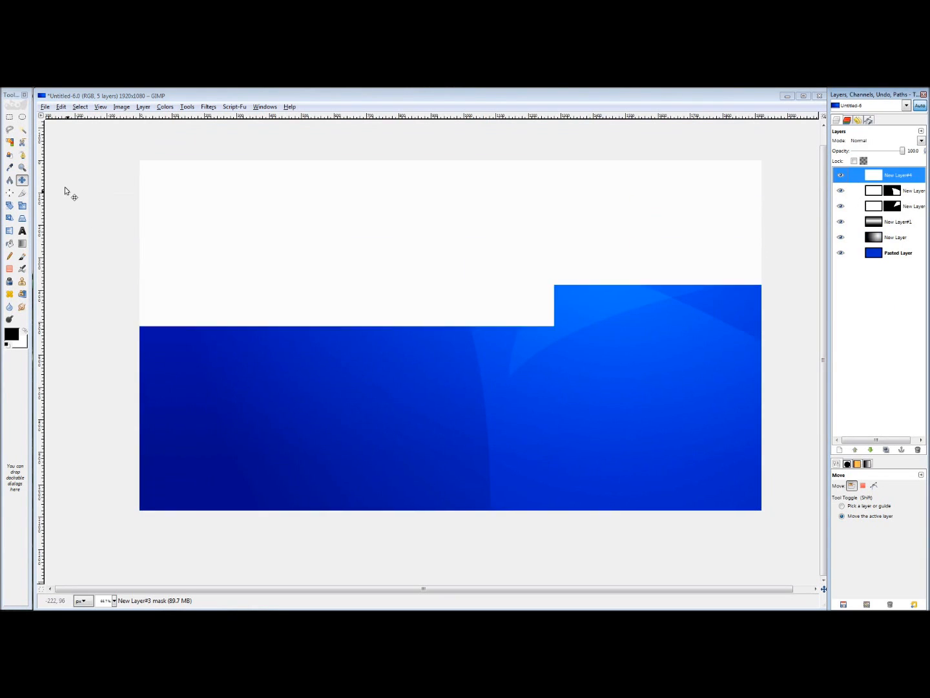
{"action": "left_click", "coordinate": [894, 141]}
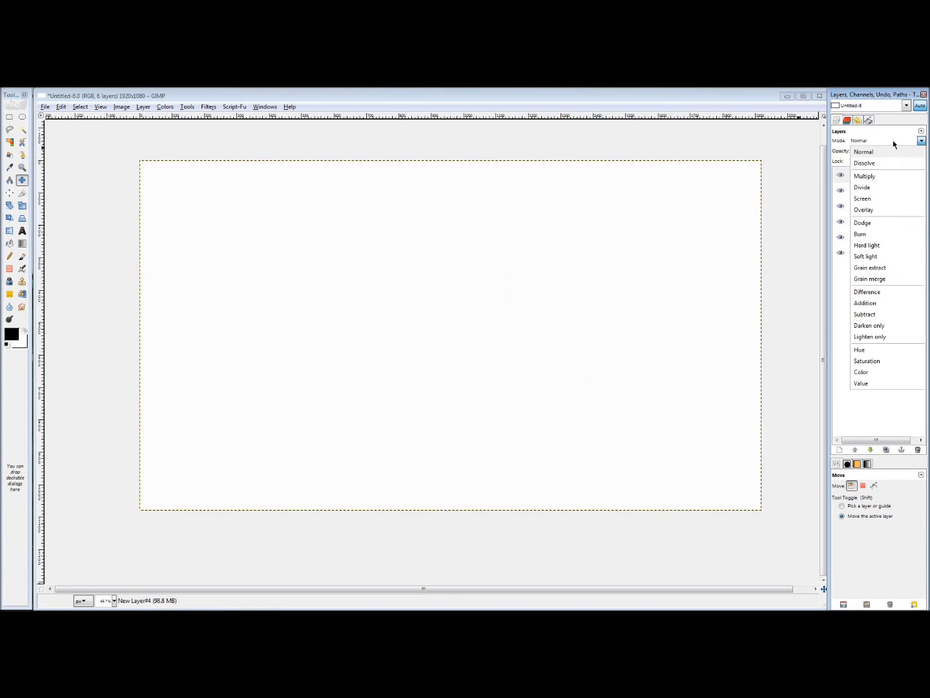
{"action": "left_click", "coordinate": [891, 210]}
Draw a three-anchor curved path from beyond the canvas's left edge to a sharp corner in the upper right, ending beyond the lower left edge
{"action": "left_click", "coordinate": [22, 155]}
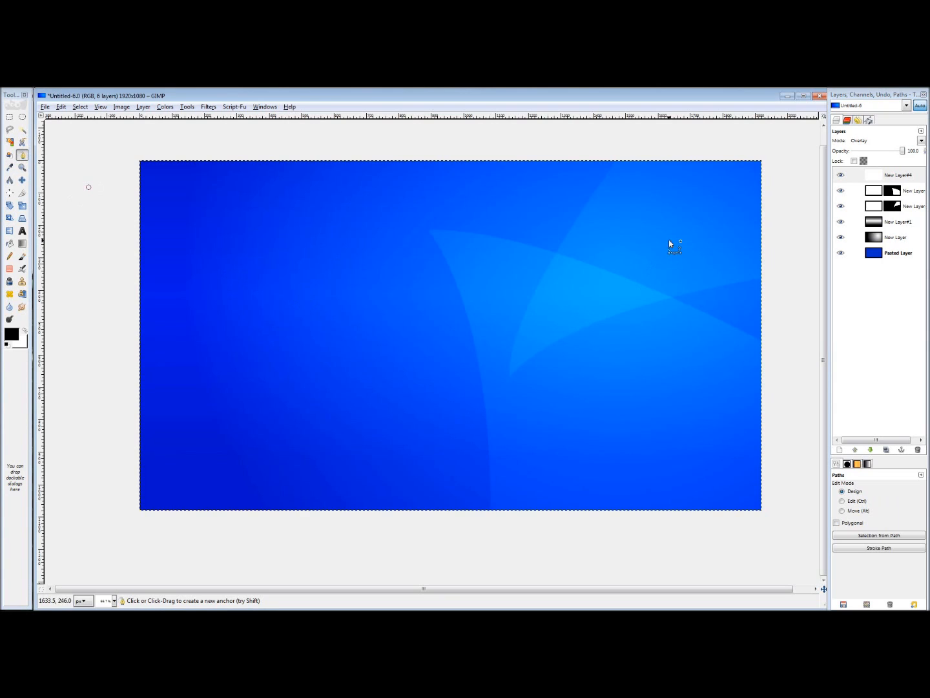
{"action": "key", "text": "ctrl+z"}
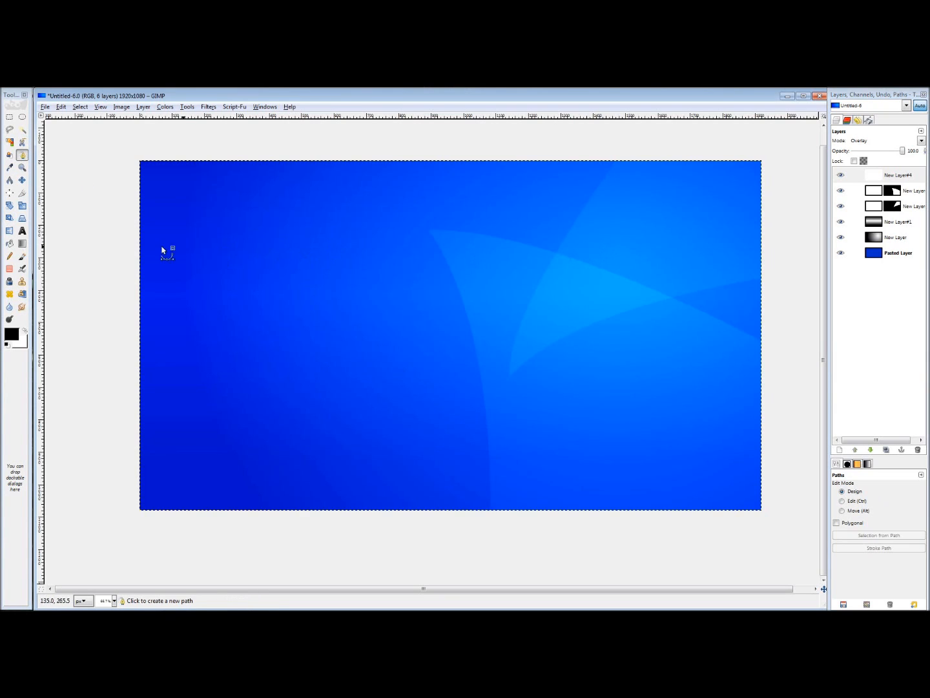
{"action": "left_click", "coordinate": [108, 279]}
{"action": "left_click_drag", "start_coordinate": [639, 189], "coordinate": [748, 133]}
{"action": "left_click", "coordinate": [749, 132], "text": "ctrl+shift"}
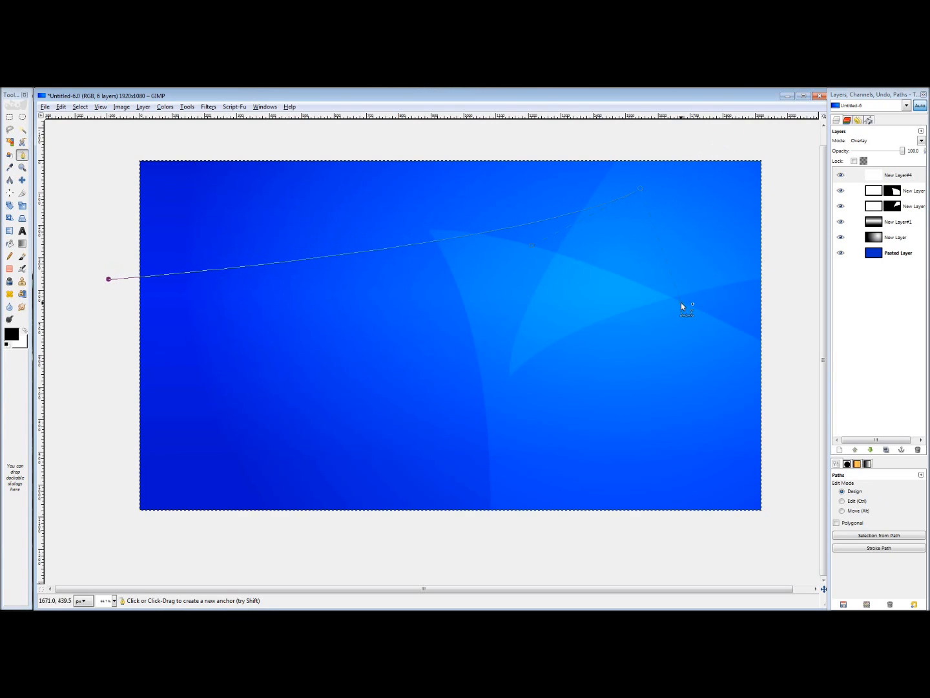
{"action": "left_click", "coordinate": [86, 492]}
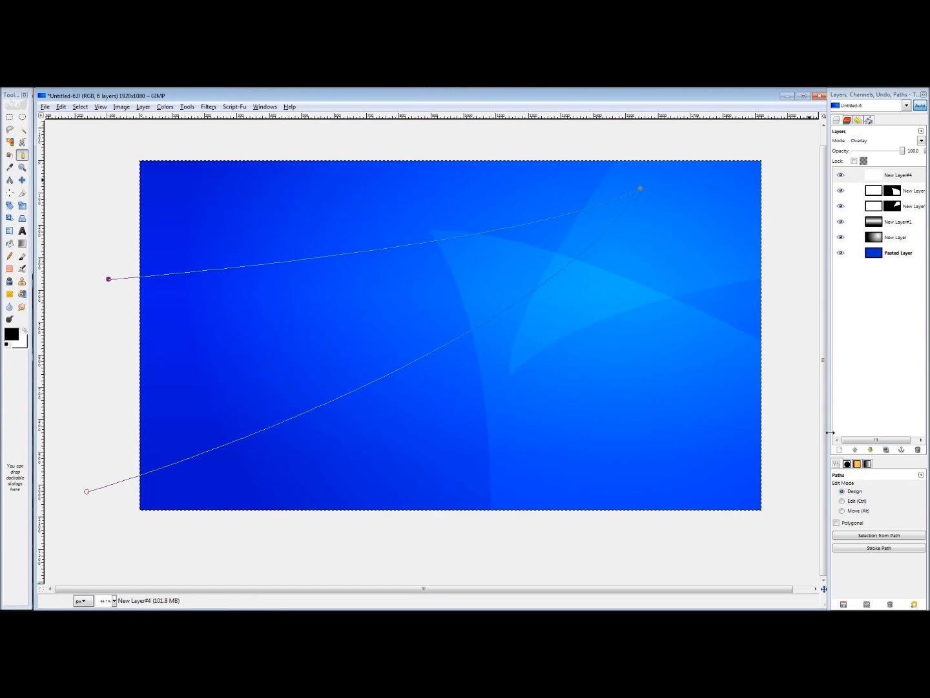
Convert the wedge-shaped path into a selection and add a layer mask initialized from it to the new top overlay layer
{"action": "left_click", "coordinate": [850, 536]}
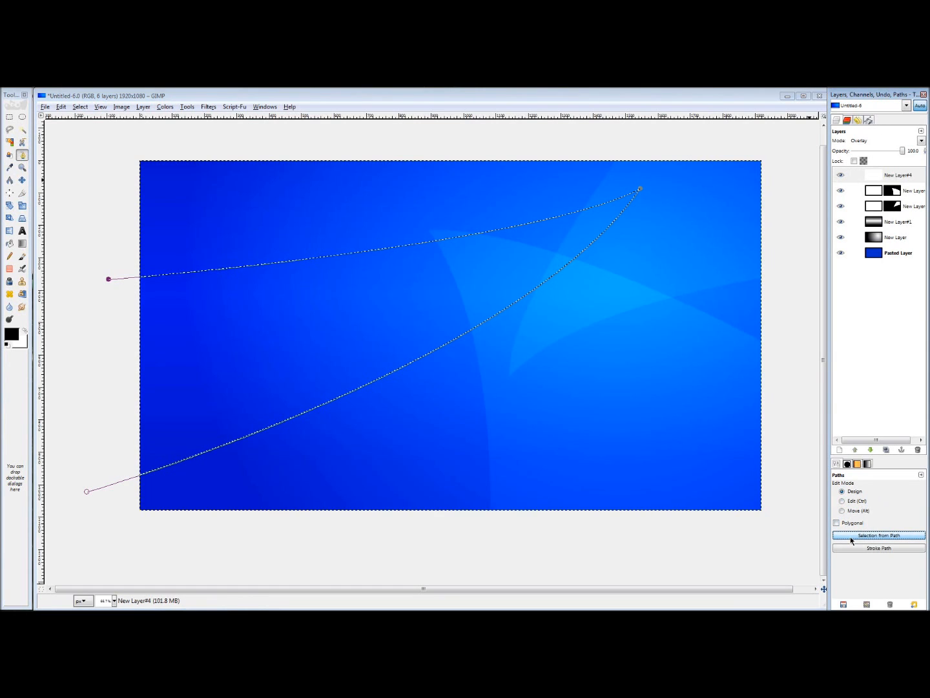
{"action": "right_click", "coordinate": [881, 174]}
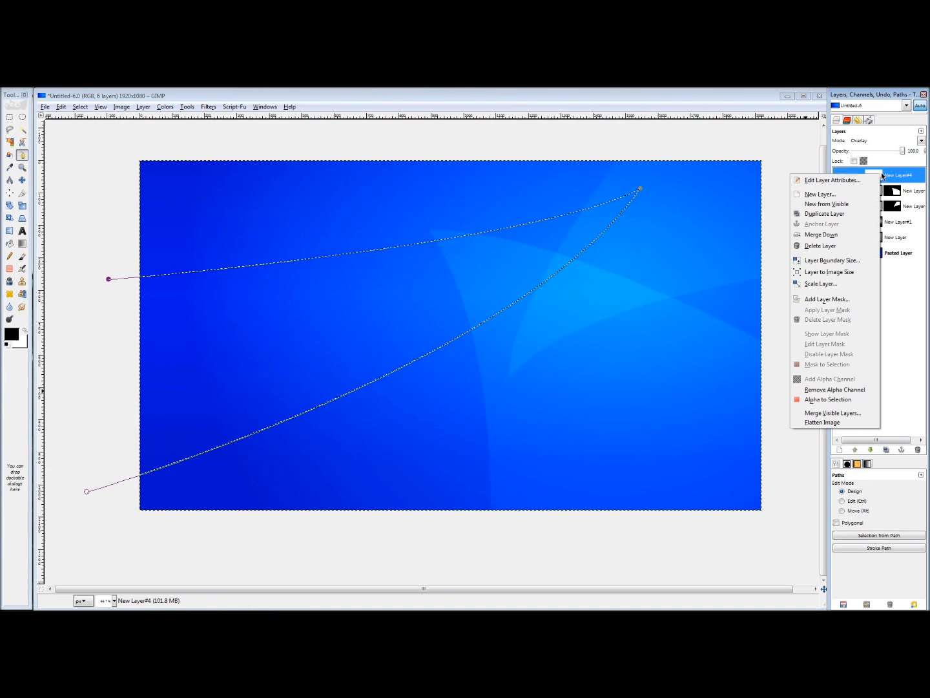
{"action": "left_click", "coordinate": [834, 299]}
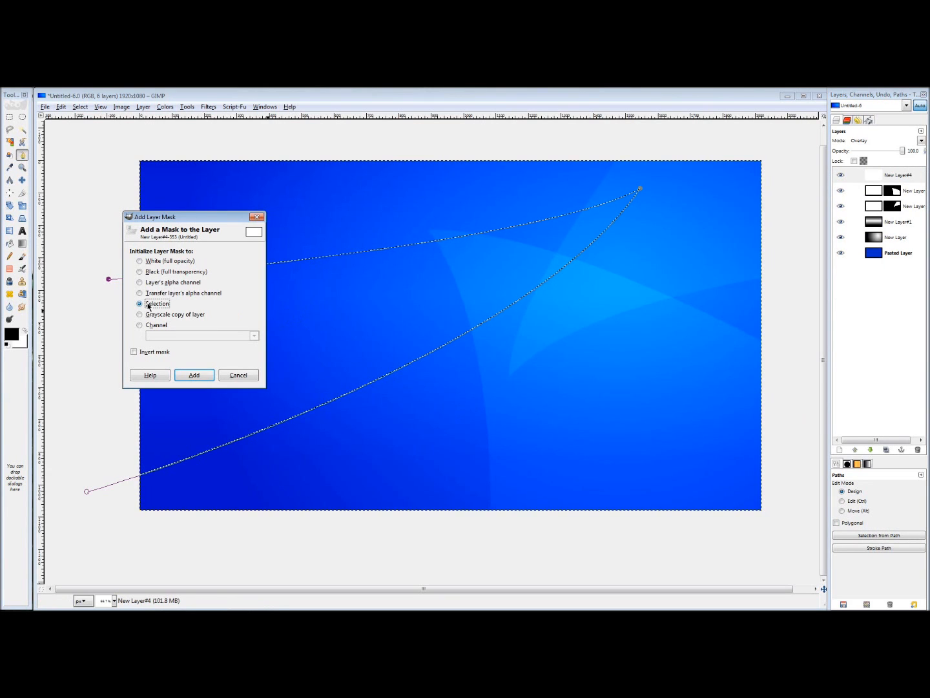
{"action": "left_click", "coordinate": [194, 375]}
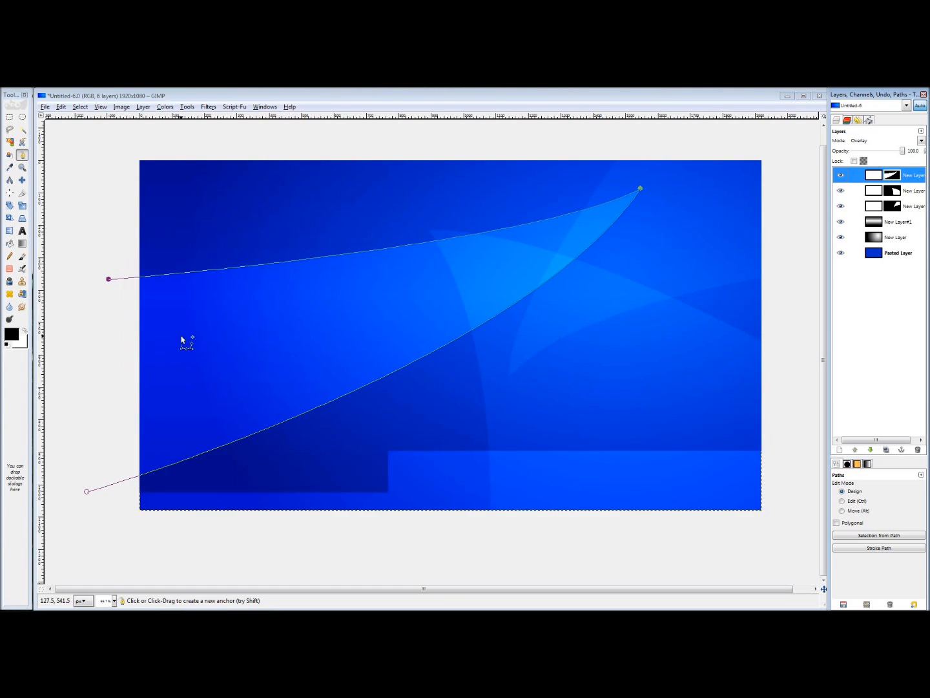
Deselect the wedge-shaped area and reduce the opacity of its masked overlay layer to 25.7%
{"action": "left_click", "coordinate": [22, 179]}
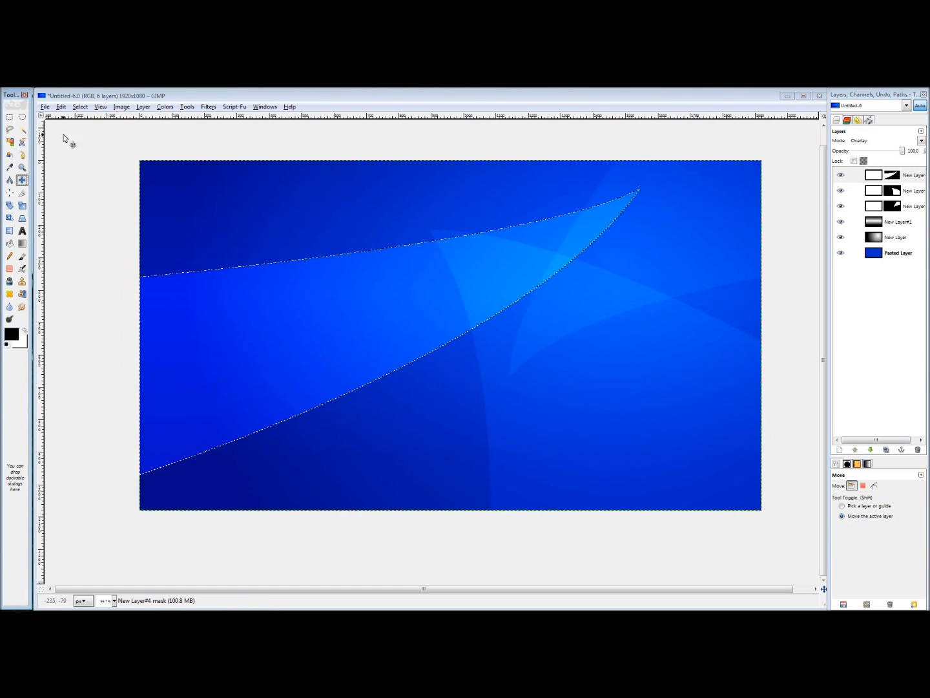
{"action": "left_click", "coordinate": [82, 107]}
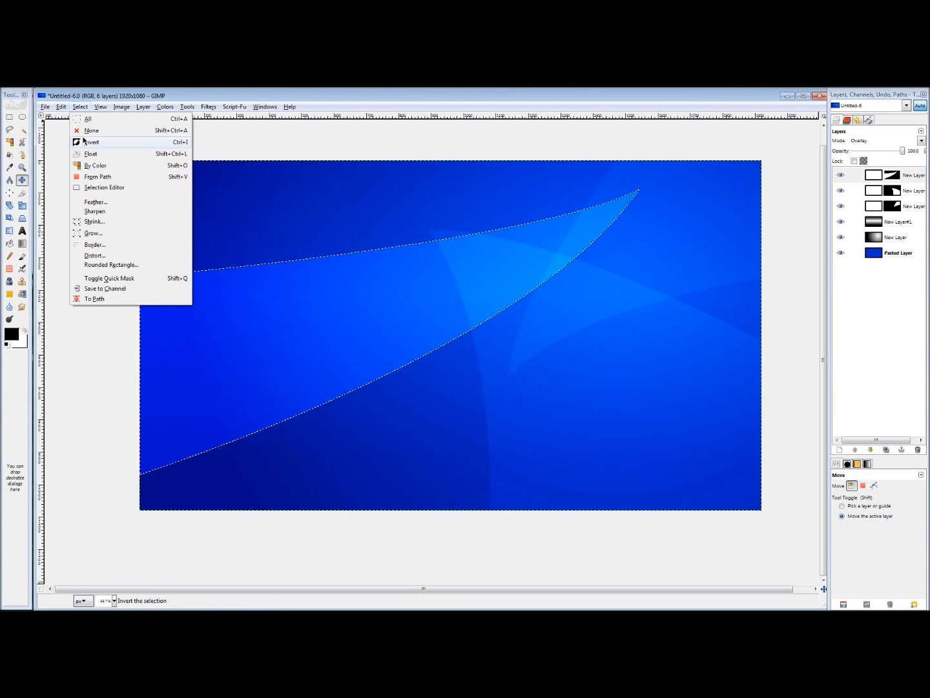
{"action": "left_click", "coordinate": [85, 136]}
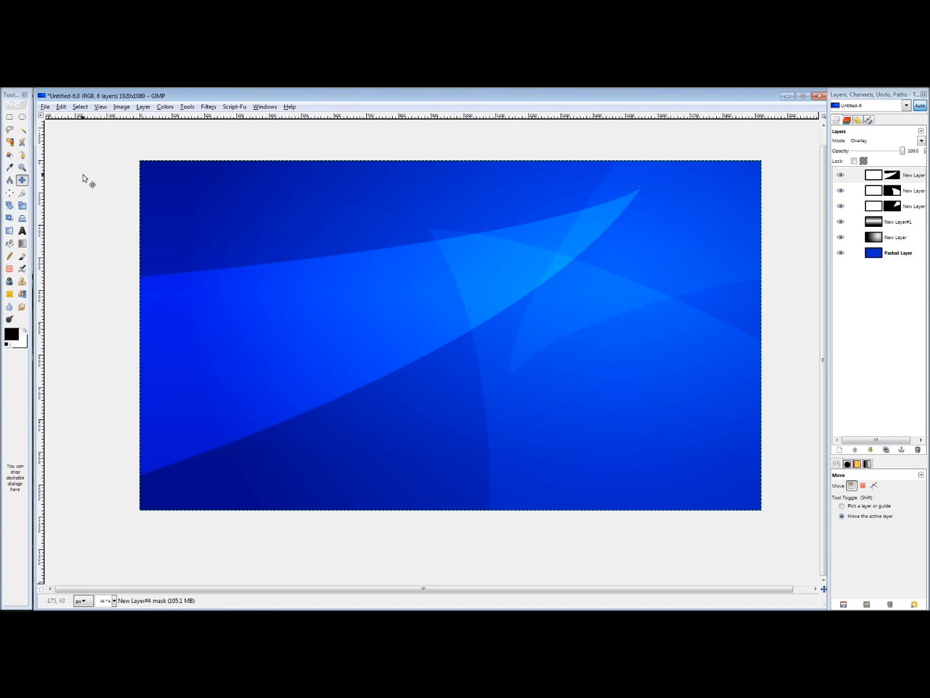
{"action": "left_click_drag", "start_coordinate": [907, 151], "coordinate": [869, 151]}
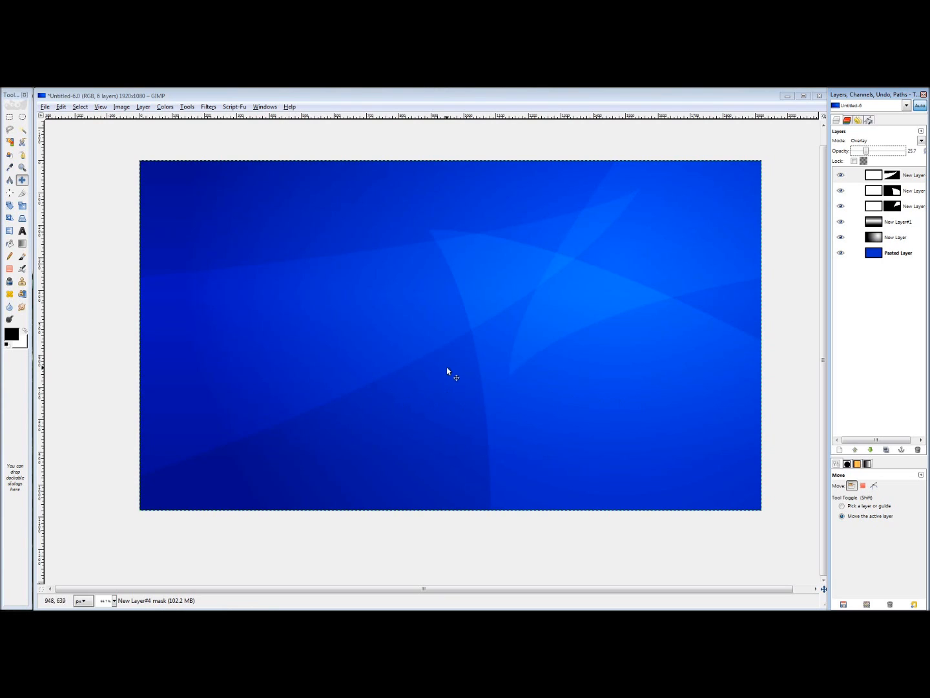
Reset the Ellipse Select options and fix the aspect ratio at 1:1
{"action": "key", "text": "minus"}
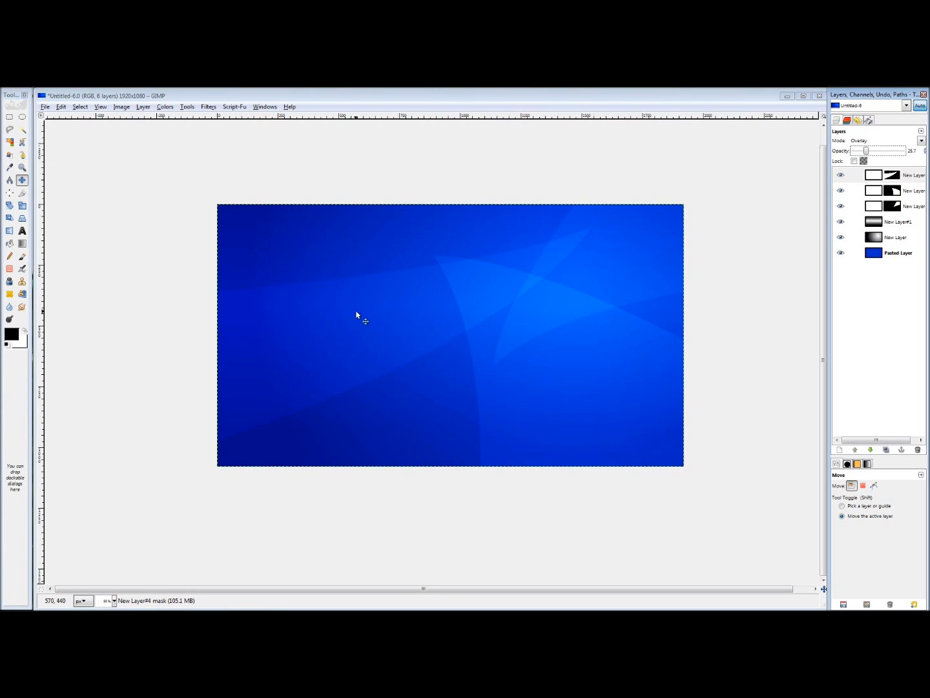
{"action": "left_click", "coordinate": [22, 122]}
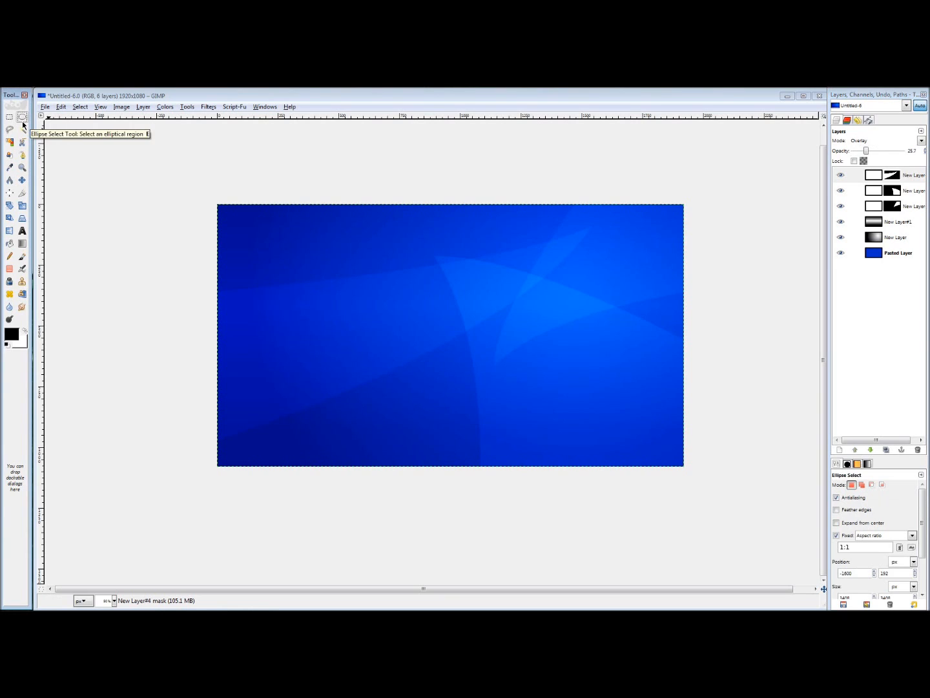
{"action": "left_click", "coordinate": [912, 604]}
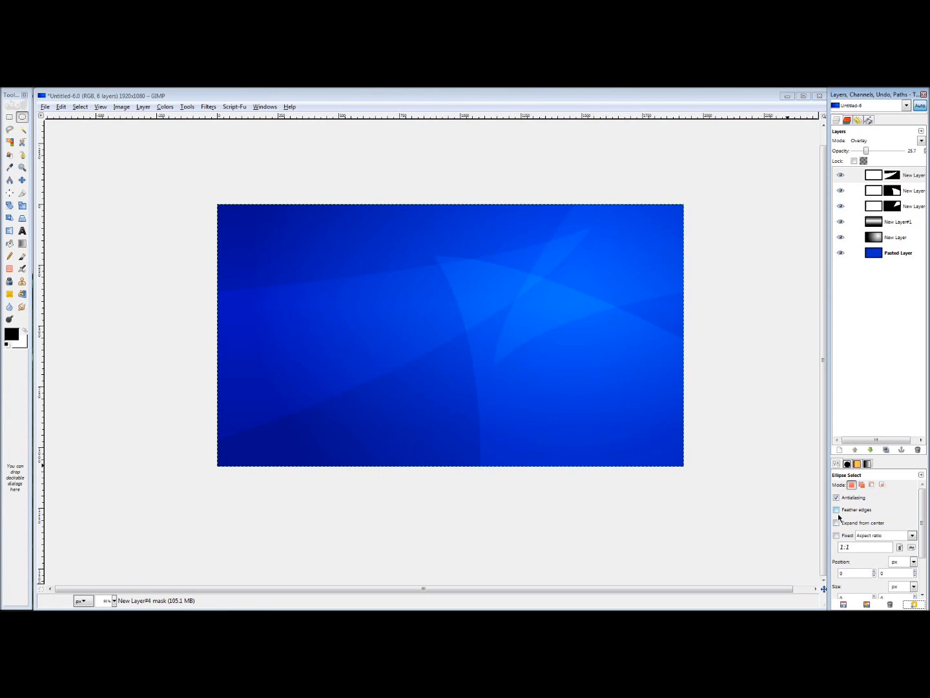
{"action": "left_click", "coordinate": [838, 536]}
{"action": "left_click", "coordinate": [869, 536]}
{"action": "left_click", "coordinate": [869, 548]}
{"action": "key", "text": "Tab"}
{"action": "type", "text": "1:1"}
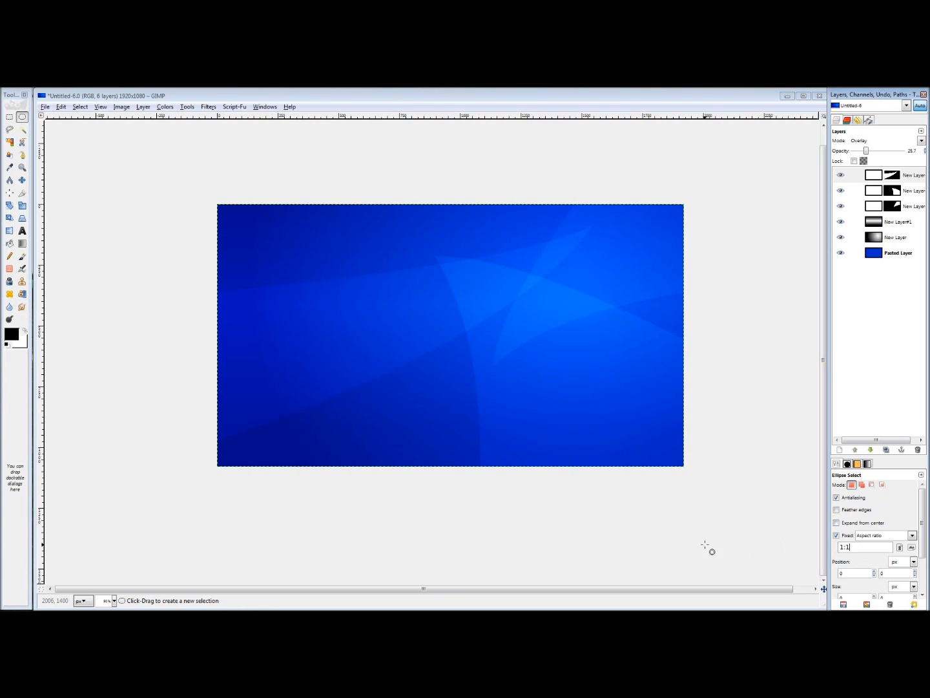
Draw a circular selection, enlarge it to 2298 × 2298 px, and position it at about X 350, Y -1052 so its arc crosses the canvas's lower left
{"action": "mouse_move", "coordinate": [177, 514]}
{"action": "left_mouse_down"}
{"action": "mouse_move", "coordinate": [482, 291]}
{"action": "mouse_move", "coordinate": [332, 387]}
{"action": "mouse_move", "coordinate": [479, 292]}
{"action": "left_mouse_up"}
{"action": "left_click_drag", "start_coordinate": [363, 311], "coordinate": [310, 359]}
{"action": "left_click_drag", "start_coordinate": [380, 329], "coordinate": [532, 423]}
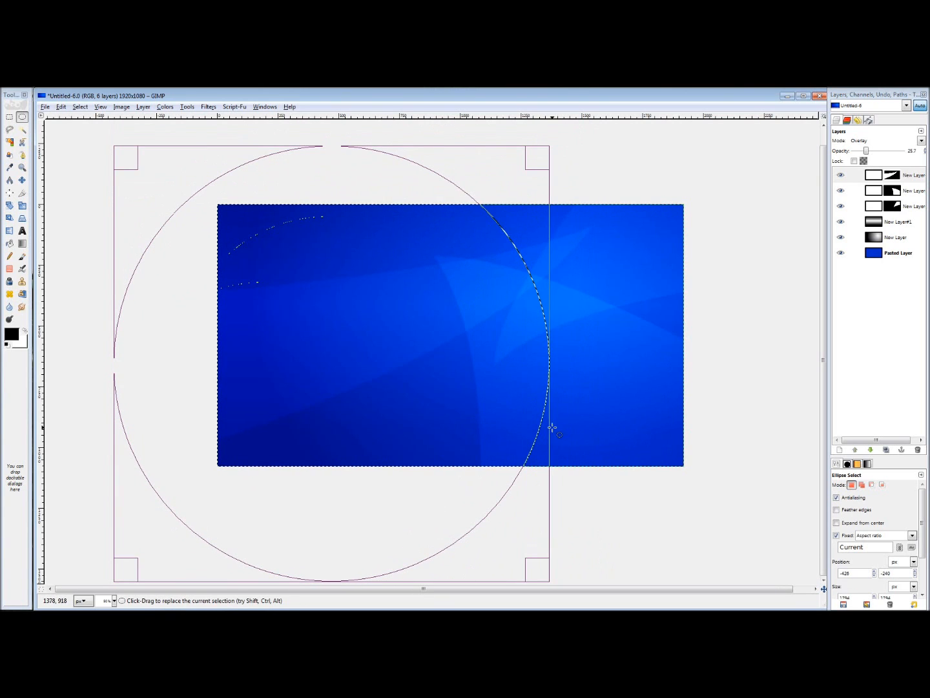
{"action": "scroll", "coordinate": [537, 424], "scroll_direction": "down", "scroll_amount": 2}
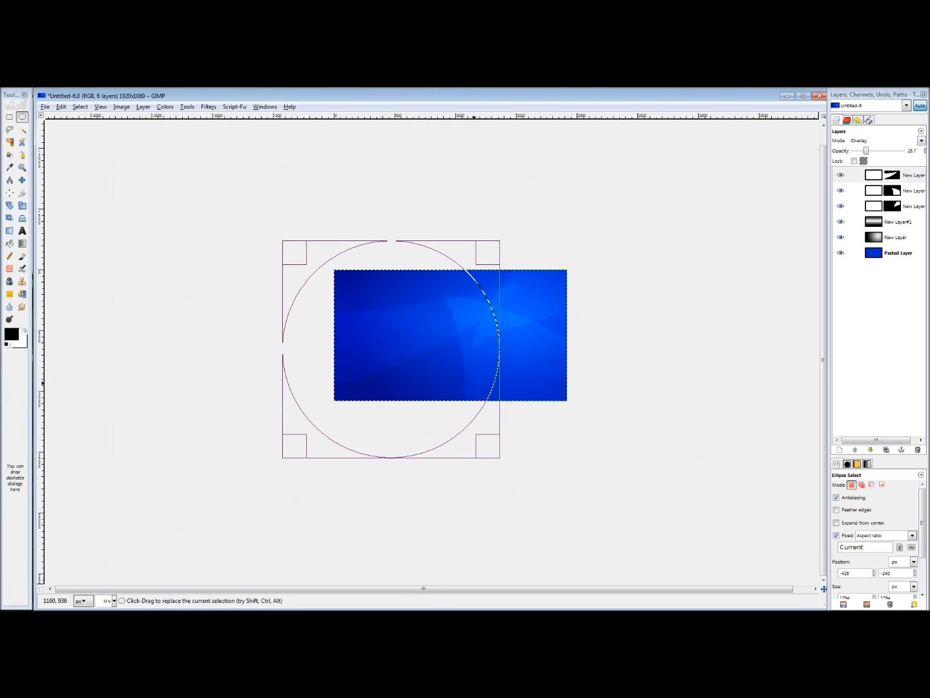
{"action": "left_click_drag", "start_coordinate": [423, 358], "coordinate": [371, 404]}
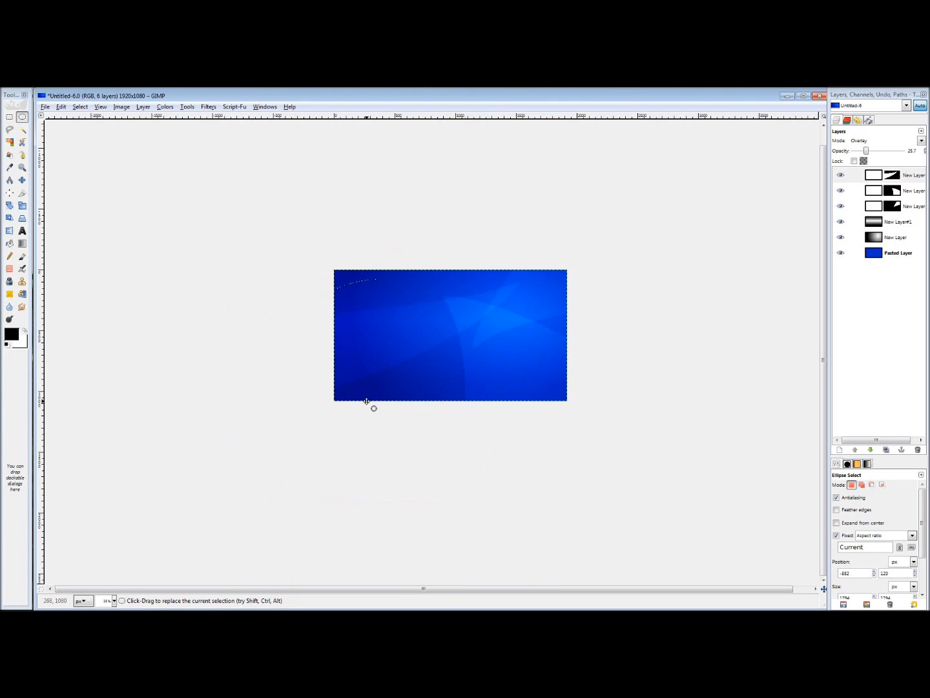
{"action": "left_click_drag", "start_coordinate": [425, 310], "coordinate": [486, 284]}
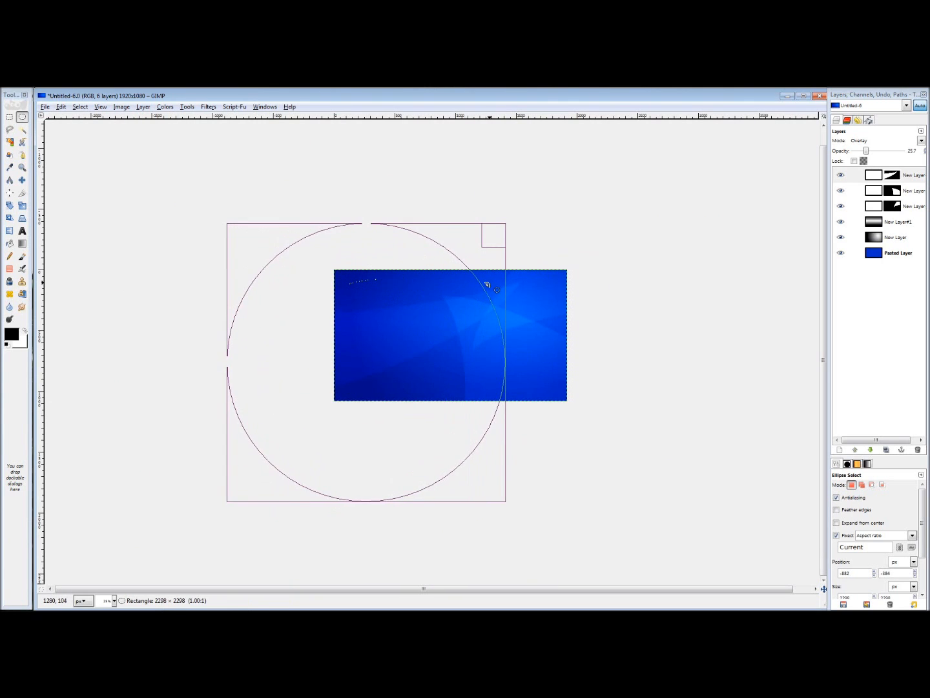
{"action": "left_click_drag", "start_coordinate": [422, 322], "coordinate": [571, 250]}
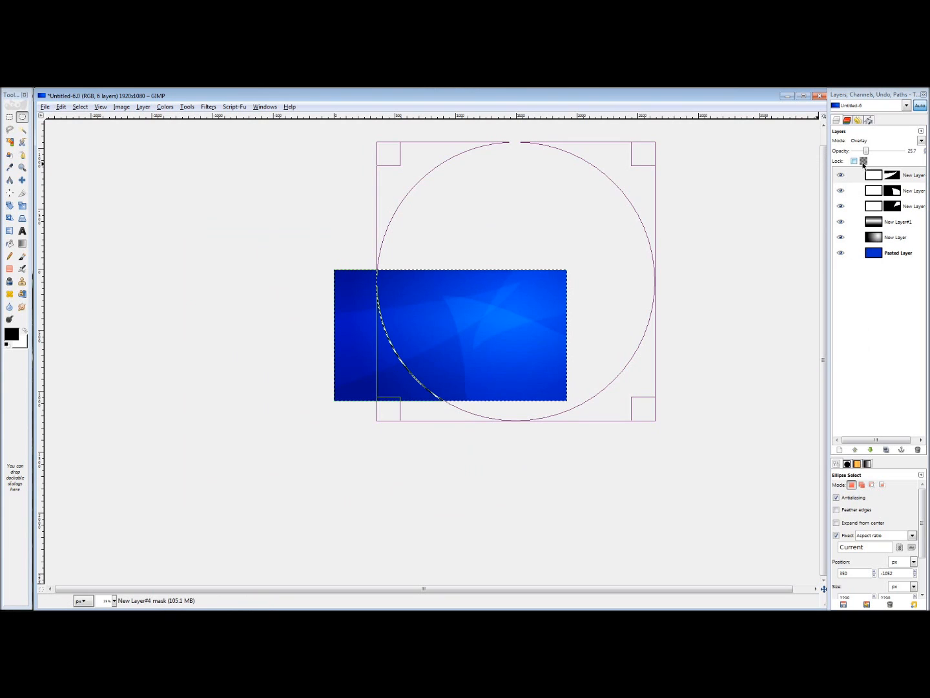
Create a path from the circular selection and return to the layer list
{"action": "left_click", "coordinate": [868, 121]}
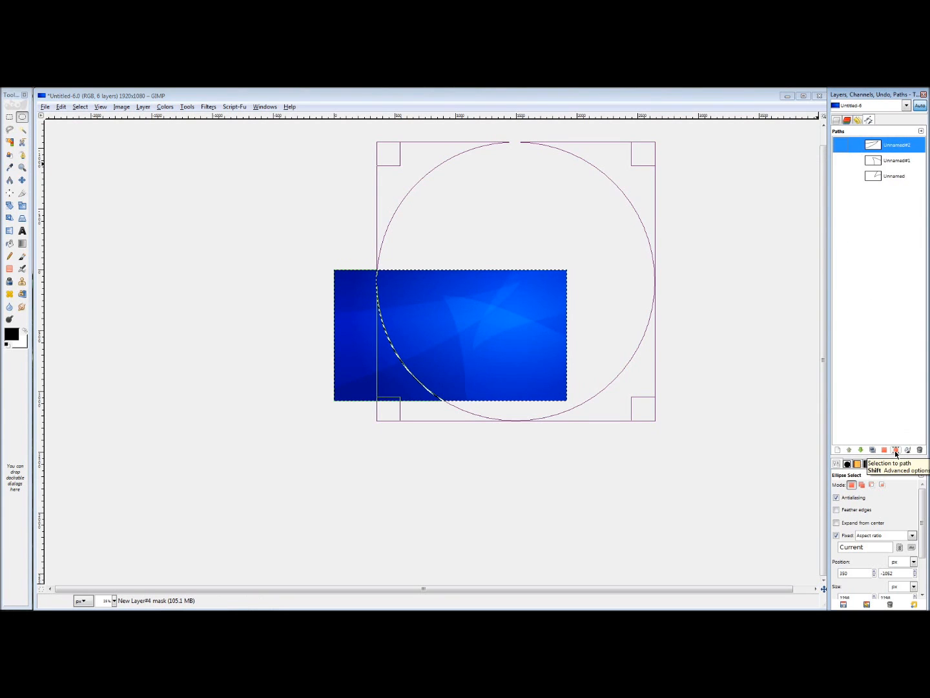
{"action": "left_click", "coordinate": [896, 451]}
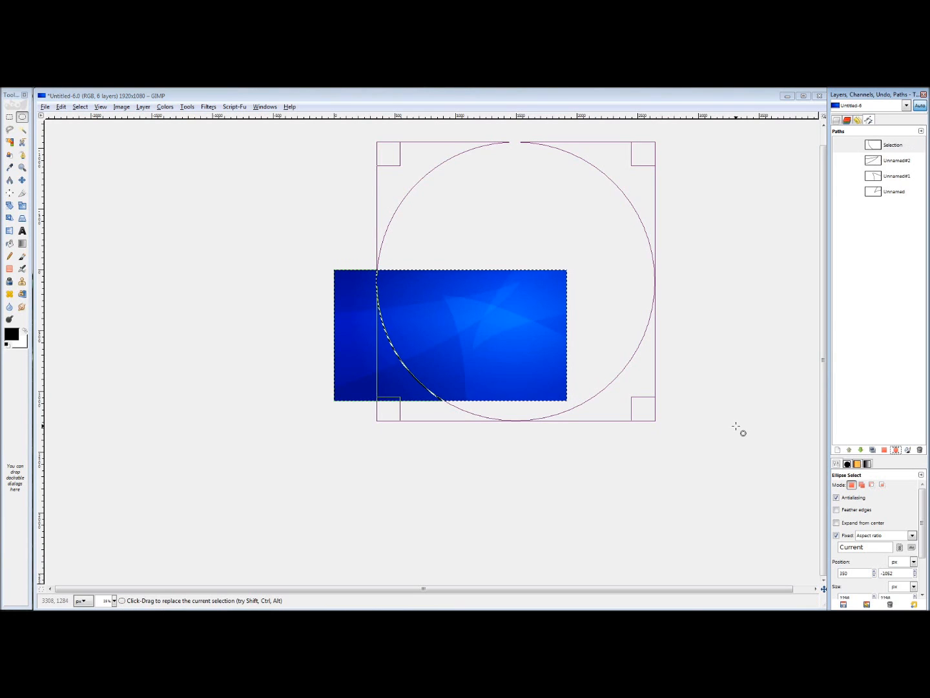
{"action": "left_click", "coordinate": [843, 147]}
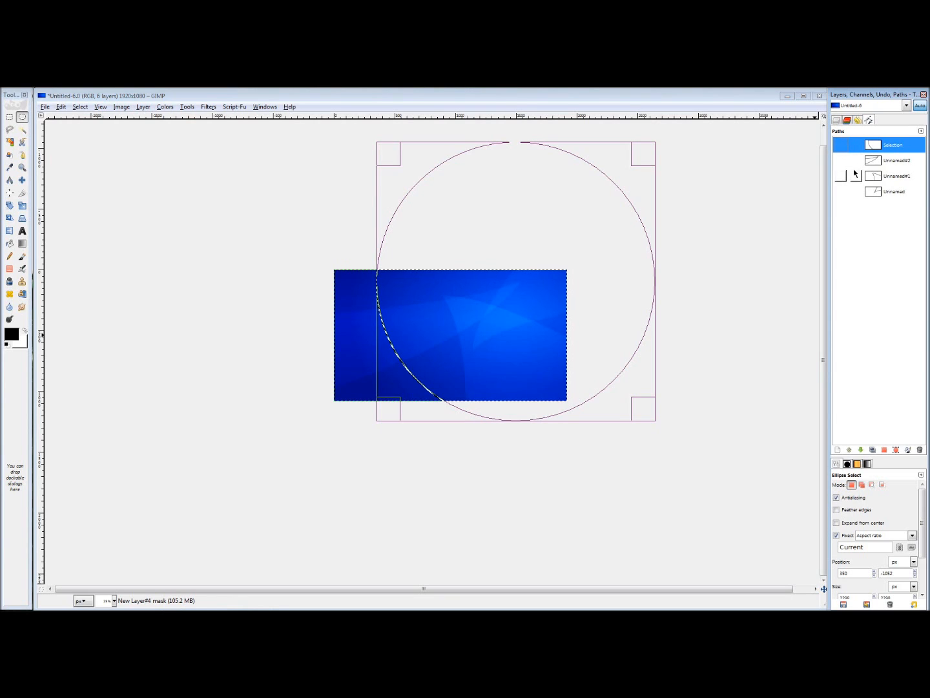
{"action": "left_click", "coordinate": [837, 120]}
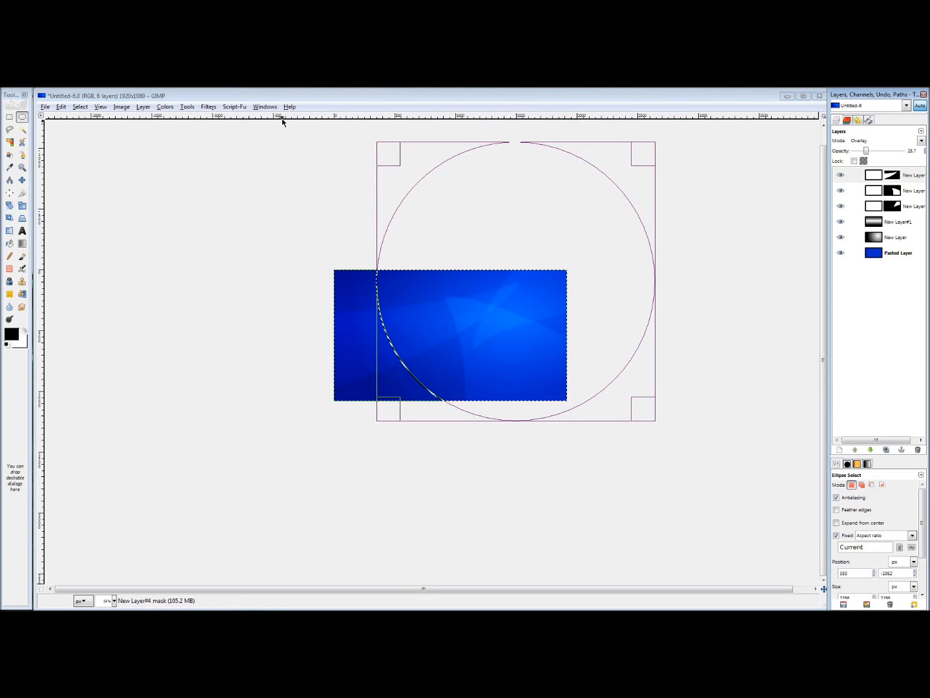
Replace the circular selection with a 1-pixel border, without feathering or locking it to the image edges
{"action": "left_click", "coordinate": [78, 107]}
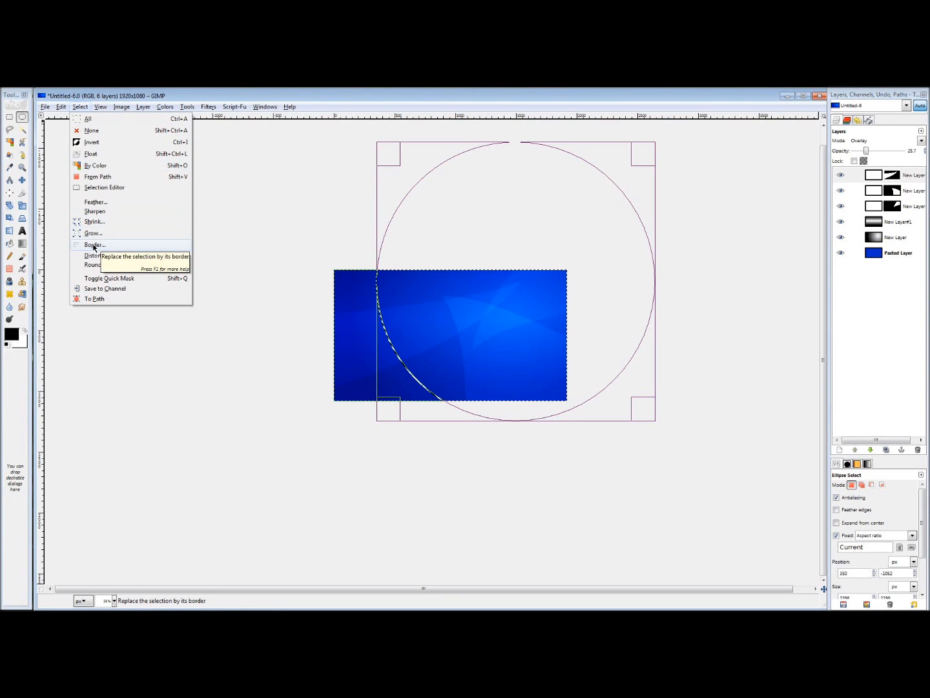
{"action": "left_click", "coordinate": [318, 90]}
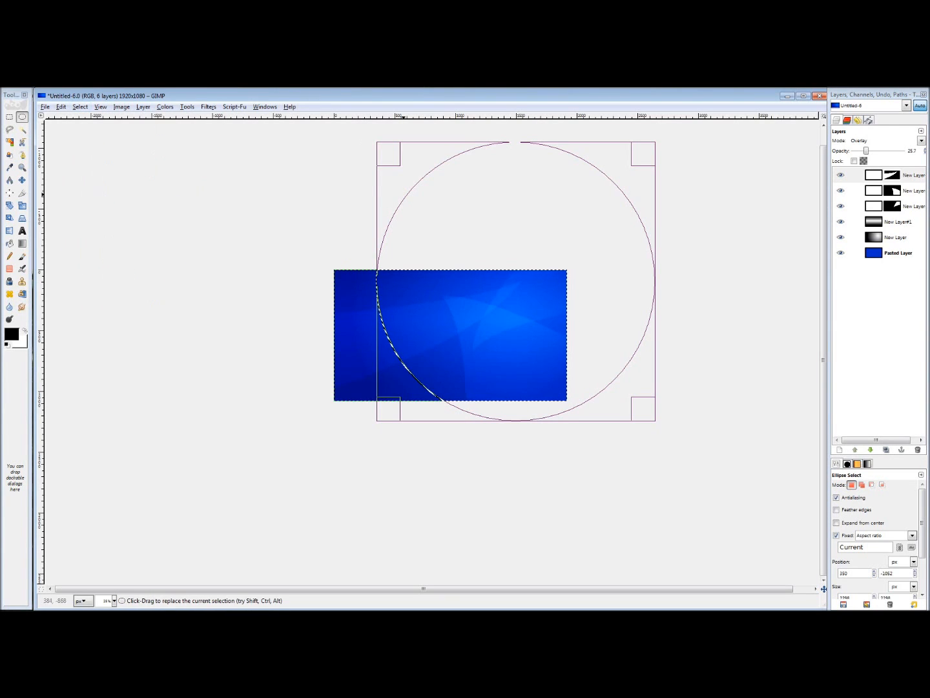
{"action": "scroll", "coordinate": [579, 294], "scroll_direction": "up", "scroll_amount": 1}
{"action": "scroll", "coordinate": [594, 287], "scroll_direction": "up", "scroll_amount": 1}
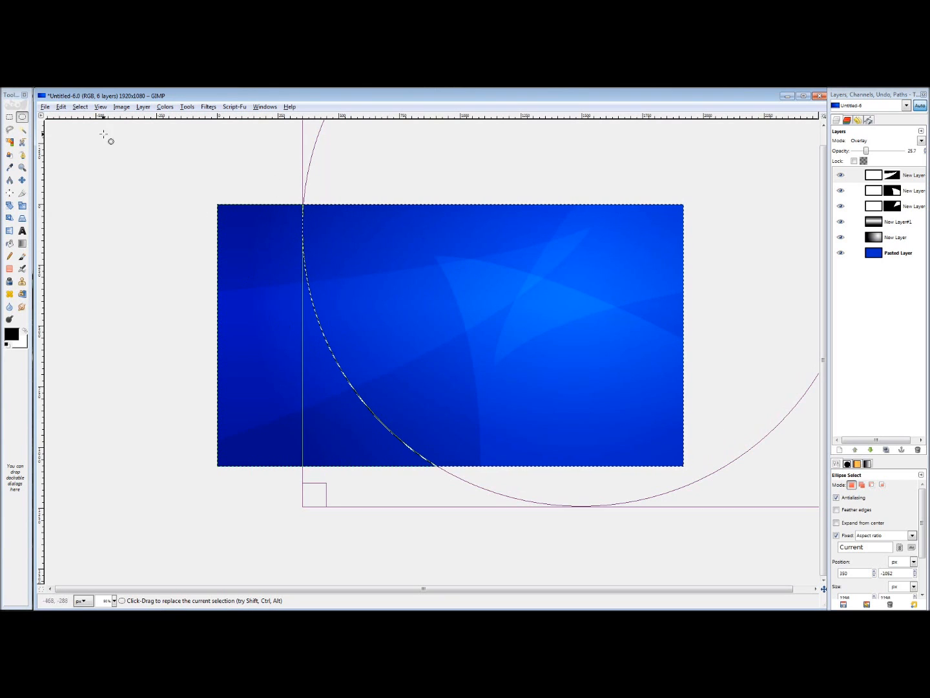
{"action": "left_click", "coordinate": [80, 108]}
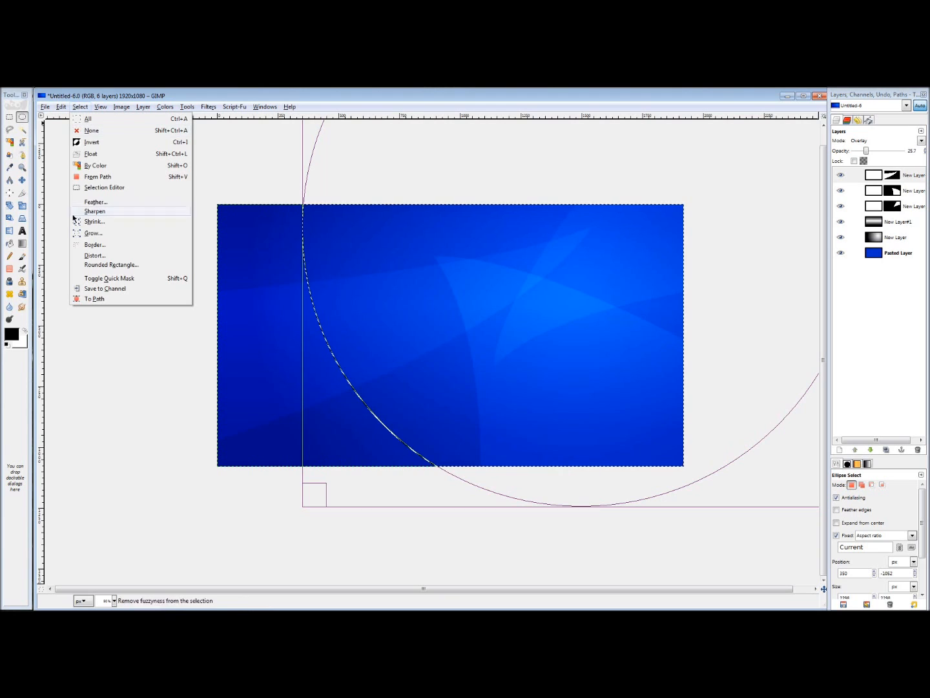
{"action": "left_click", "coordinate": [95, 245]}
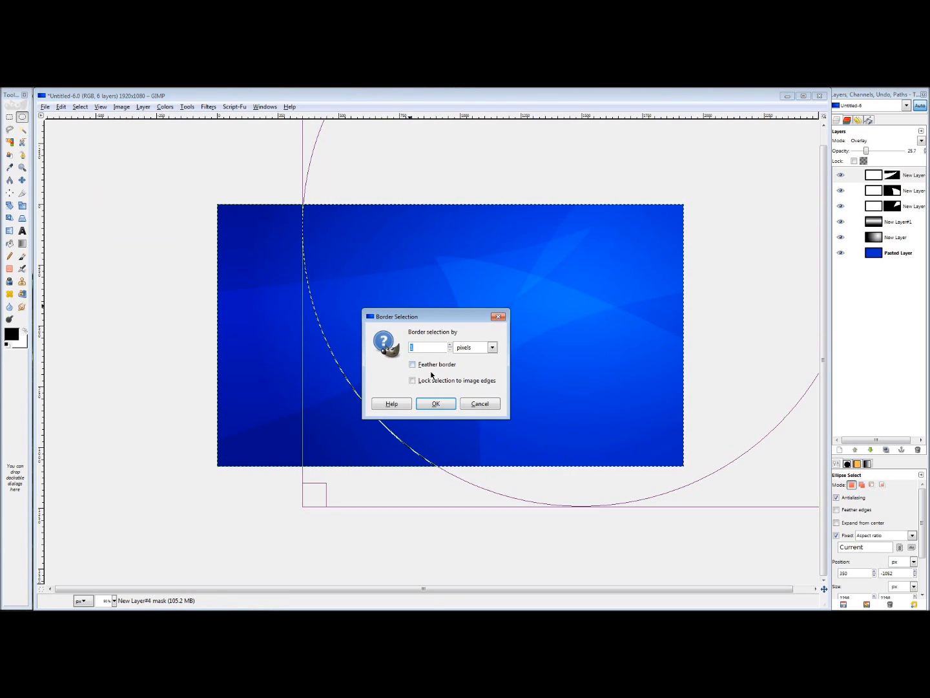
{"action": "left_click", "coordinate": [432, 406]}
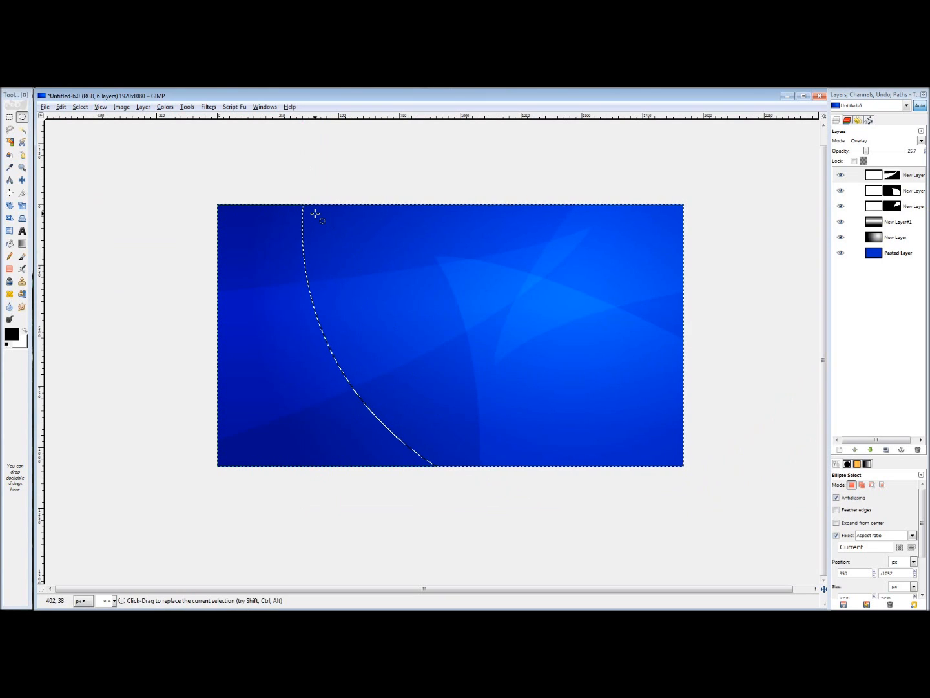
Add a 1920 × 1080 px layer filled with the background color above the others and set its mode to Overlay
{"action": "right_click", "coordinate": [893, 180]}
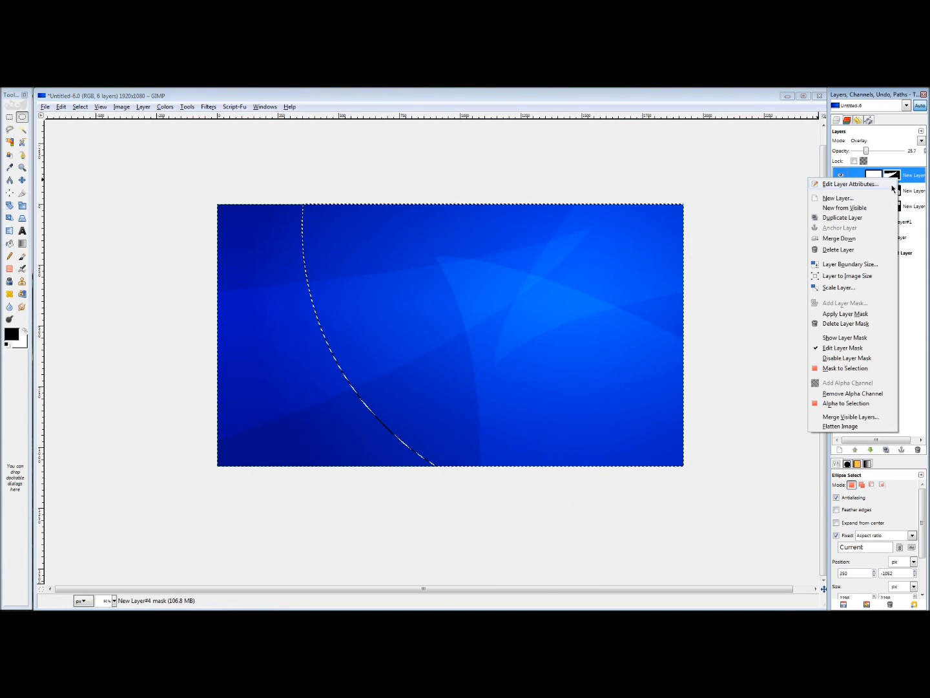
{"action": "left_click", "coordinate": [838, 198]}
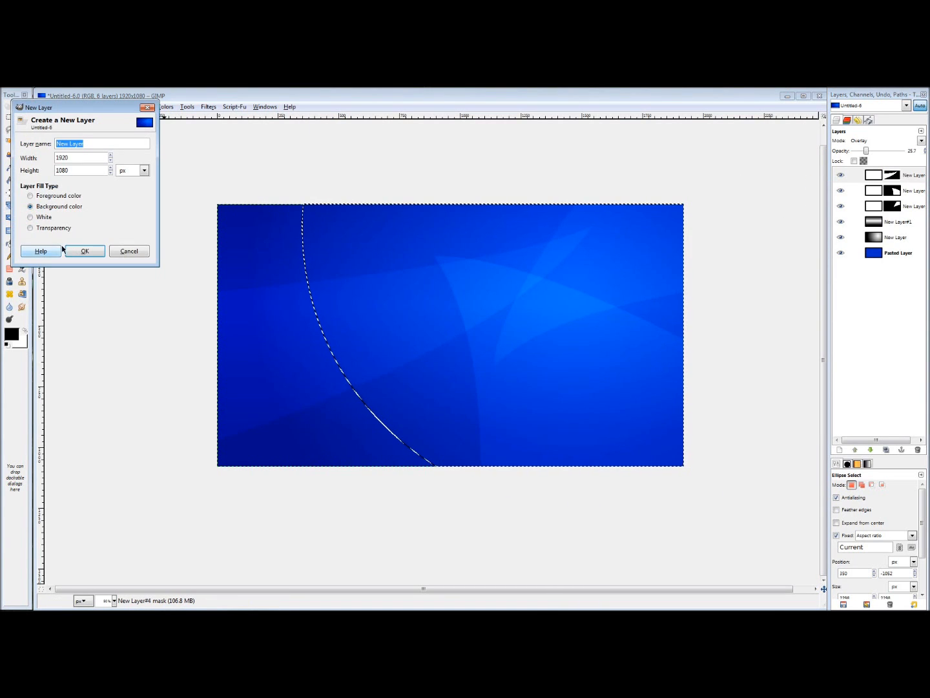
{"action": "left_click", "coordinate": [81, 251]}
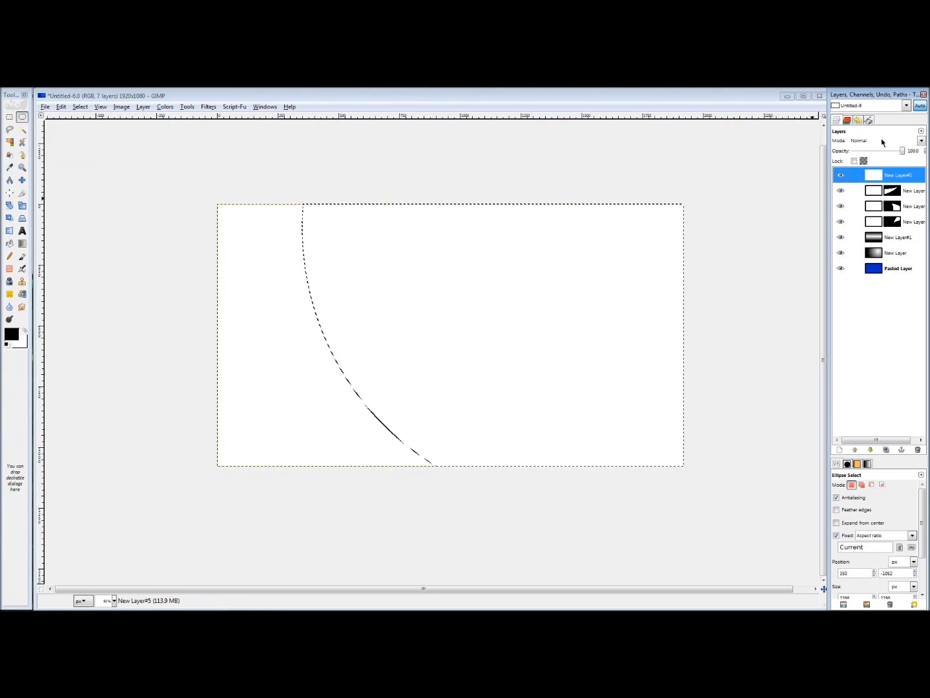
{"action": "left_click", "coordinate": [882, 141]}
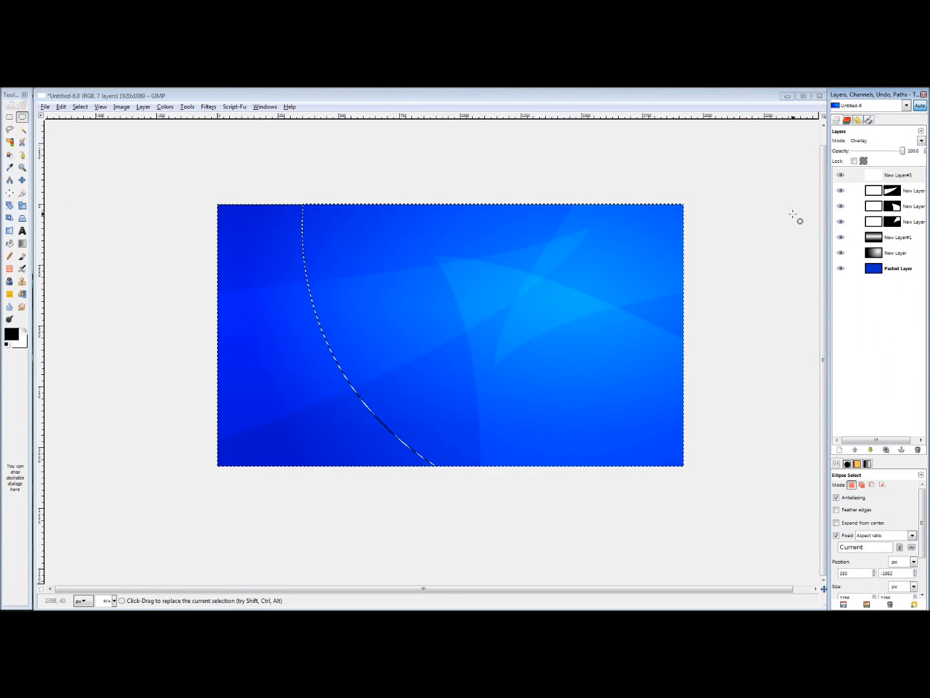
Add a layer mask initialized from the border selection to the new overlay layer, and deselect everything
{"action": "right_click", "coordinate": [907, 177]}
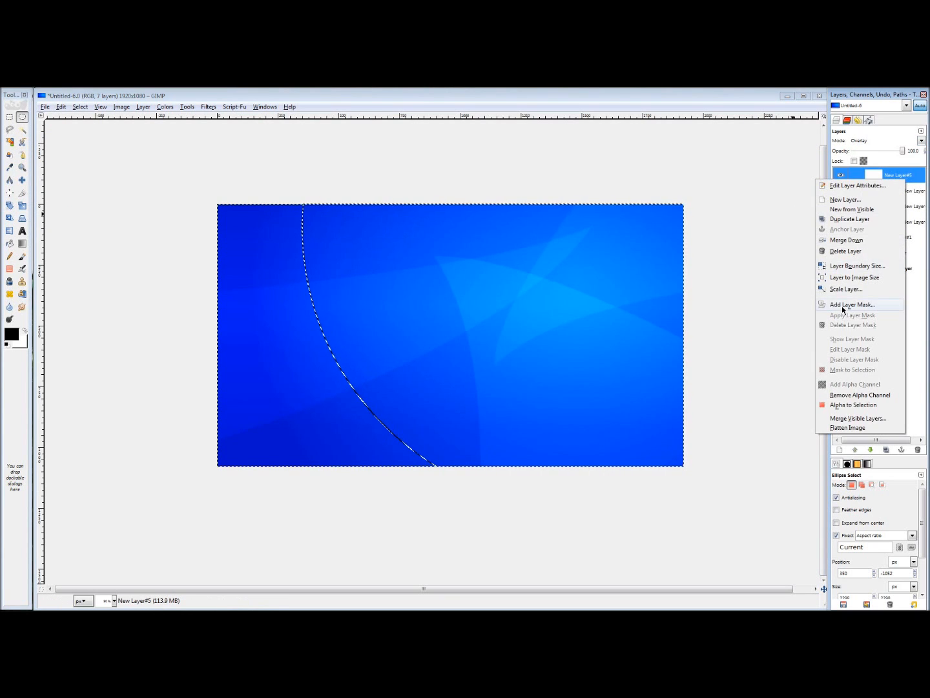
{"action": "left_click", "coordinate": [842, 306]}
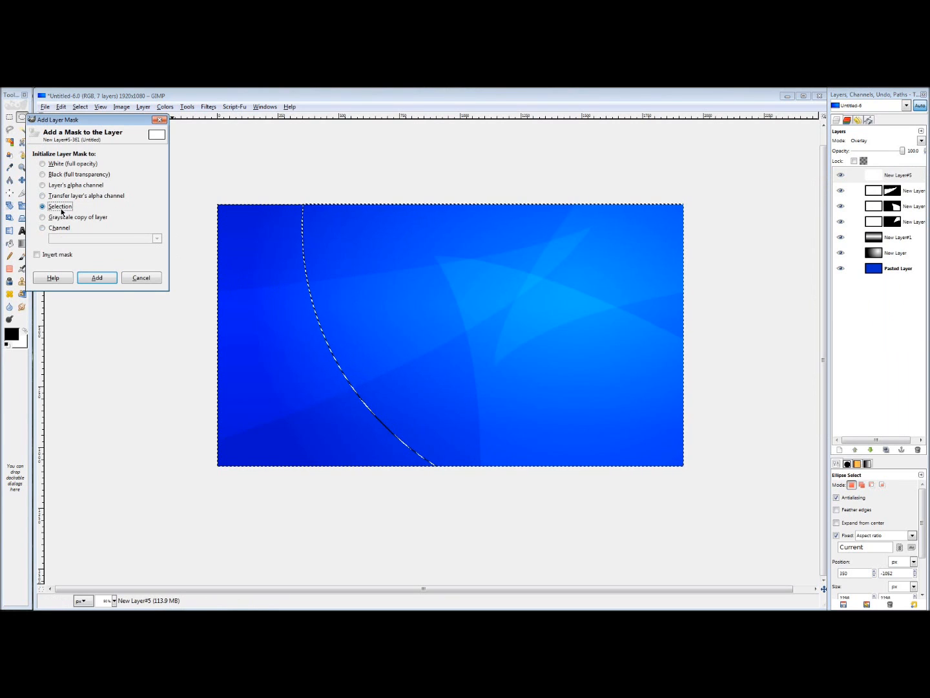
{"action": "left_click", "coordinate": [96, 277]}
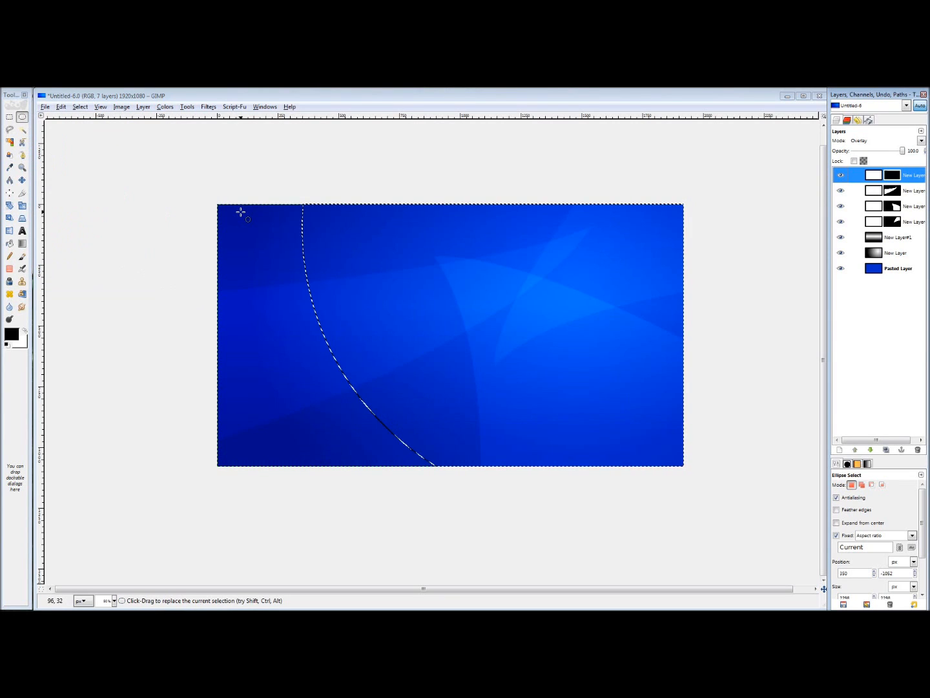
{"action": "left_click", "coordinate": [80, 106]}
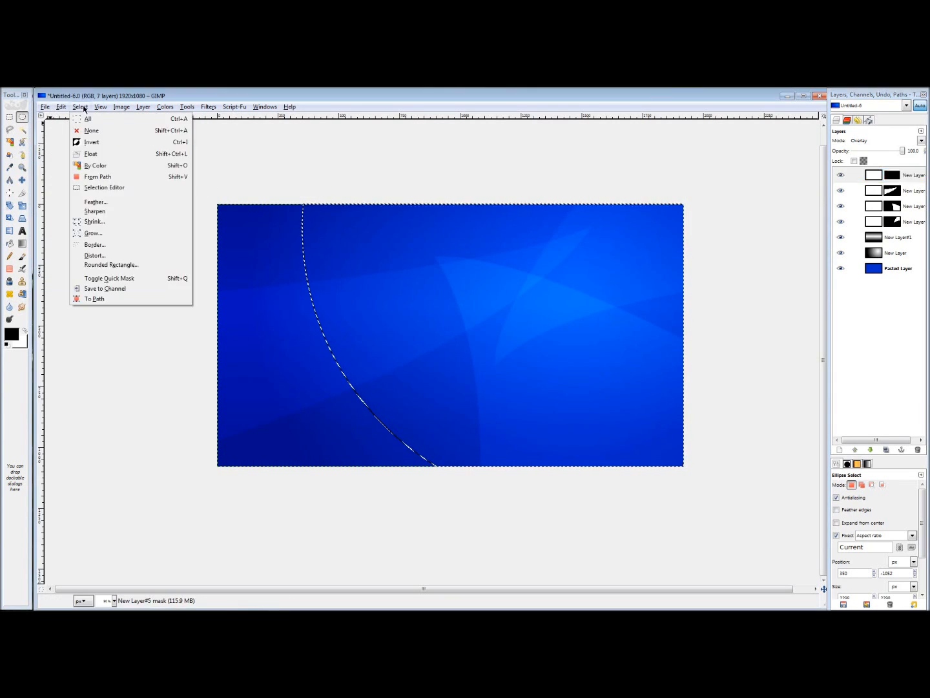
{"action": "left_click", "coordinate": [91, 137]}
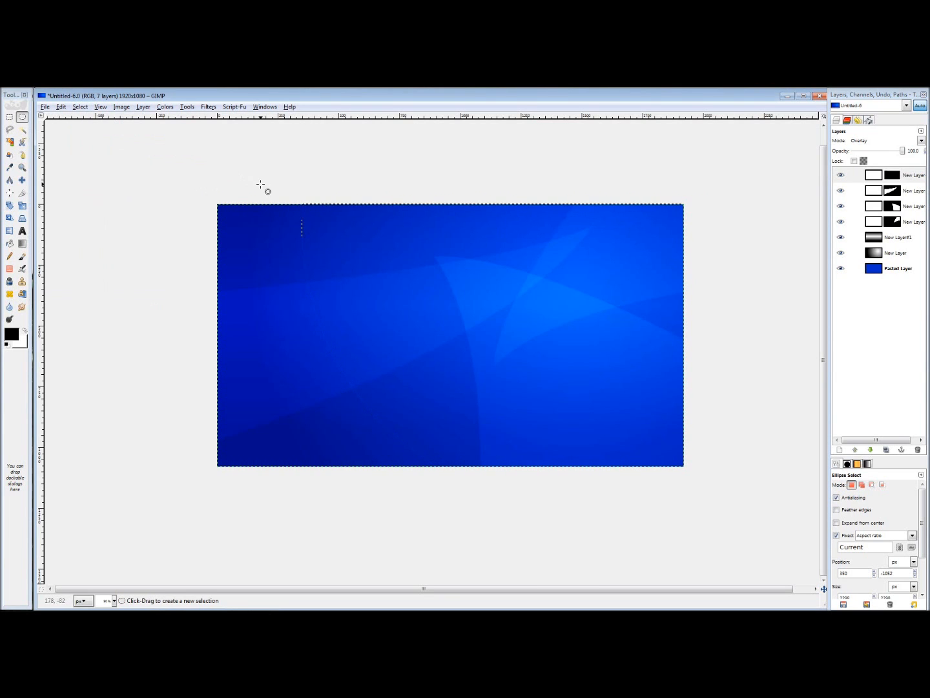
Examine the thin border line up close along the arc and along the canvas's top and right edges
{"action": "scroll", "coordinate": [306, 197], "scroll_direction": "up", "scroll_amount": 2, "text": "ctrl"}
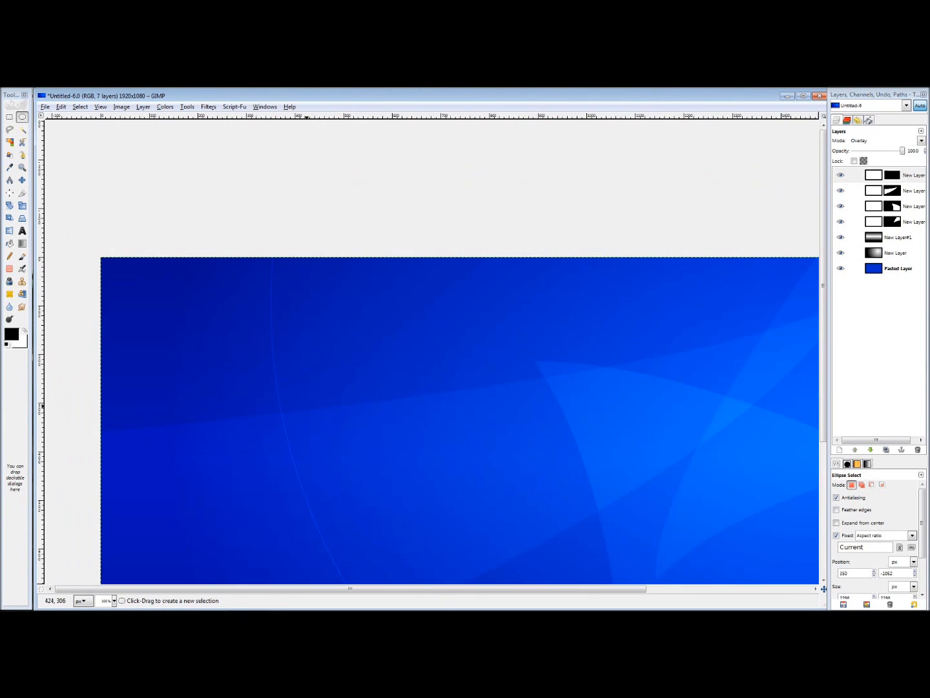
{"action": "scroll", "coordinate": [257, 259], "scroll_direction": "up", "scroll_amount": 3, "text": "ctrl"}
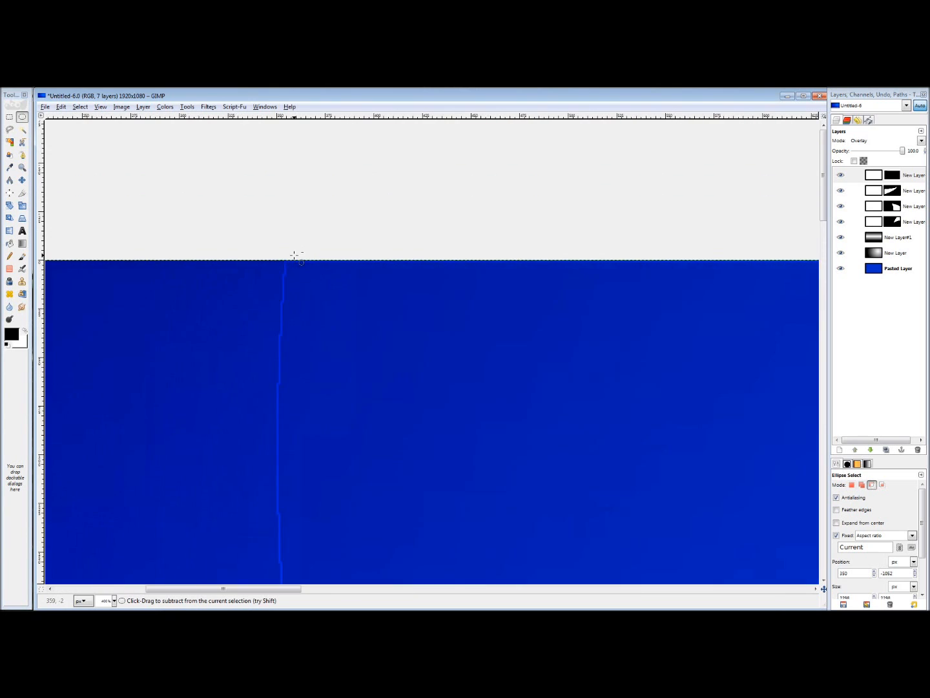
{"action": "scroll", "coordinate": [294, 258], "scroll_direction": "up", "scroll_amount": 4}
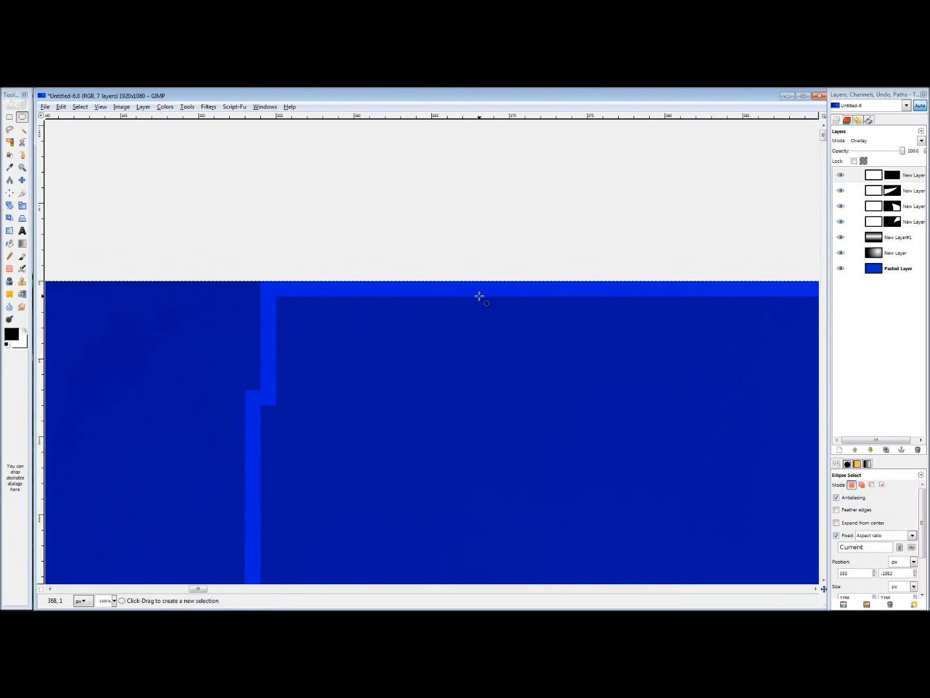
{"action": "scroll", "coordinate": [480, 296], "scroll_direction": "down", "scroll_amount": 2, "text": "ctrl"}
{"action": "scroll", "coordinate": [170, 303], "scroll_direction": "right", "scroll_amount": 6}
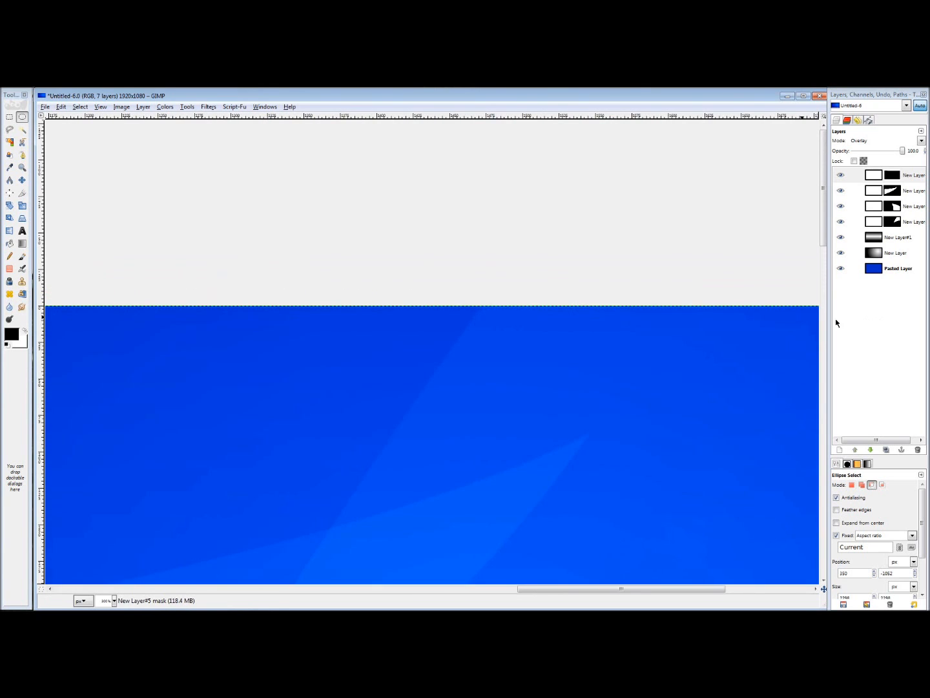
{"action": "scroll", "coordinate": [730, 303], "scroll_direction": "up", "scroll_amount": 8}
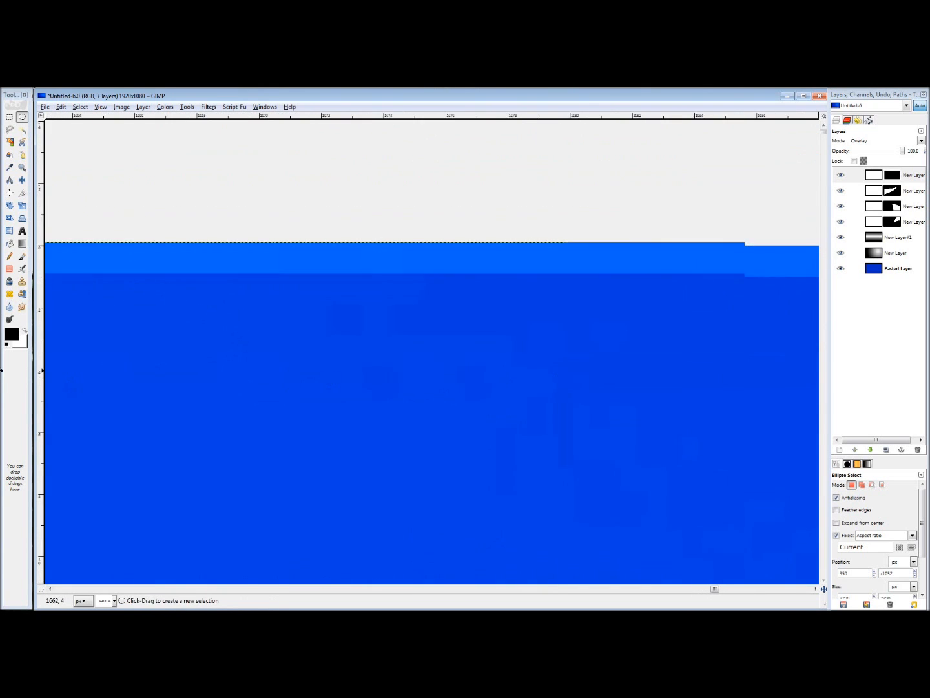
{"action": "scroll", "coordinate": [536, 347], "scroll_direction": "down", "scroll_amount": 8, "text": "ctrl"}
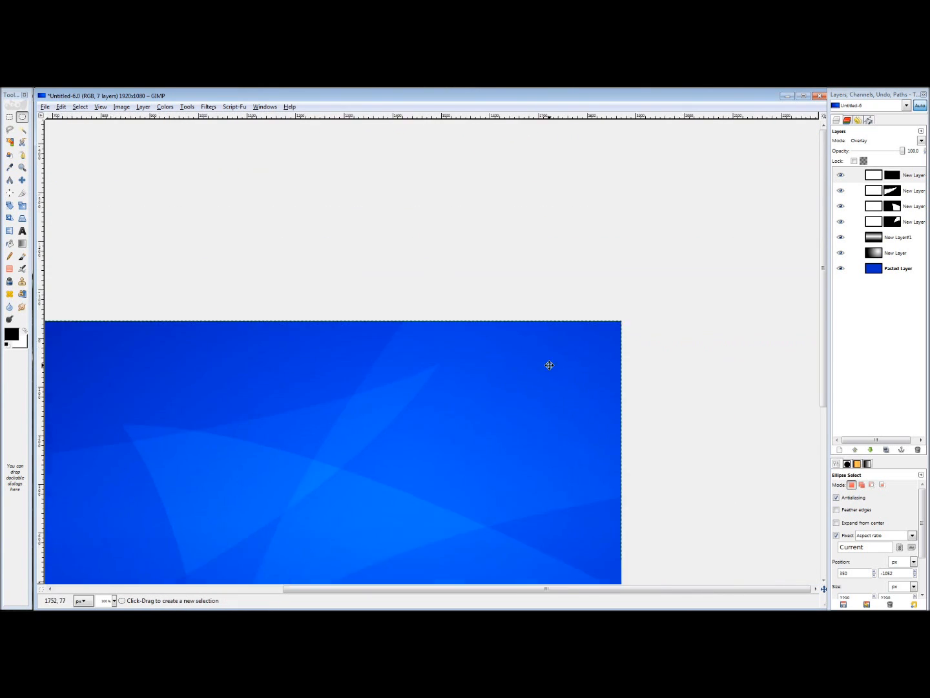
{"action": "scroll", "coordinate": [549, 365], "scroll_direction": "up", "scroll_amount": 10, "text": "ctrl"}
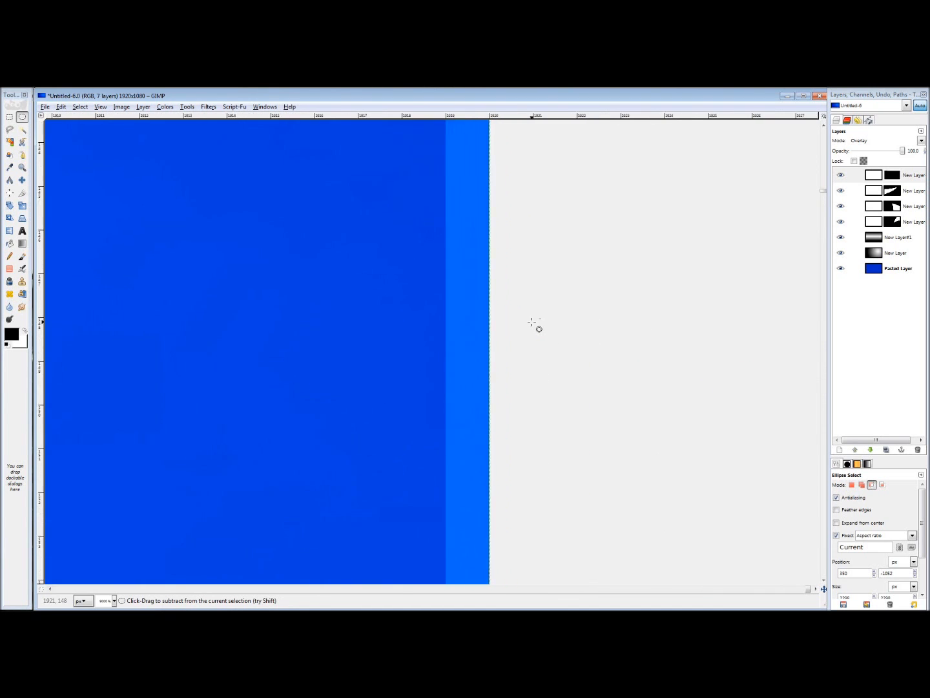
{"action": "scroll", "coordinate": [537, 327], "scroll_direction": "down", "scroll_amount": 10, "text": "ctrl"}
{"action": "scroll", "coordinate": [352, 219], "scroll_direction": "up", "scroll_amount": 4, "text": "ctrl"}
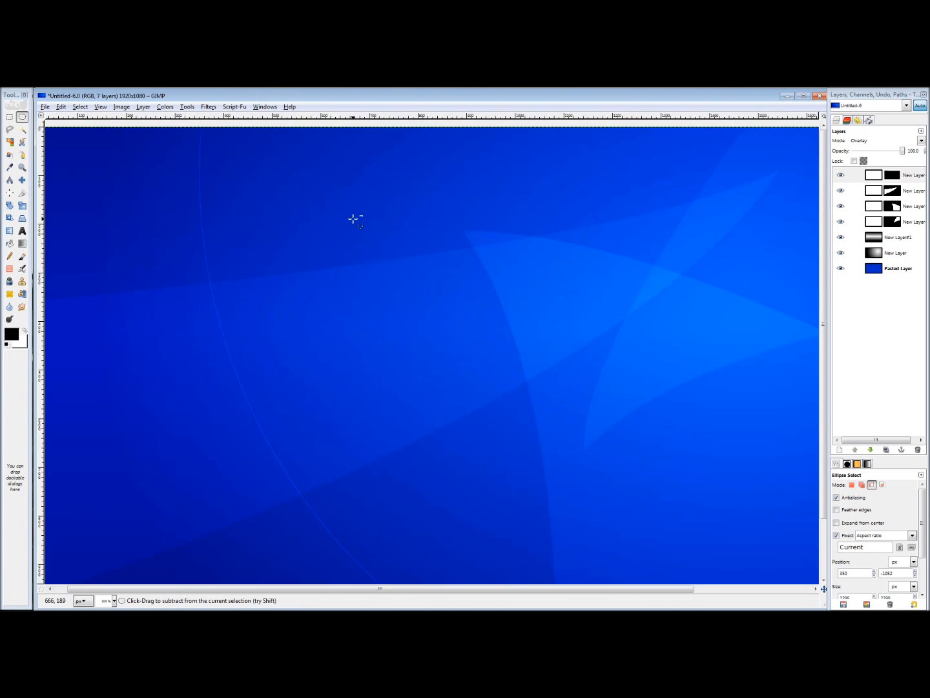
{"action": "scroll", "coordinate": [527, 359], "scroll_direction": "down", "scroll_amount": 1, "text": "ctrl"}
{"action": "scroll", "coordinate": [407, 269], "scroll_direction": "up", "scroll_amount": 8, "text": "ctrl"}
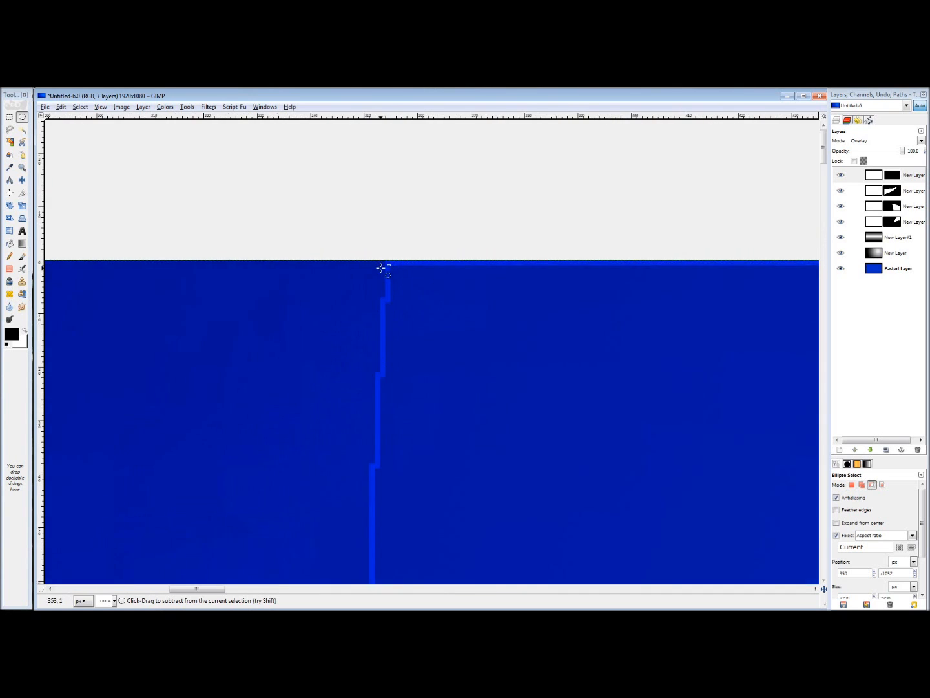
{"action": "scroll", "coordinate": [417, 245], "scroll_direction": "up", "scroll_amount": 2, "text": "ctrl"}
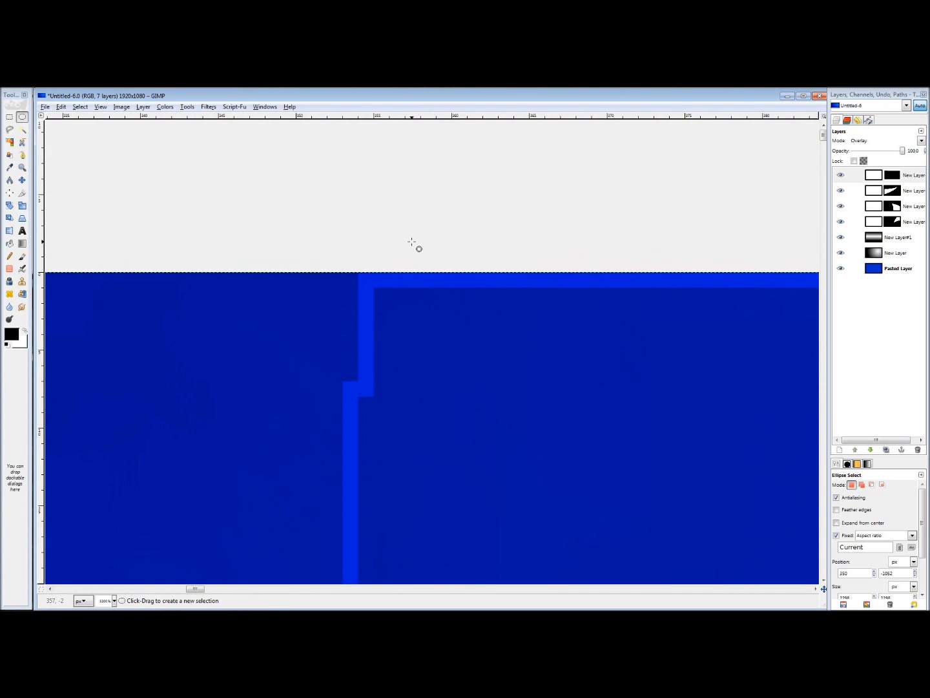
Target the arc layer's mask and start a Free Select outline just right of where the arc meets the canvas's top edge
{"action": "left_click", "coordinate": [890, 176]}
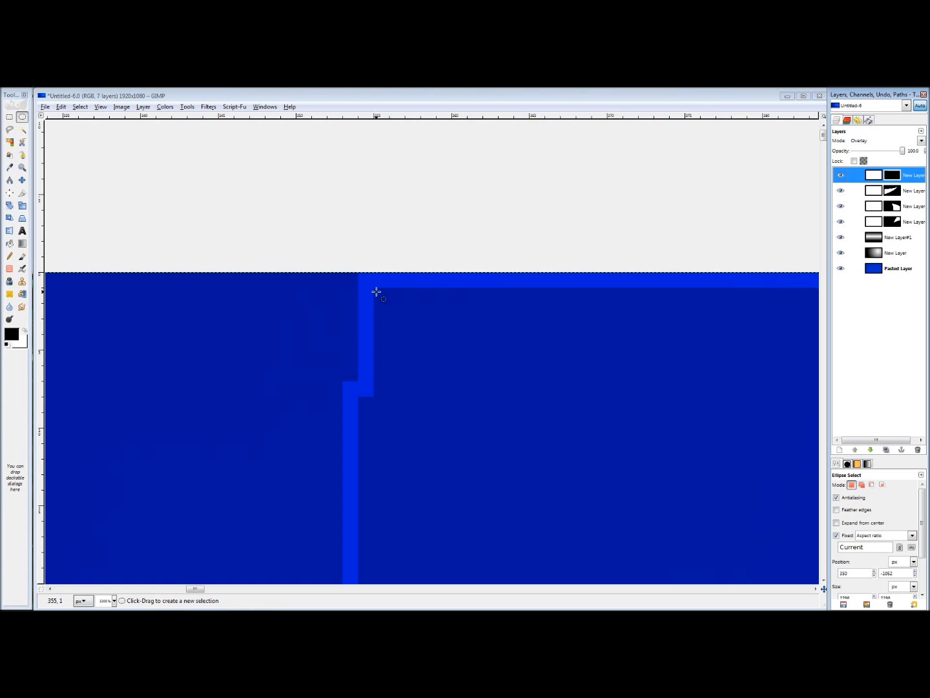
{"action": "left_click", "coordinate": [8, 131]}
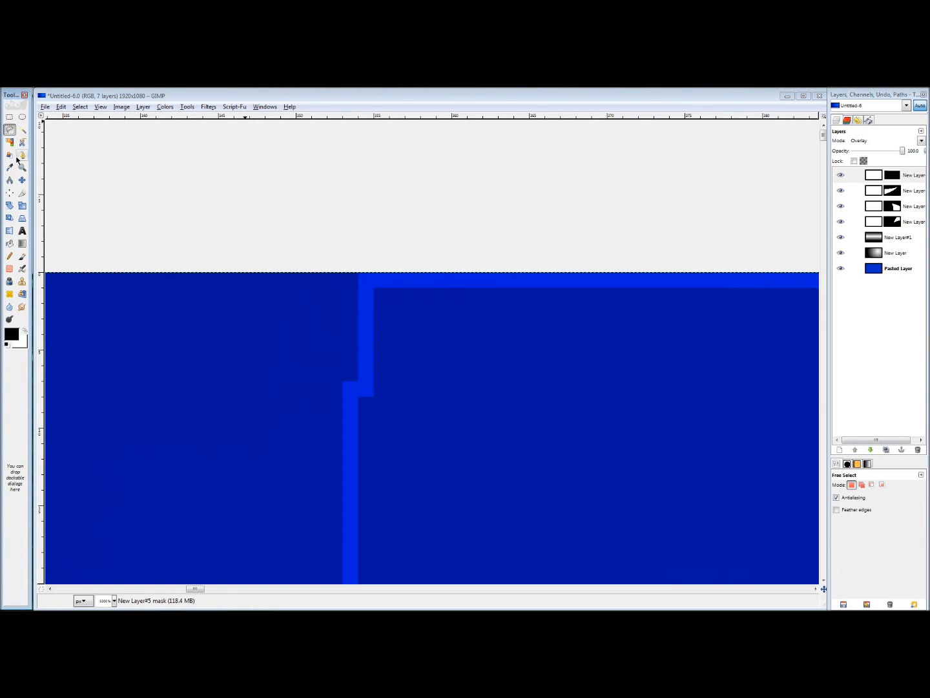
{"action": "left_click", "coordinate": [375, 267]}
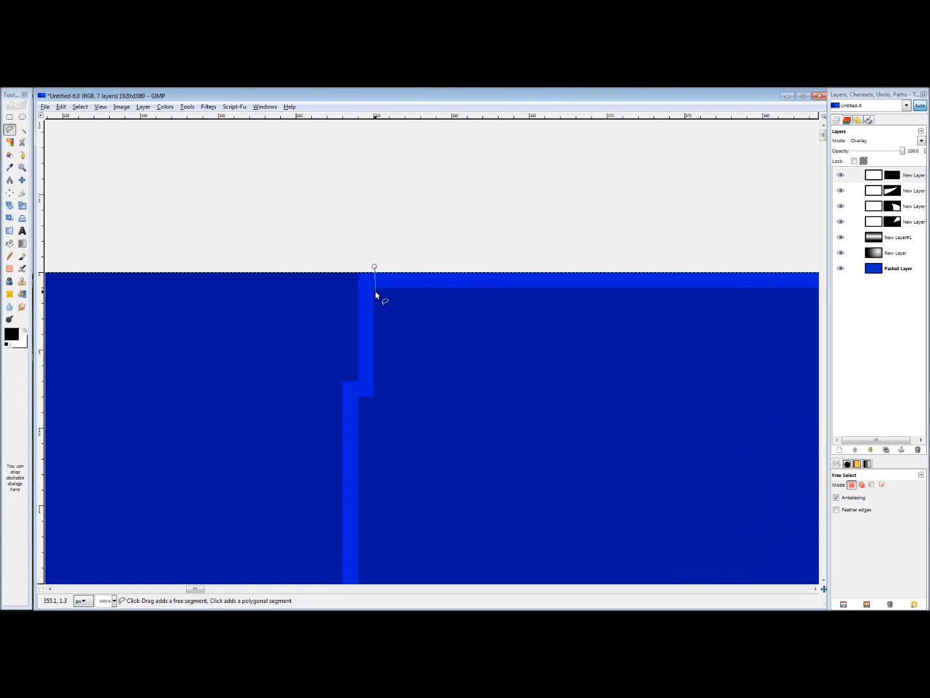
{"action": "left_click", "coordinate": [375, 307]}
{"action": "left_click", "coordinate": [451, 308]}
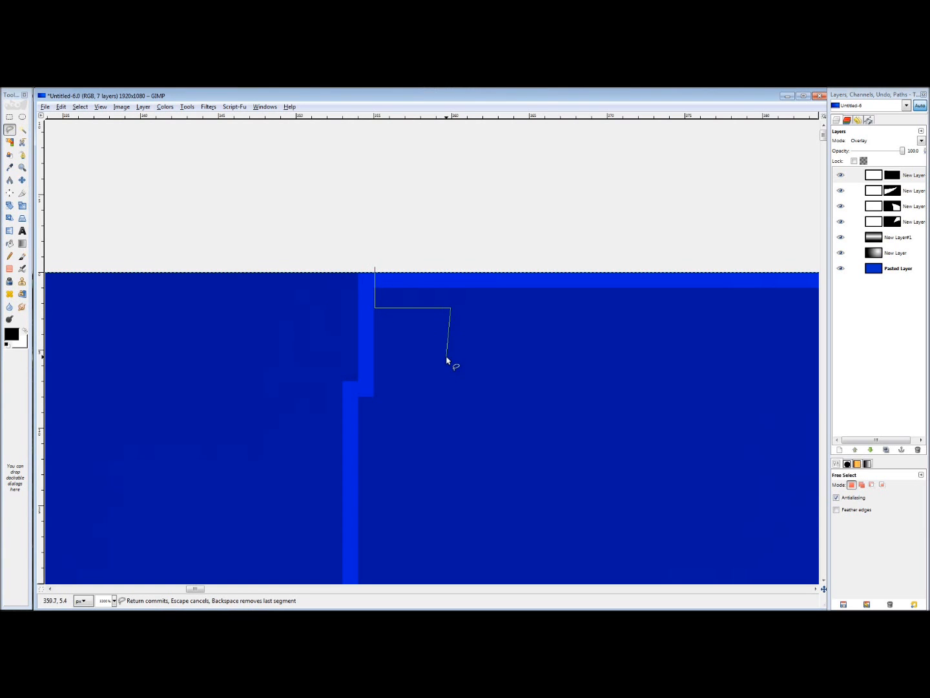
Extend the Free Select outline across the canvas to just inside the arc's lower end at the bottom edge
{"action": "scroll", "coordinate": [530, 412], "scroll_direction": "down", "scroll_amount": 10}
{"action": "scroll", "coordinate": [530, 411], "scroll_direction": "up", "scroll_amount": 7}
{"action": "scroll", "coordinate": [336, 289], "scroll_direction": "down", "scroll_amount": 9}
{"action": "scroll", "coordinate": [520, 443], "scroll_direction": "down", "scroll_amount": 1}
{"action": "left_click_drag", "start_coordinate": [521, 443], "coordinate": [213, 180]}
{"action": "left_click_drag", "start_coordinate": [466, 373], "coordinate": [280, 193]}
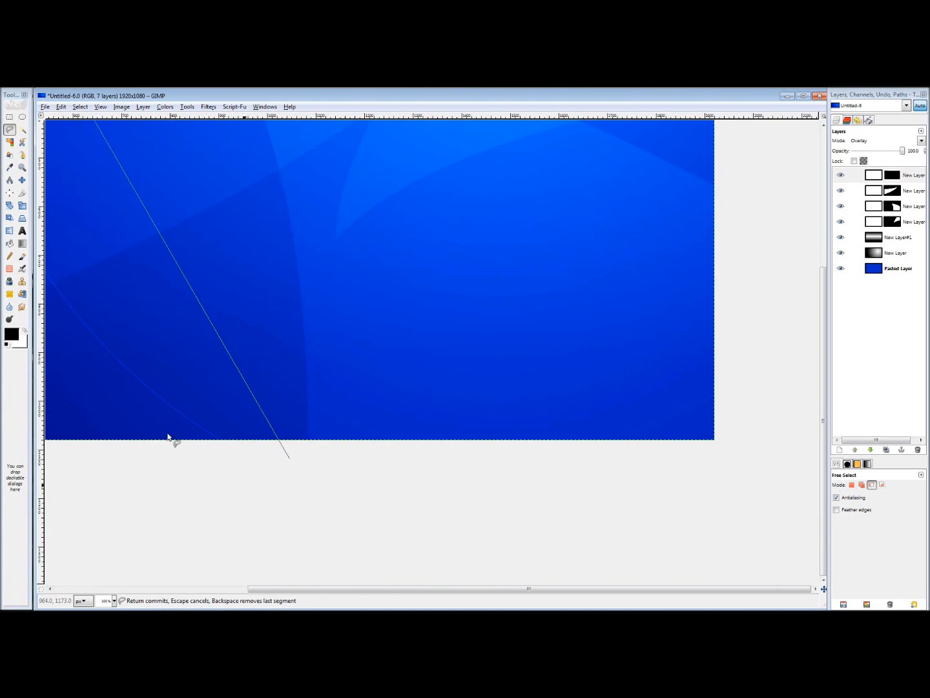
{"action": "scroll", "coordinate": [216, 422], "scroll_direction": "up", "scroll_amount": 10}
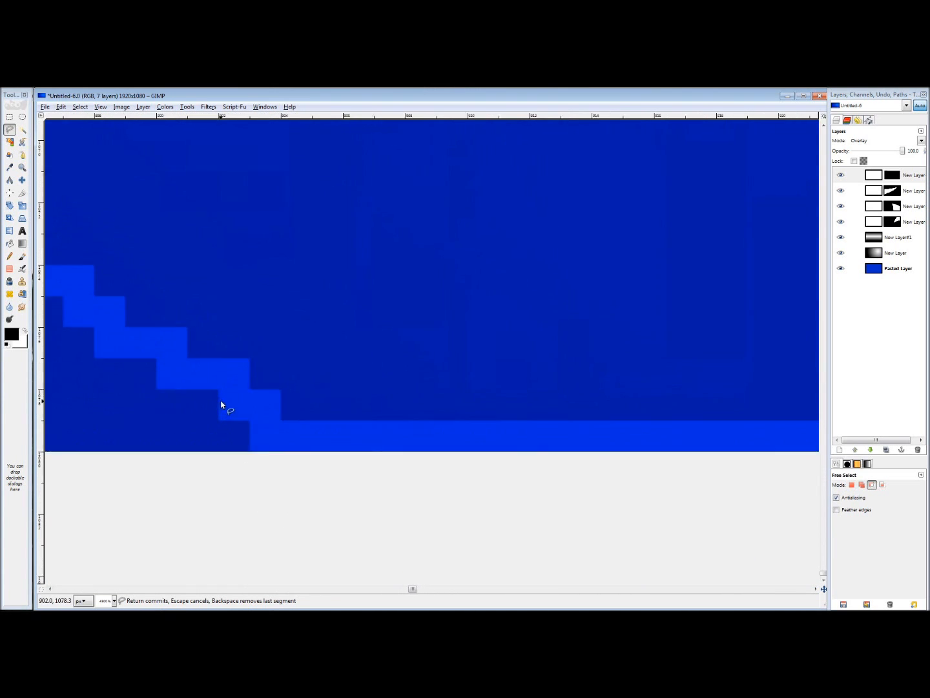
{"action": "scroll", "coordinate": [221, 404], "scroll_direction": "up", "scroll_amount": 1}
{"action": "left_click", "coordinate": [315, 376]}
{"action": "left_click", "coordinate": [308, 426]}
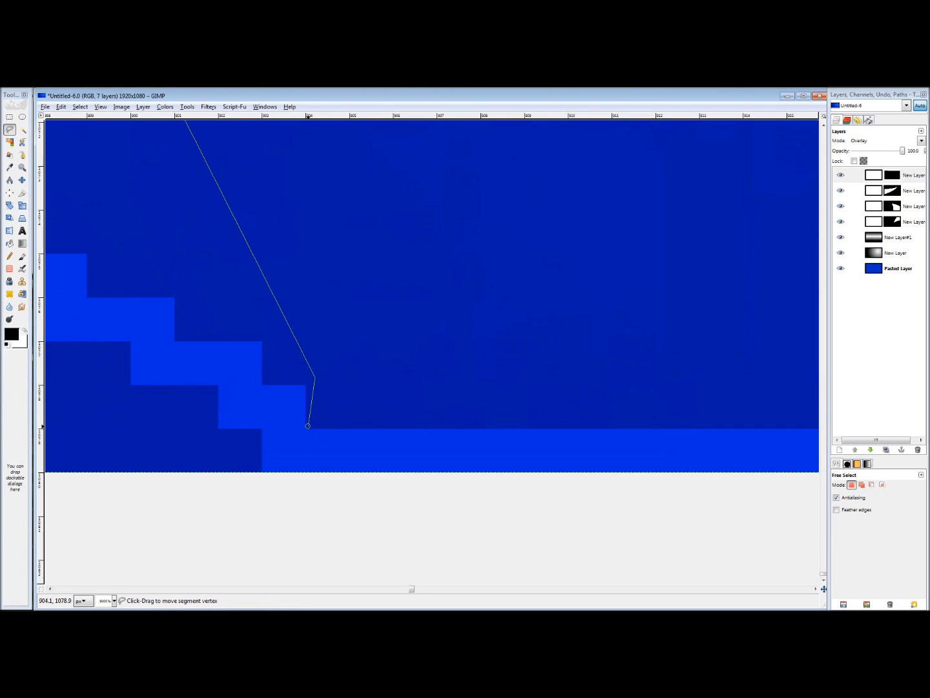
Route the Free Select outline outside the canvas around its right and upper sides and close it at the starting point
{"action": "scroll", "coordinate": [223, 482], "scroll_direction": "down", "scroll_amount": 8}
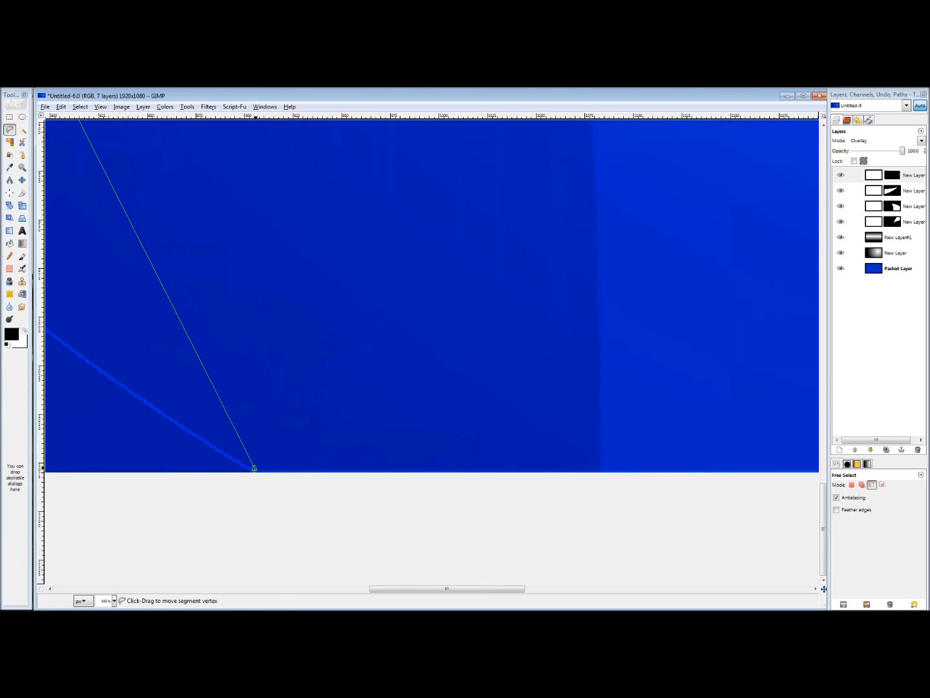
{"action": "scroll", "coordinate": [259, 470], "scroll_direction": "down", "scroll_amount": 5}
{"action": "left_click", "coordinate": [781, 493]}
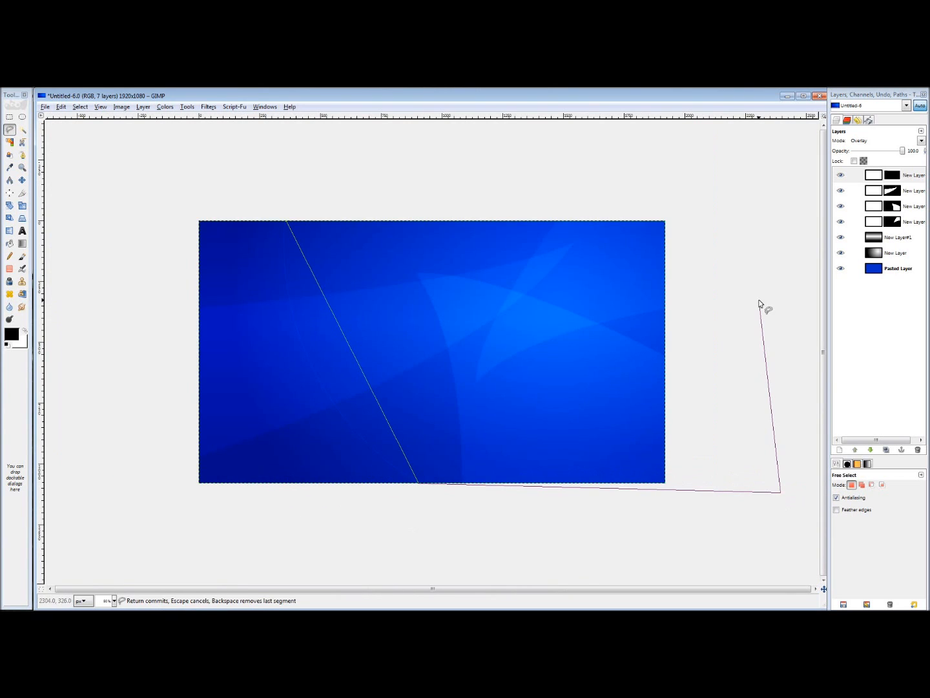
{"action": "left_click", "coordinate": [750, 224]}
{"action": "left_click", "coordinate": [643, 202]}
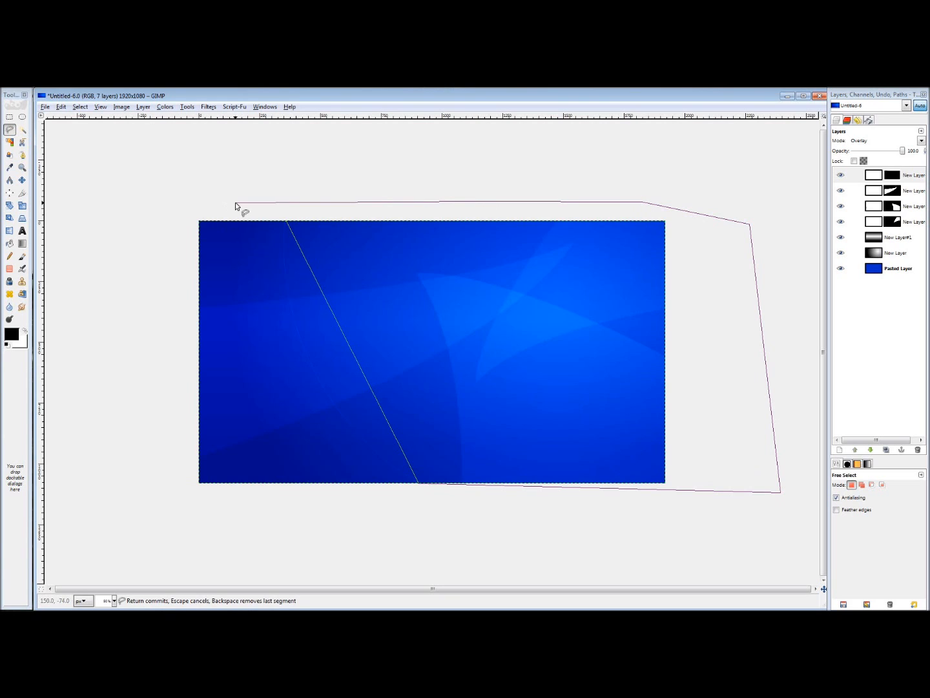
{"action": "left_click", "coordinate": [285, 214]}
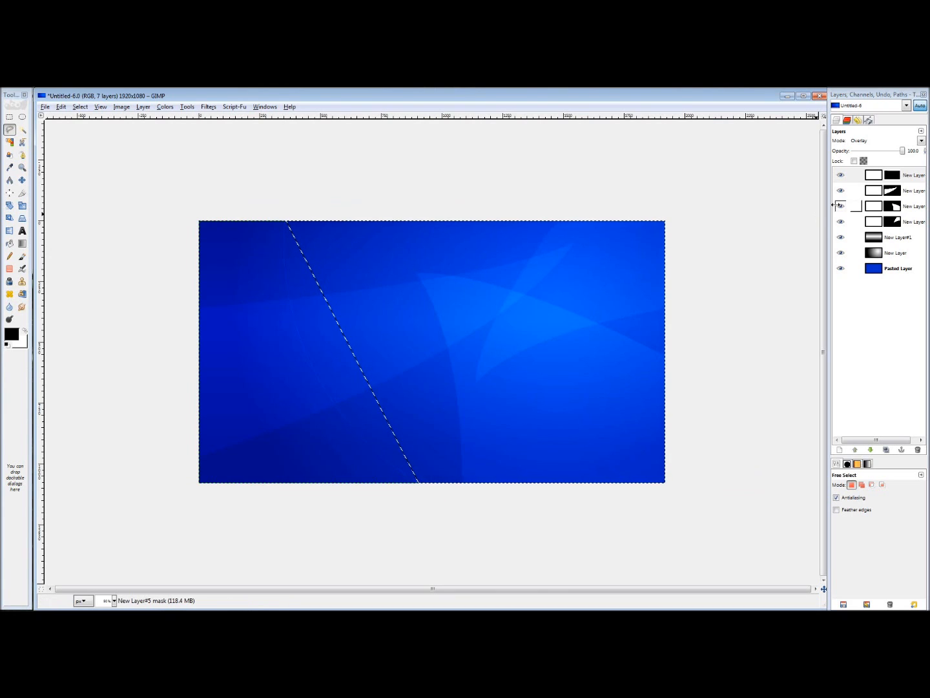
Fill the selected area of the arc layer's mask with black using Bucket Fill, and deselect everything
{"action": "left_click", "coordinate": [10, 244]}
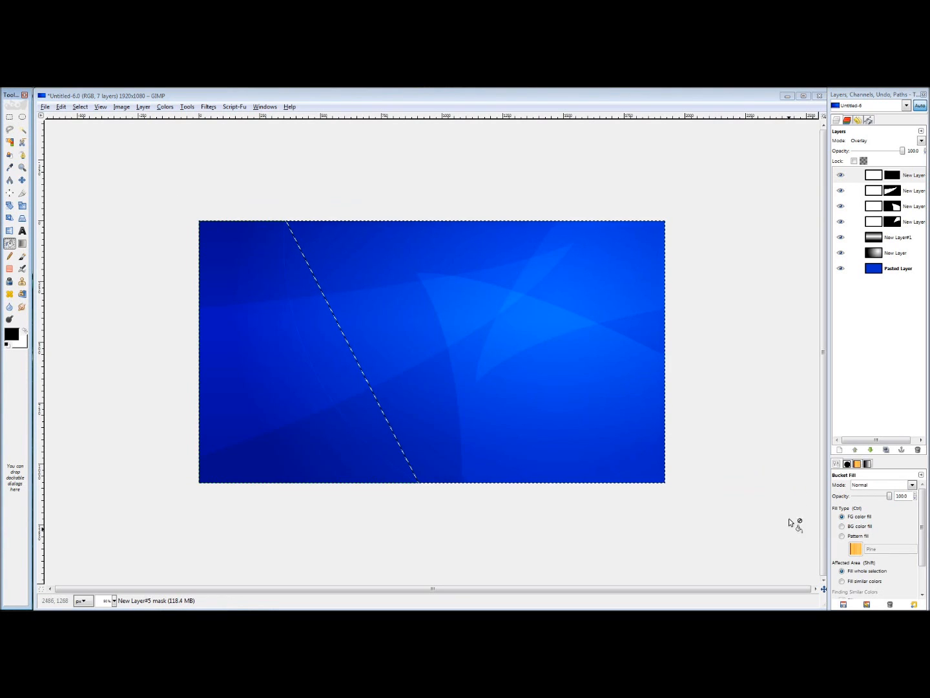
{"action": "left_click", "coordinate": [493, 307]}
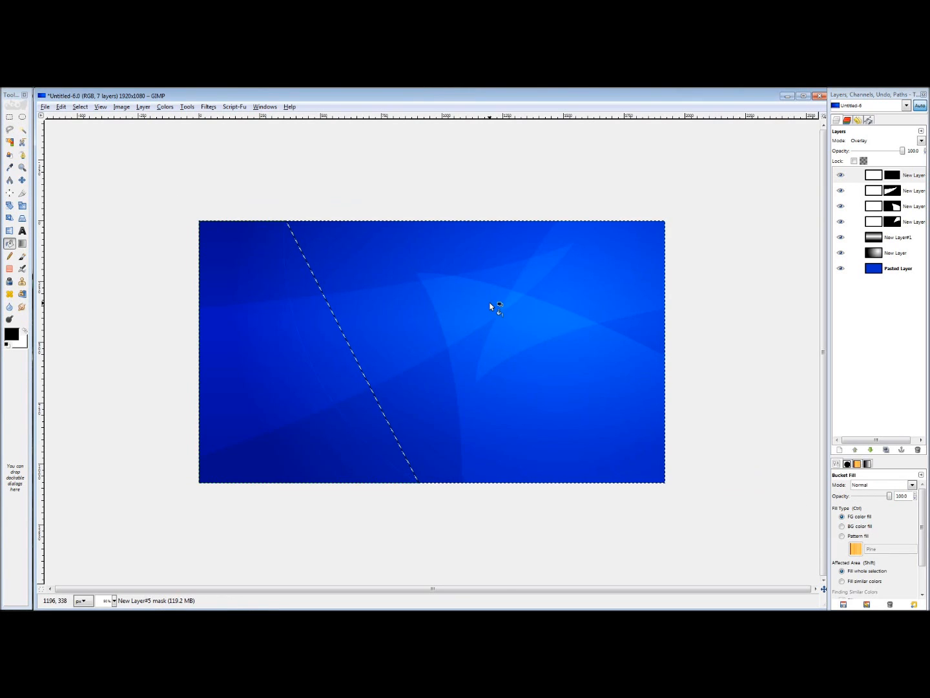
{"action": "key", "text": "ctrl+shift+a"}
Examine the arc's upper end and the canvas's top edge up close for leftover border pixels
{"action": "scroll", "coordinate": [277, 220], "scroll_direction": "up", "scroll_amount": 2}
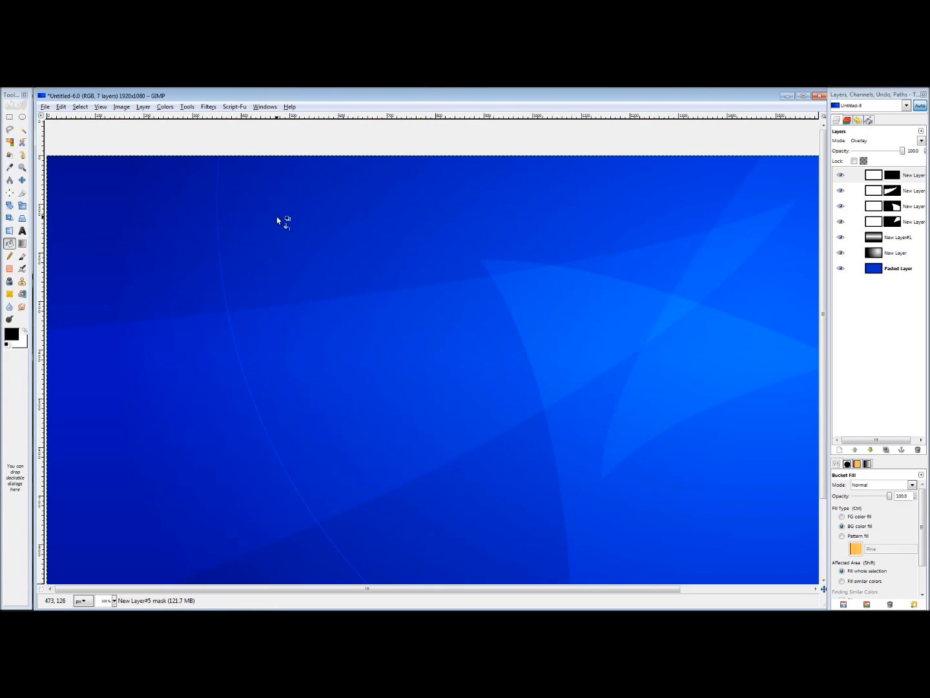
{"action": "scroll", "coordinate": [218, 153], "scroll_direction": "up", "scroll_amount": 5}
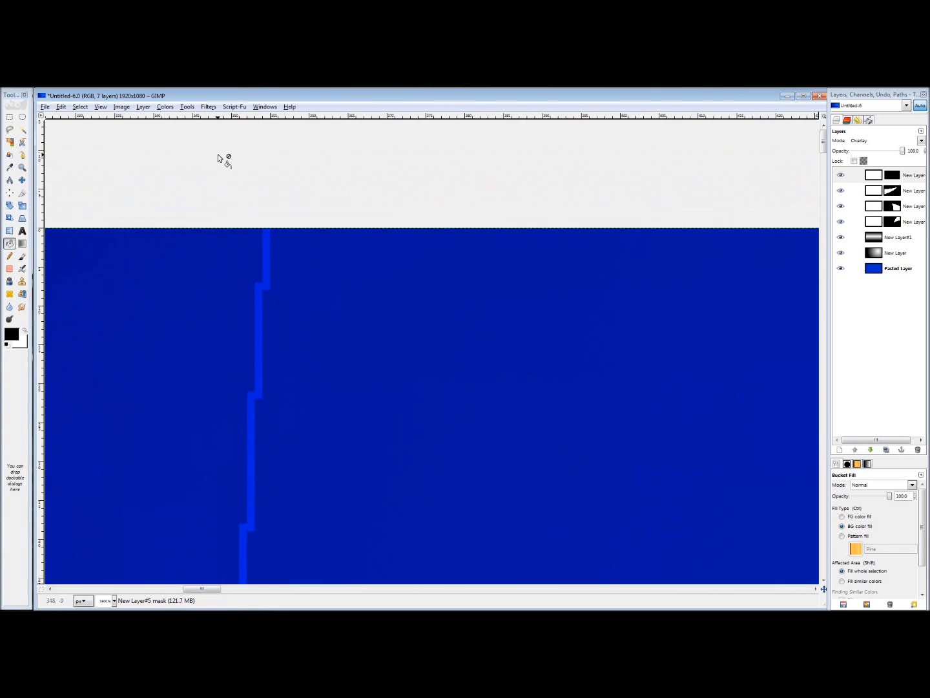
{"action": "scroll", "coordinate": [307, 260], "scroll_direction": "up", "scroll_amount": 5}
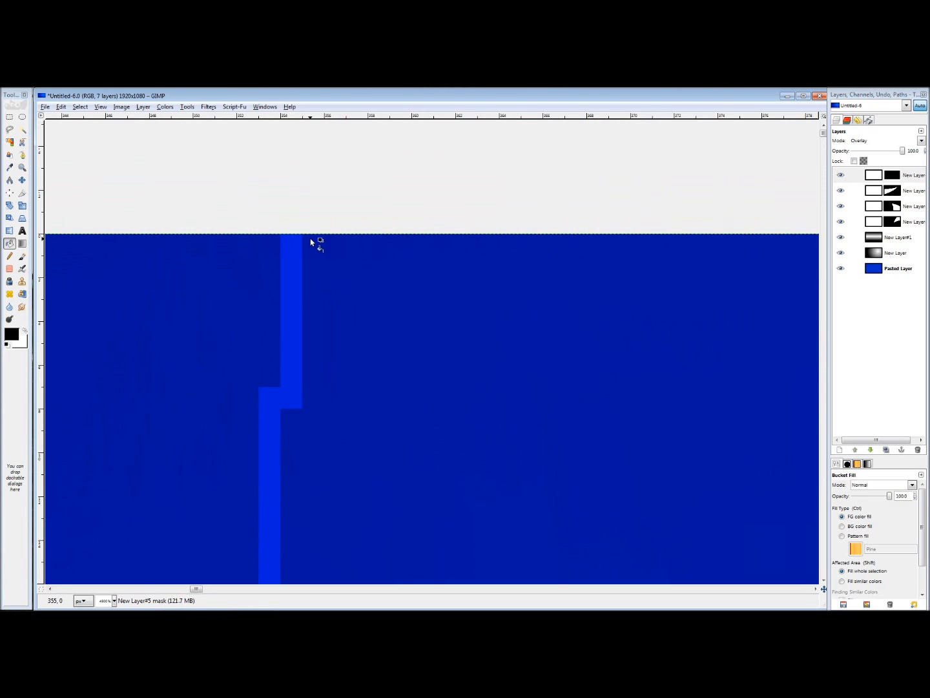
{"action": "scroll", "coordinate": [313, 297], "scroll_direction": "down", "scroll_amount": 2}
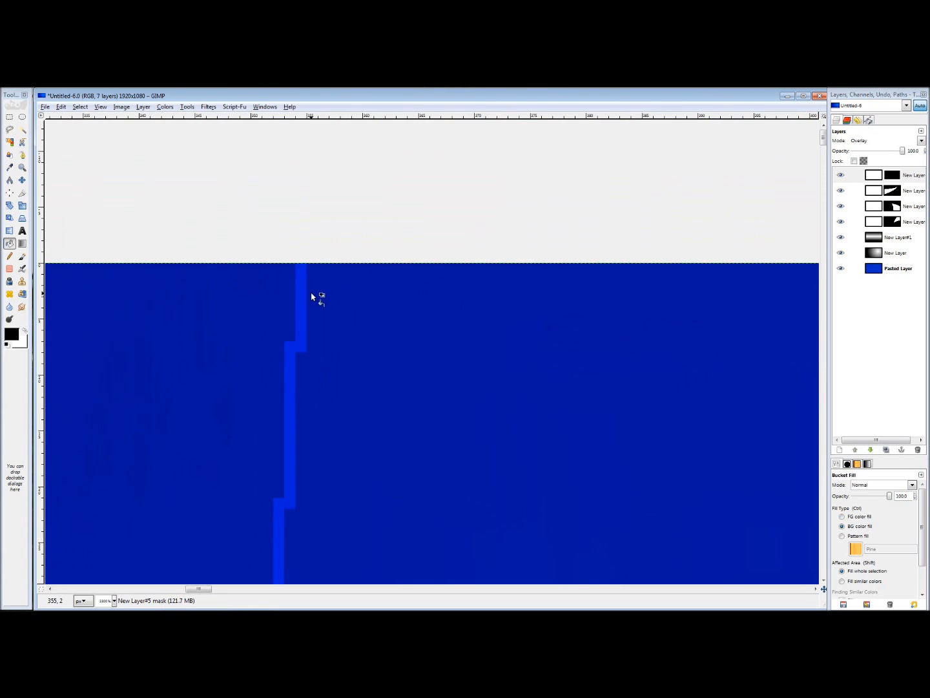
{"action": "key", "text": "z"}
{"action": "left_click", "coordinate": [60, 107]}
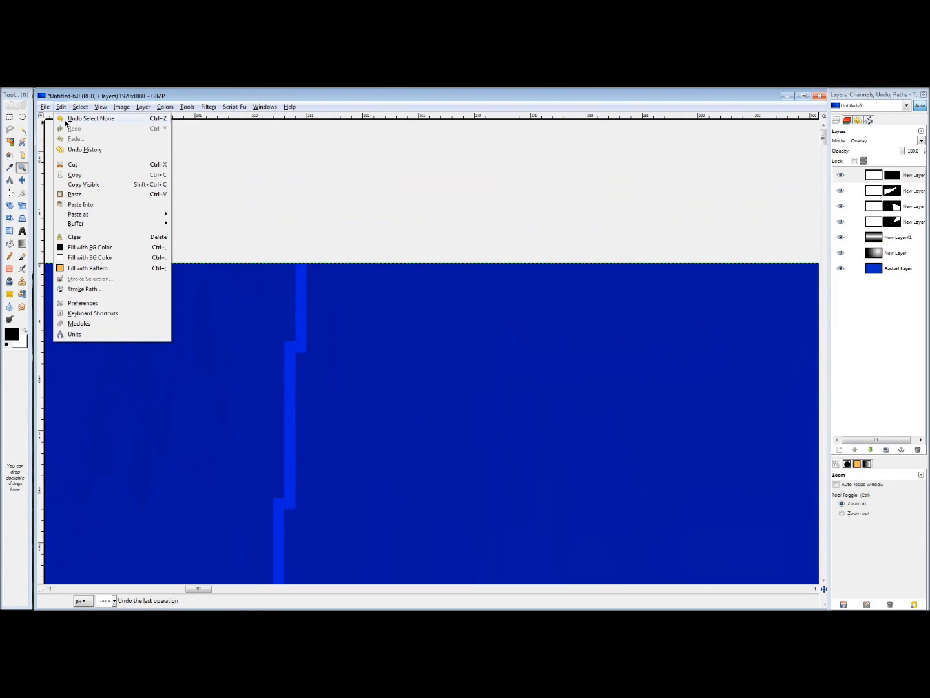
{"action": "left_click", "coordinate": [339, 220]}
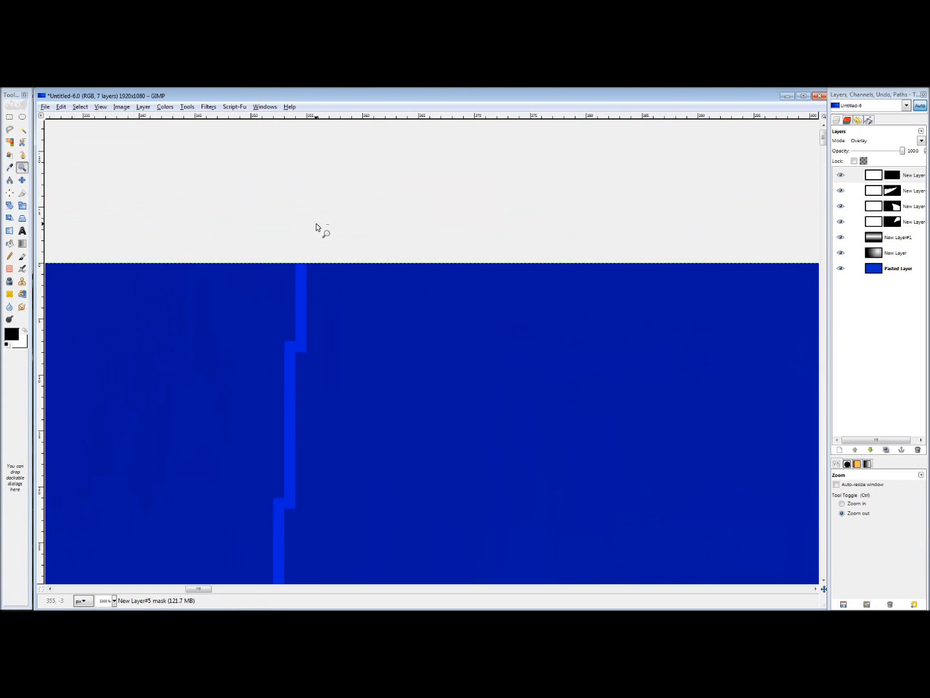
{"action": "key", "text": "shift+ctrl+j"}
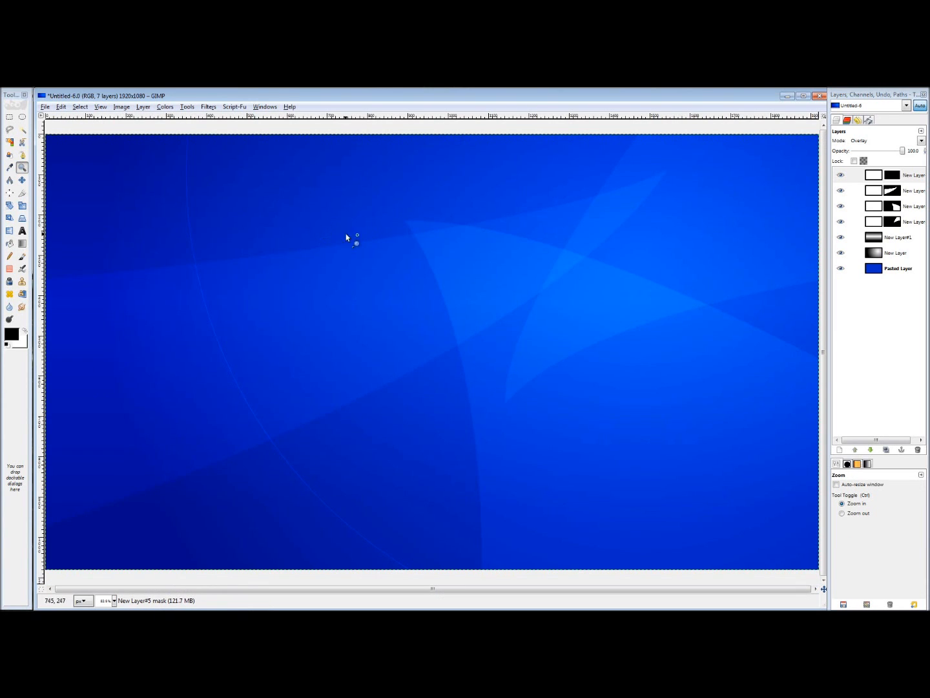
Add a new 1920 × 1080 layer filled with the background color above the arc layer and set its mode to Overlay
{"action": "right_click", "coordinate": [905, 175]}
{"action": "left_click", "coordinate": [842, 193]}
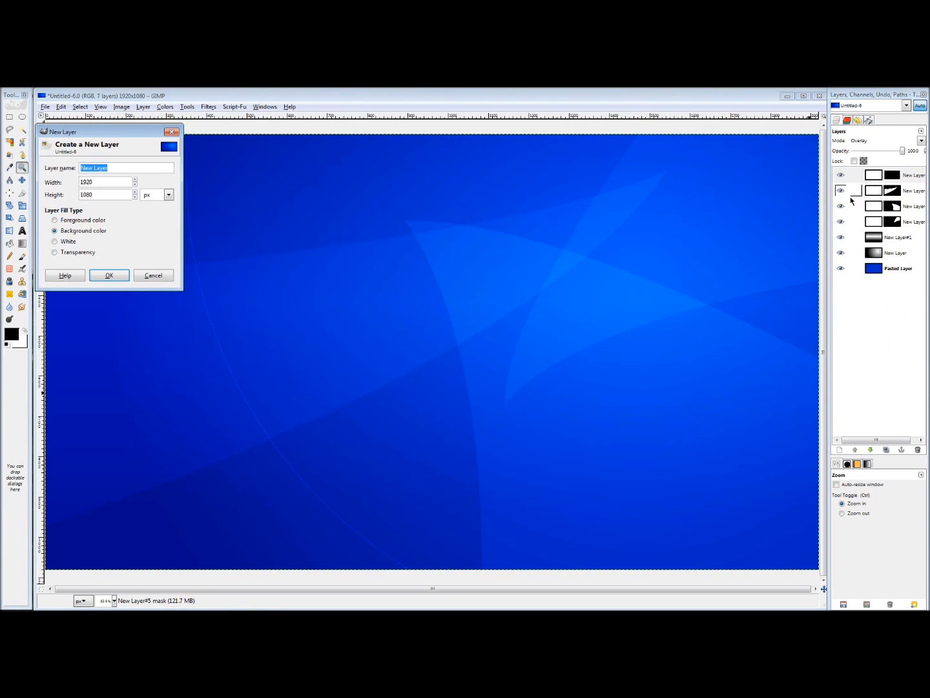
{"action": "left_click", "coordinate": [109, 276]}
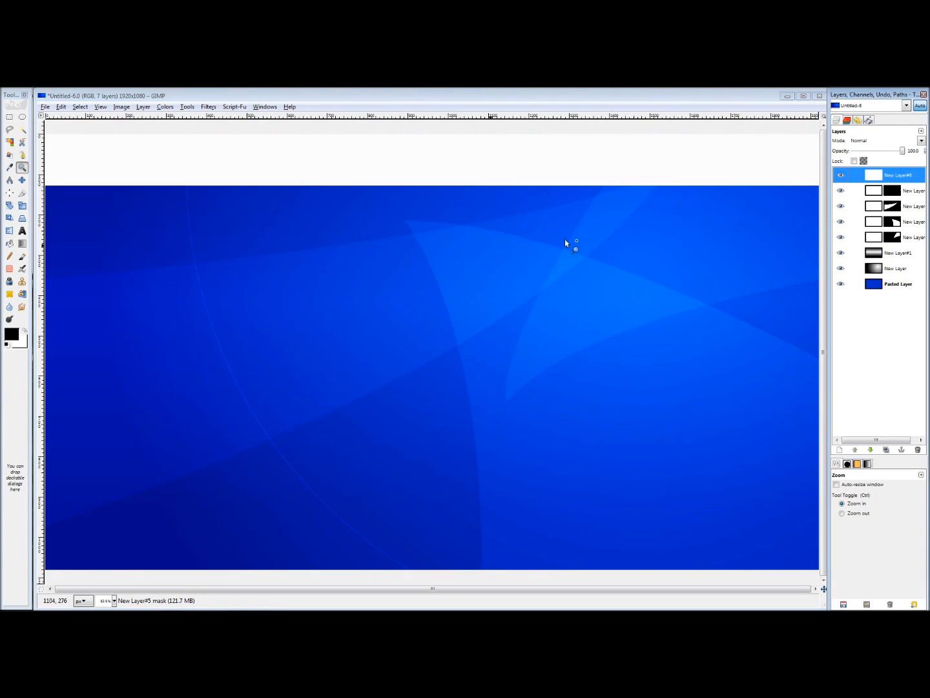
{"action": "left_click", "coordinate": [886, 142]}
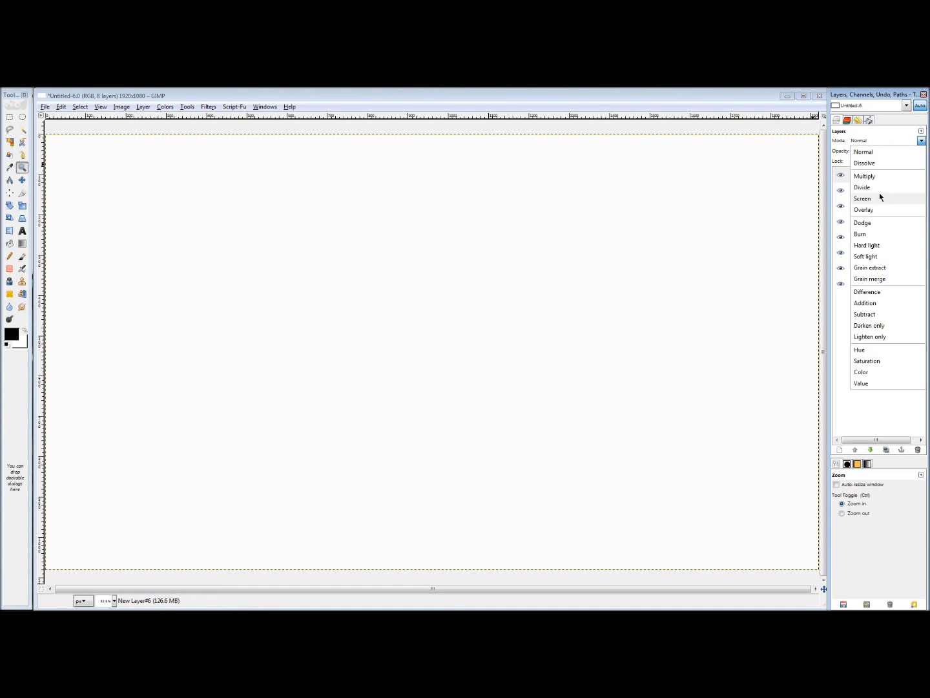
{"action": "left_click", "coordinate": [876, 214]}
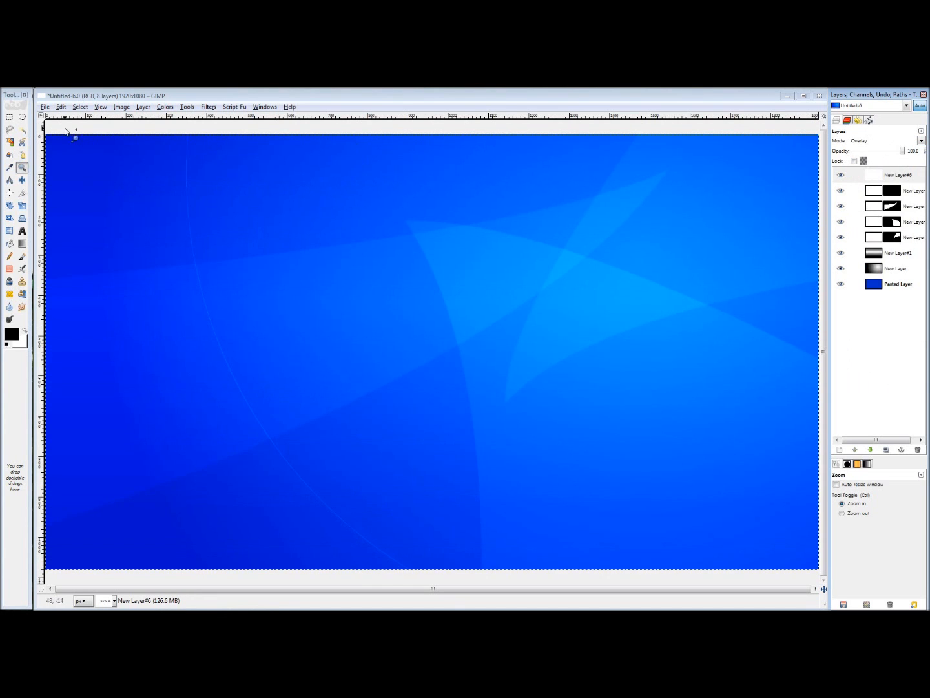
Select a circle about 2600 px wide with Ellipse Select at position 230, -100, its edge curving across the canvas's left part
{"action": "left_click", "coordinate": [22, 118]}
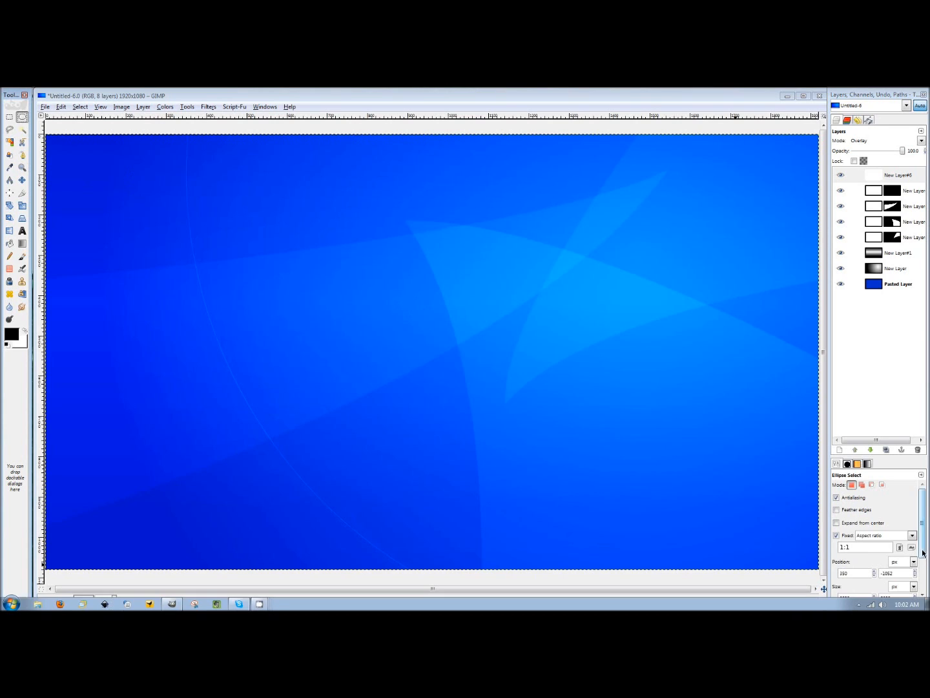
{"action": "key", "text": "minus"}
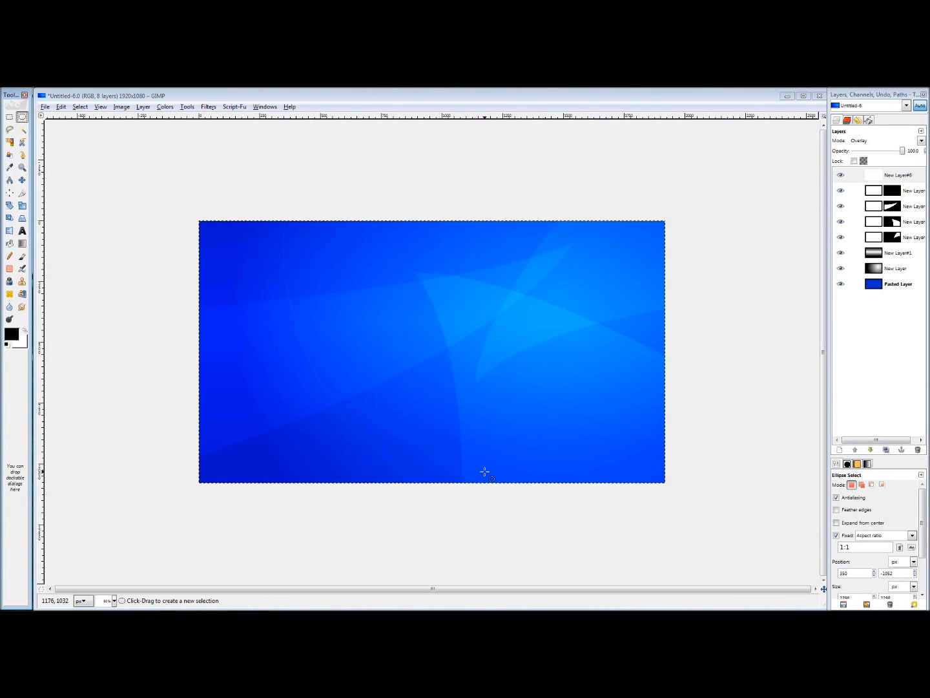
{"action": "left_click_drag", "start_coordinate": [563, 554], "coordinate": [116, 245]}
{"action": "left_click_drag", "start_coordinate": [294, 301], "coordinate": [313, 526]}
{"action": "left_click_drag", "start_coordinate": [530, 357], "coordinate": [717, 167]}
{"action": "left_click_drag", "start_coordinate": [217, 398], "coordinate": [374, 446]}
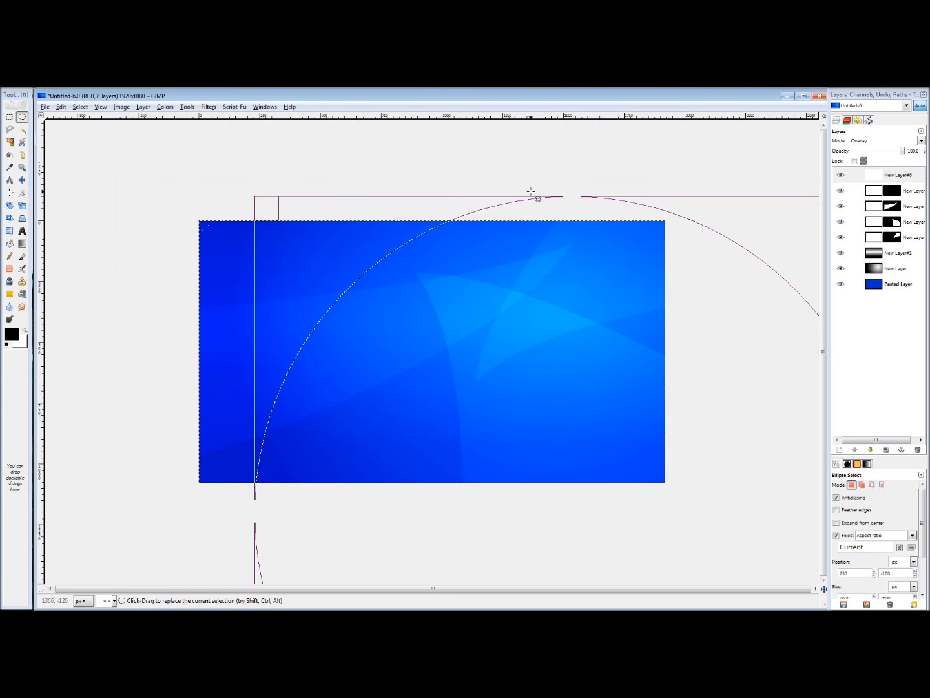
Save the circle selection as a path and reduce the selection to a 1-pixel border
{"action": "left_click", "coordinate": [869, 121]}
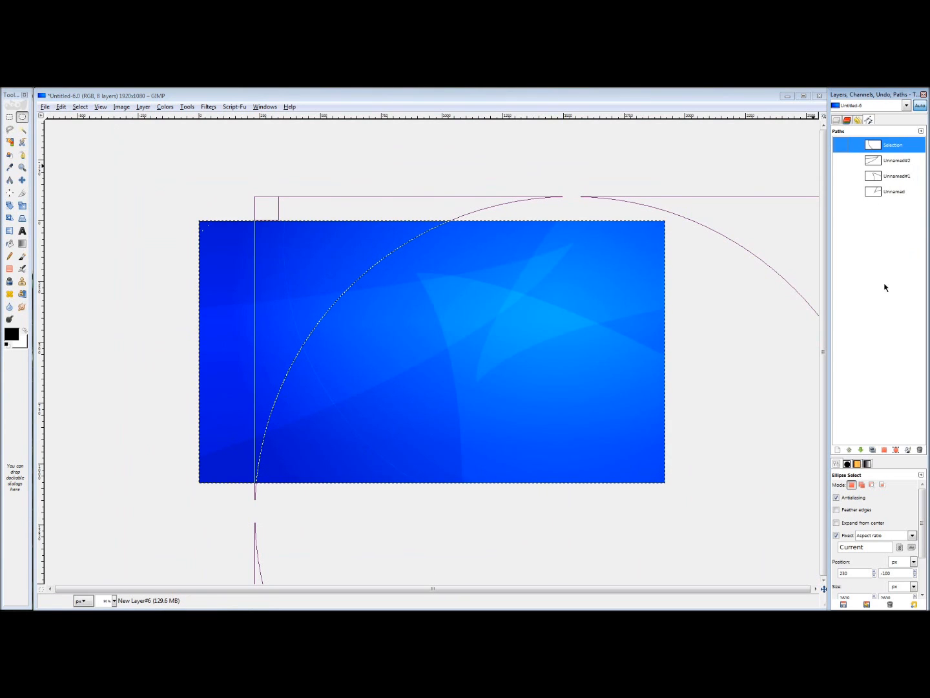
{"action": "left_click", "coordinate": [896, 451]}
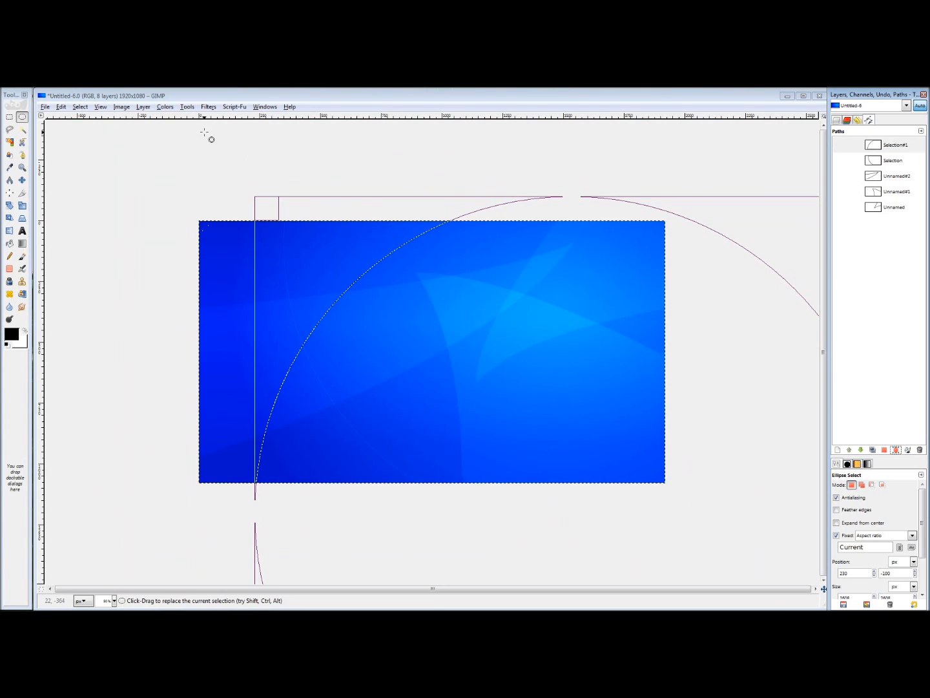
{"action": "left_click", "coordinate": [837, 120]}
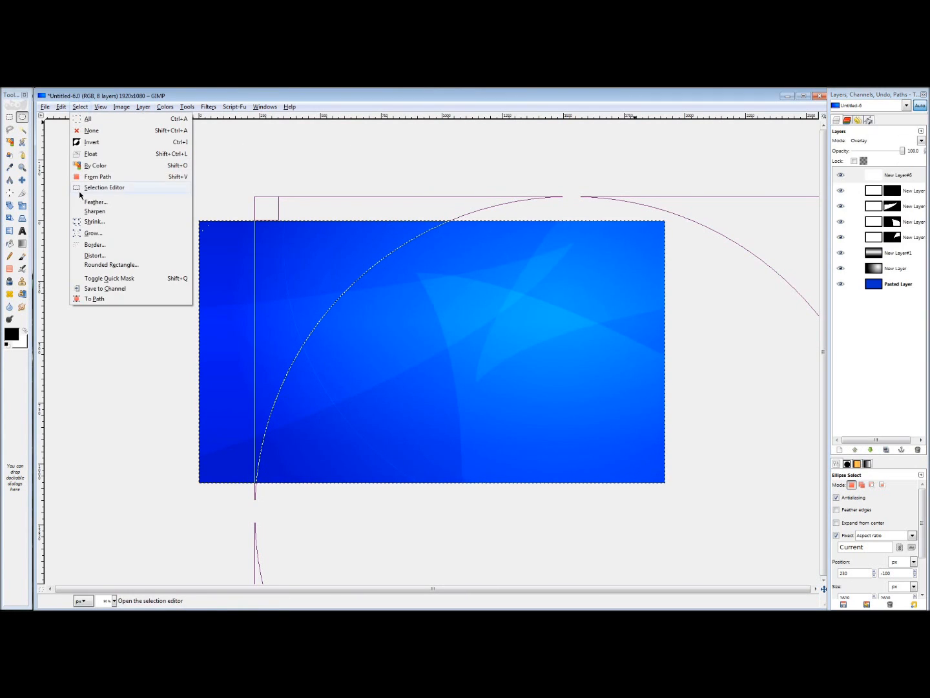
{"action": "left_click", "coordinate": [90, 245]}
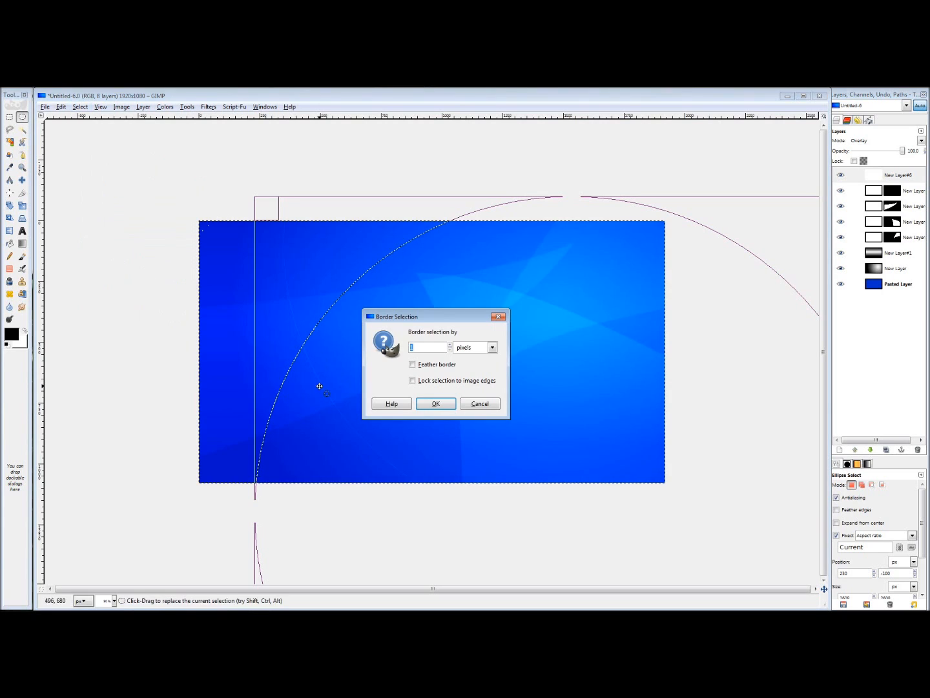
{"action": "left_click", "coordinate": [436, 405]}
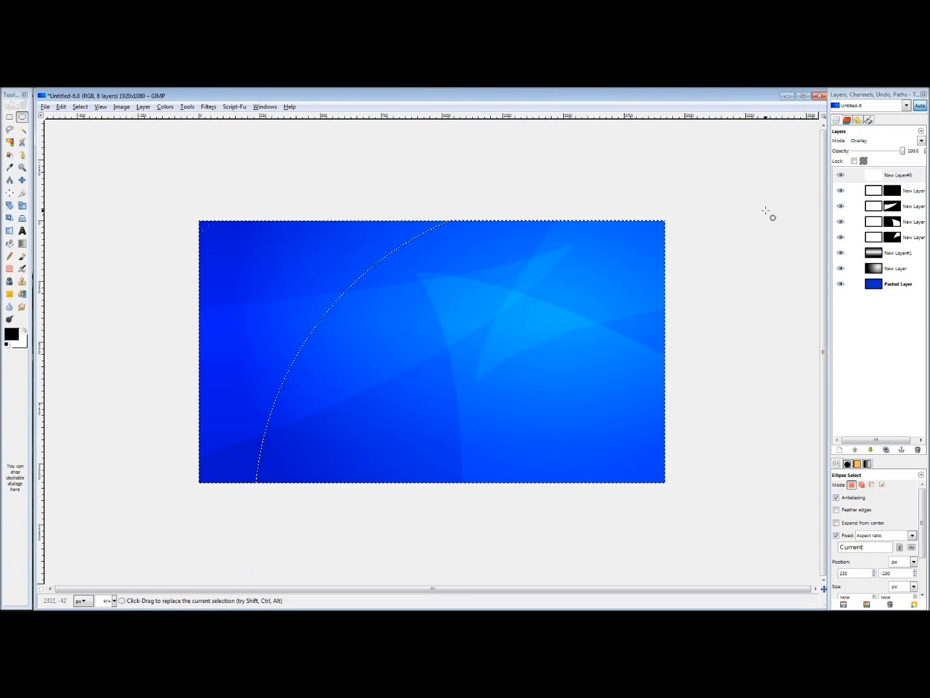
Add a layer mask initialized from the border selection to the new overlay layer, and deselect everything
{"action": "right_click", "coordinate": [895, 176]}
{"action": "left_click", "coordinate": [824, 303]}
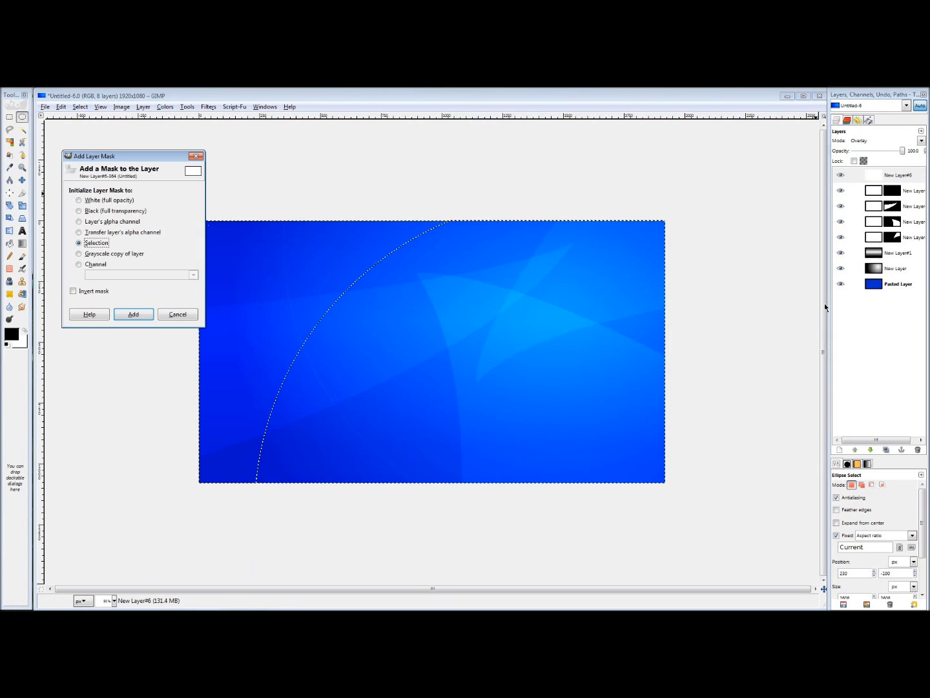
{"action": "left_click", "coordinate": [130, 315]}
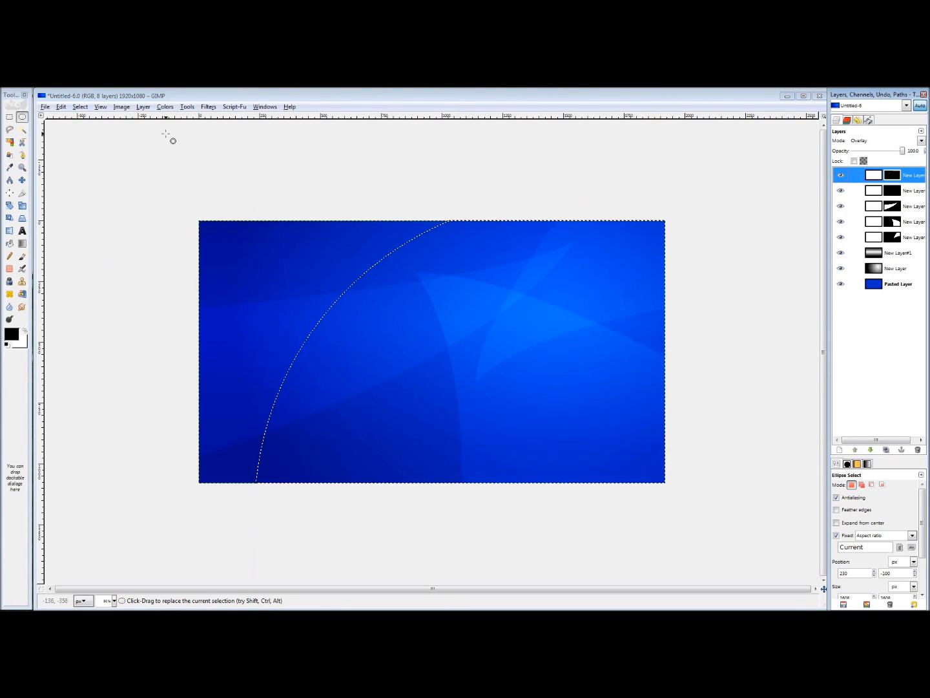
{"action": "left_click", "coordinate": [80, 107]}
{"action": "left_click", "coordinate": [90, 130]}
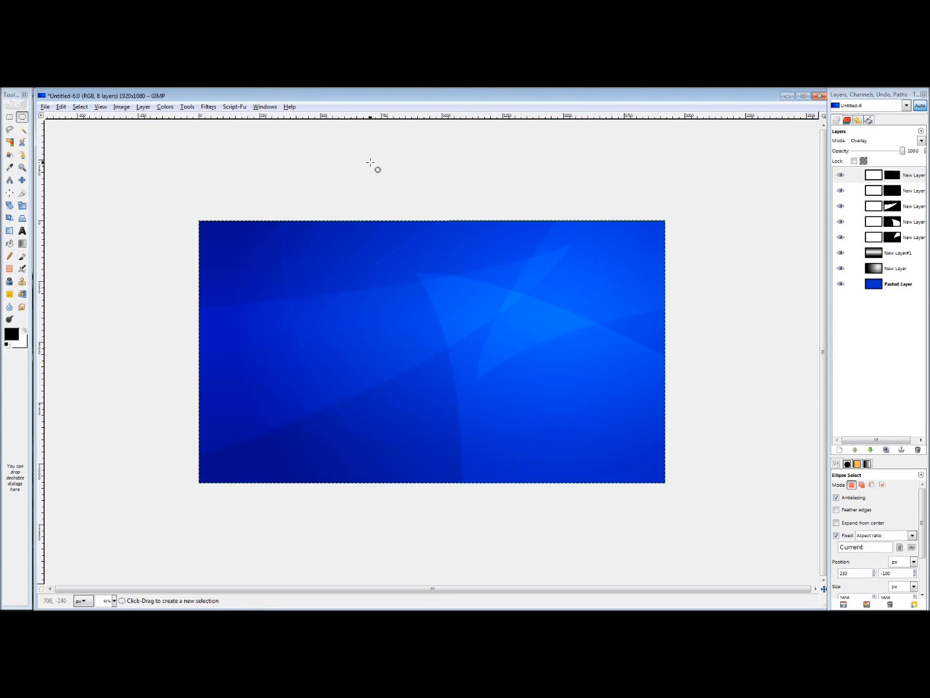
Start a Free Select outline just above the canvas where the new arc meets the top edge, running down past the arc's end
{"action": "scroll", "coordinate": [470, 208], "scroll_direction": "up", "scroll_amount": 3}
{"action": "scroll", "coordinate": [407, 261], "scroll_direction": "up", "scroll_amount": 8}
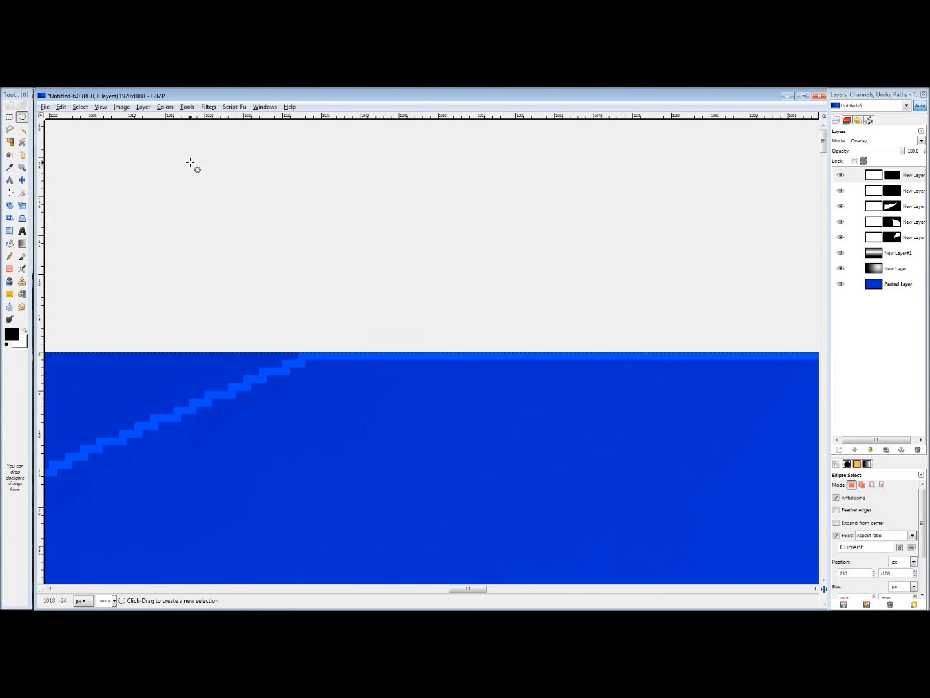
{"action": "left_click", "coordinate": [8, 129]}
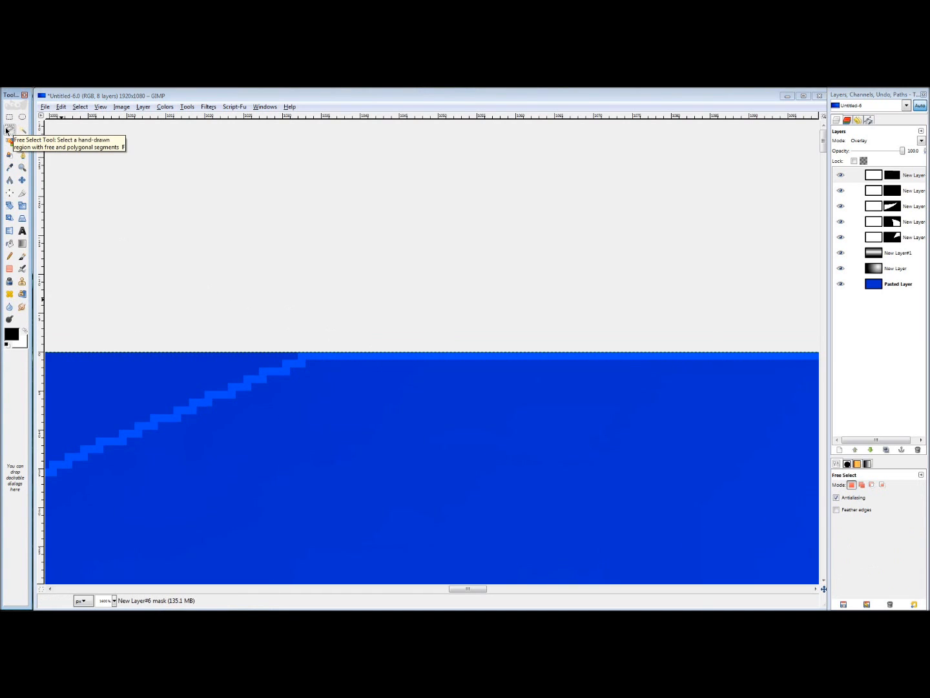
{"action": "scroll", "coordinate": [288, 363], "scroll_direction": "up", "scroll_amount": 2}
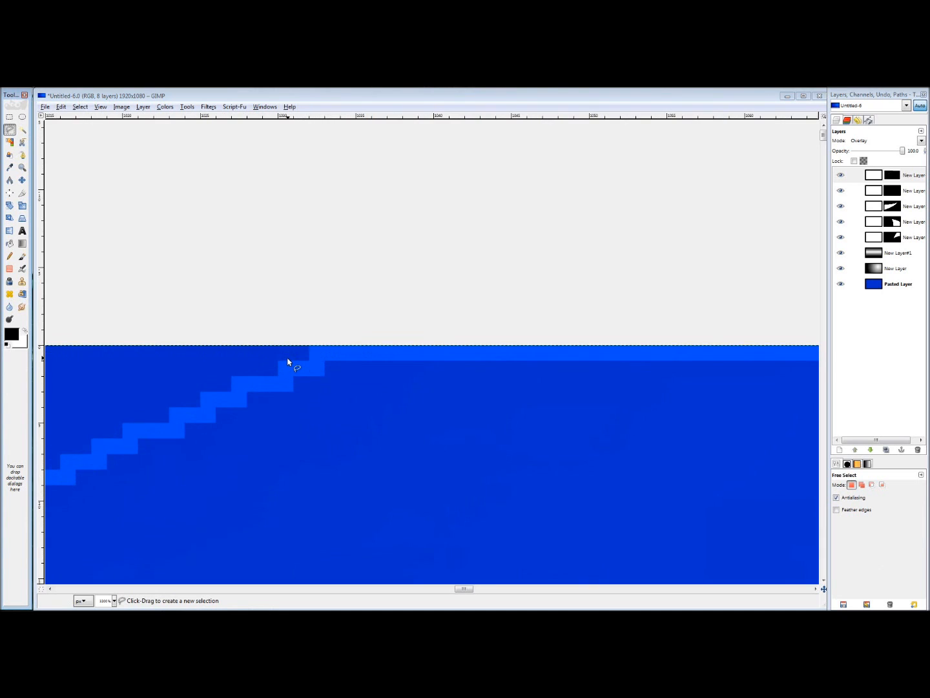
{"action": "left_click", "coordinate": [363, 321]}
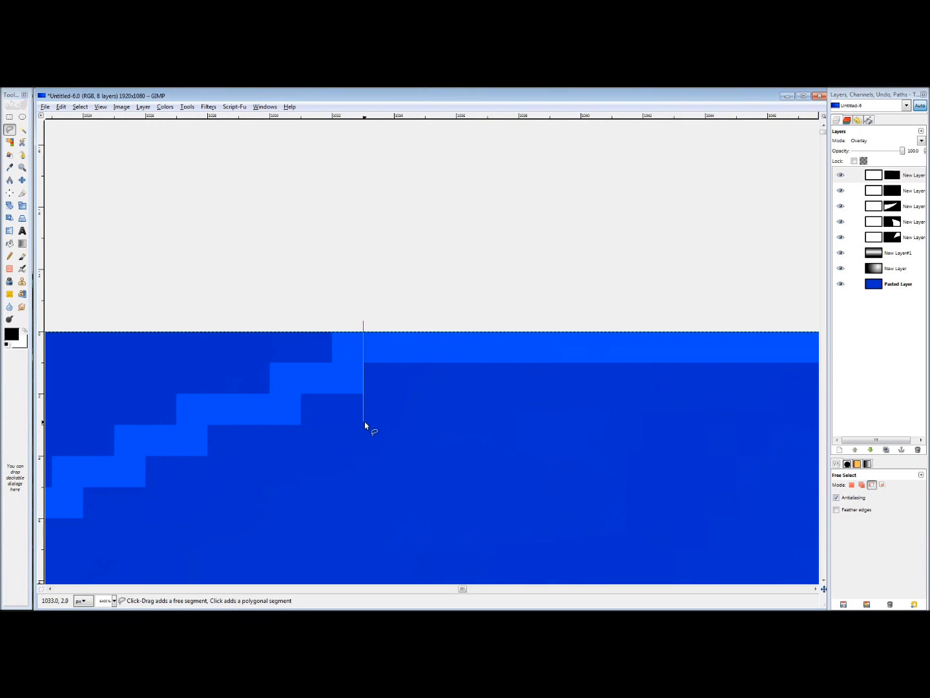
{"action": "scroll", "coordinate": [364, 422], "scroll_direction": "down", "scroll_amount": 4}
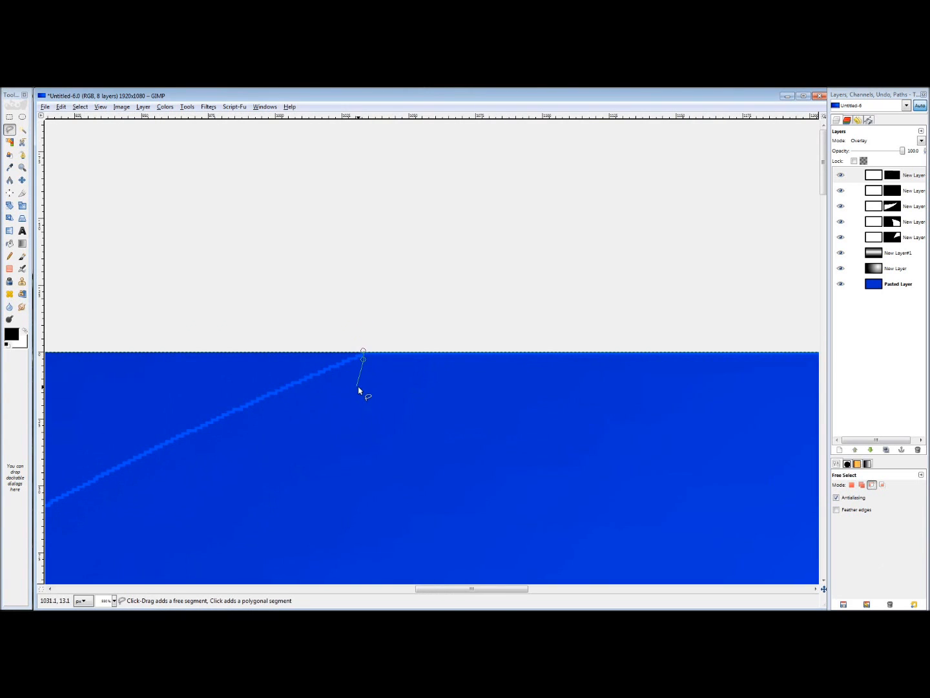
Extend the Free Select outline down across the canvas, right of the arc, to where the new arc meets the bottom edge
{"action": "scroll", "coordinate": [355, 446], "scroll_direction": "down", "scroll_amount": 3}
{"action": "left_click_drag", "start_coordinate": [363, 426], "coordinate": [437, 382]}
{"action": "scroll", "coordinate": [313, 424], "scroll_direction": "up", "scroll_amount": 2}
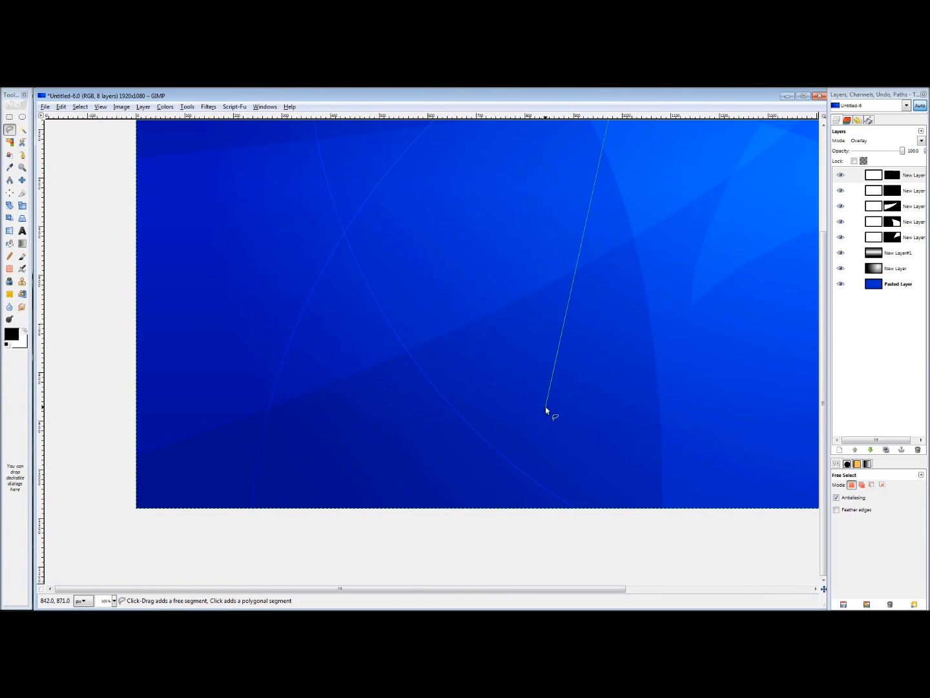
{"action": "left_click_drag", "start_coordinate": [544, 406], "coordinate": [349, 388]}
{"action": "scroll", "coordinate": [401, 375], "scroll_direction": "down", "scroll_amount": 2}
{"action": "left_click", "coordinate": [392, 374]}
{"action": "left_click", "coordinate": [290, 447]}
{"action": "left_click_drag", "start_coordinate": [291, 447], "coordinate": [387, 376]}
{"action": "scroll", "coordinate": [387, 376], "scroll_direction": "up", "scroll_amount": 2}
{"action": "scroll", "coordinate": [320, 406], "scroll_direction": "up", "scroll_amount": 1}
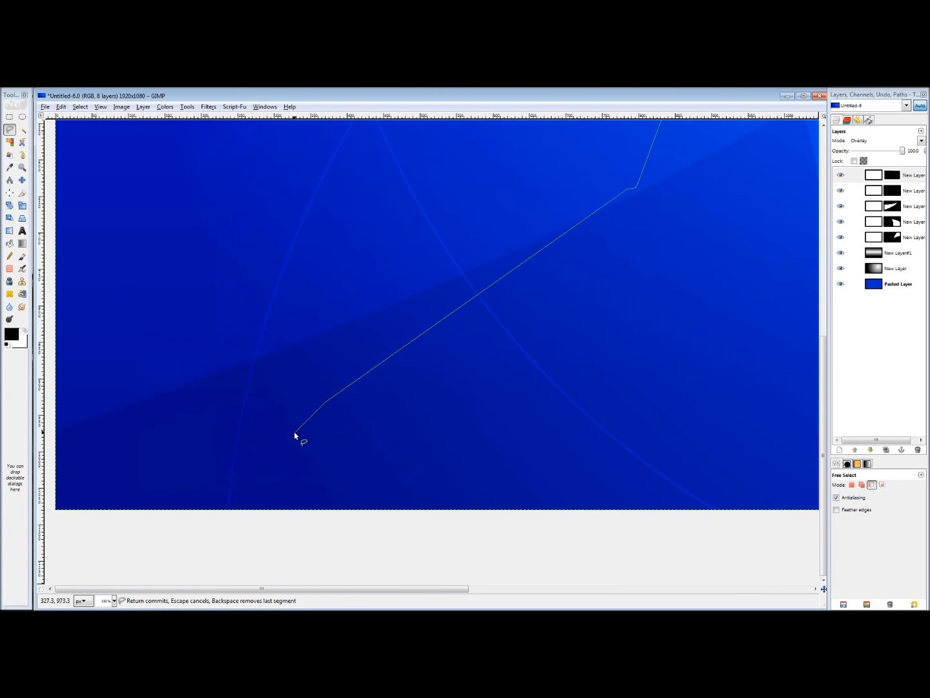
{"action": "scroll", "coordinate": [295, 432], "scroll_direction": "up", "scroll_amount": 6}
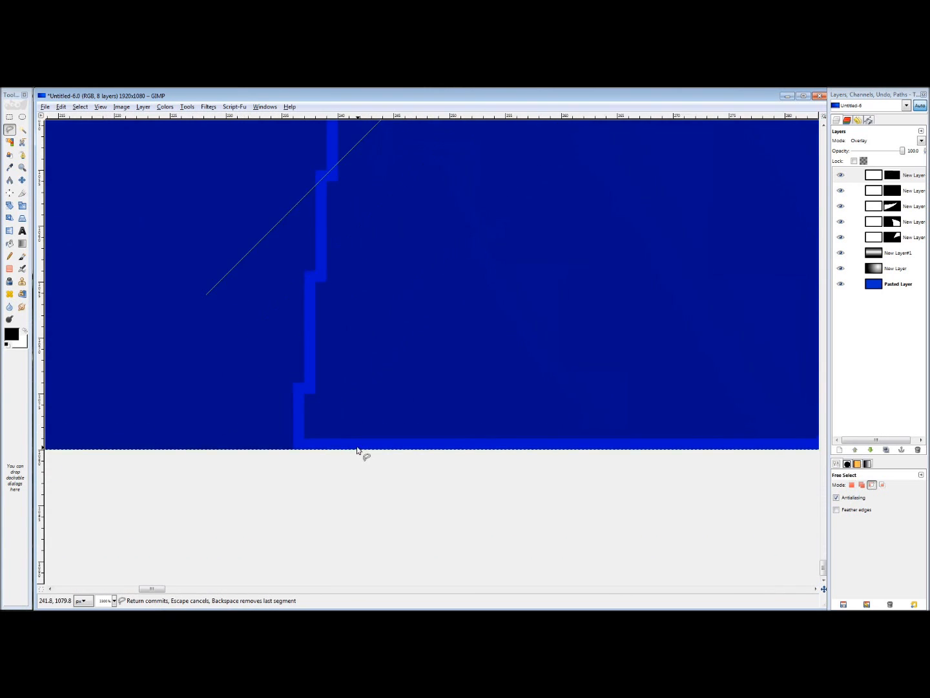
{"action": "scroll", "coordinate": [291, 427], "scroll_direction": "up", "scroll_amount": 1}
{"action": "left_click", "coordinate": [286, 429]}
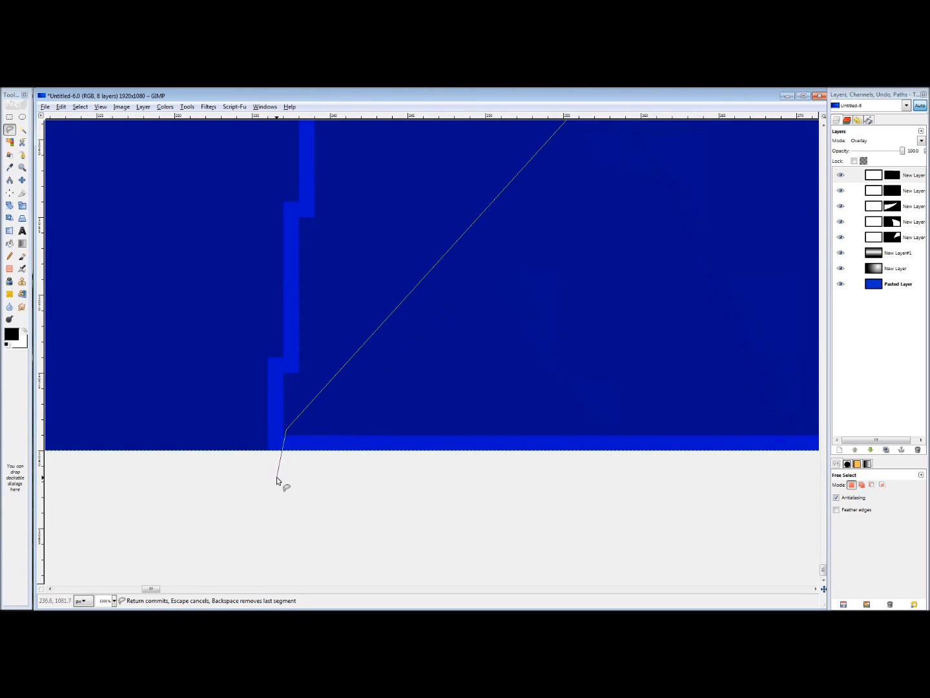
Route the outline outside the canvas around its bottom, right and top sides, and close it at the starting point above the arc
{"action": "scroll", "coordinate": [344, 492], "scroll_direction": "down", "scroll_amount": 6}
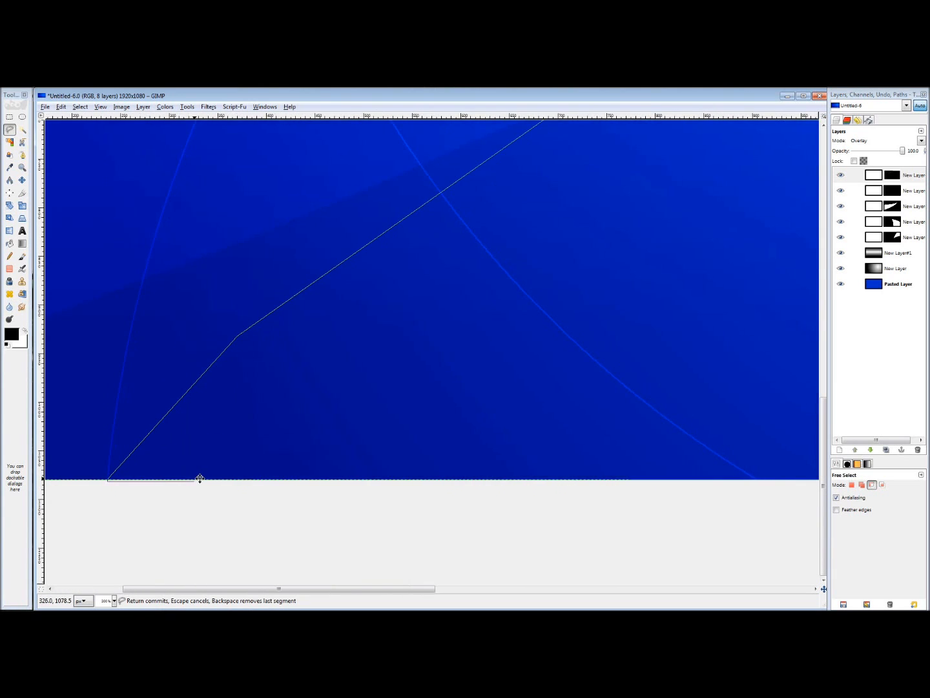
{"action": "scroll", "coordinate": [258, 481], "scroll_direction": "down", "scroll_amount": 3}
{"action": "mouse_move", "coordinate": [423, 487]}
{"action": "left_mouse_down"}
{"action": "mouse_move", "coordinate": [222, 382]}
{"action": "mouse_move", "coordinate": [204, 382]}
{"action": "left_mouse_up"}
{"action": "left_click", "coordinate": [608, 518]}
{"action": "left_click", "coordinate": [625, 229]}
{"action": "left_click_drag", "start_coordinate": [540, 195], "coordinate": [632, 263]}
{"action": "left_click_drag", "start_coordinate": [678, 161], "coordinate": [686, 218]}
{"action": "left_click", "coordinate": [672, 186]}
{"action": "left_click", "coordinate": [531, 162]}
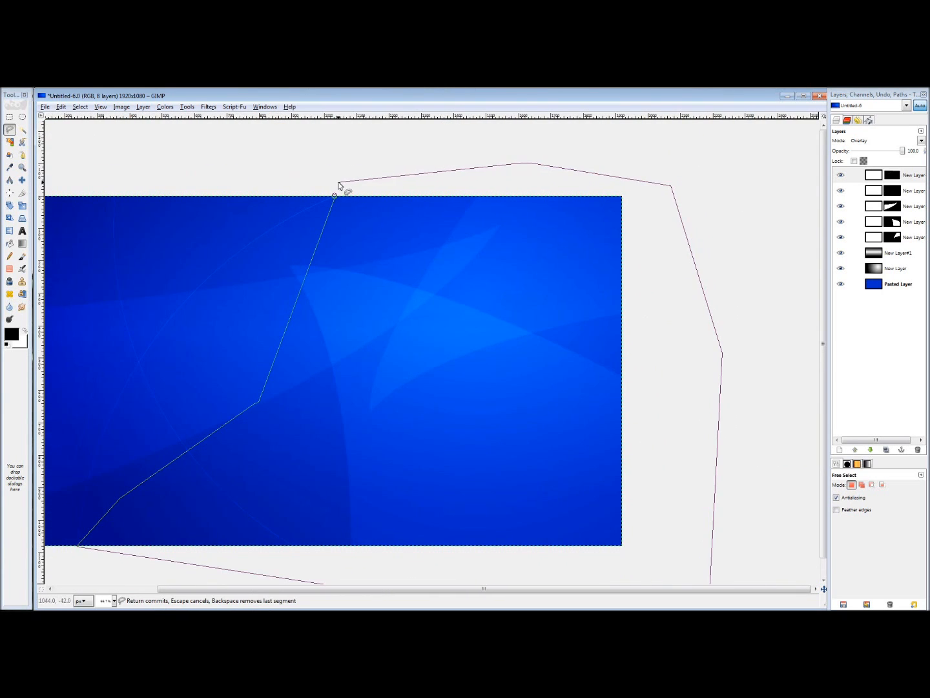
{"action": "scroll", "coordinate": [337, 183], "scroll_direction": "up", "scroll_amount": 2}
{"action": "scroll", "coordinate": [336, 187], "scroll_direction": "up", "scroll_amount": 10}
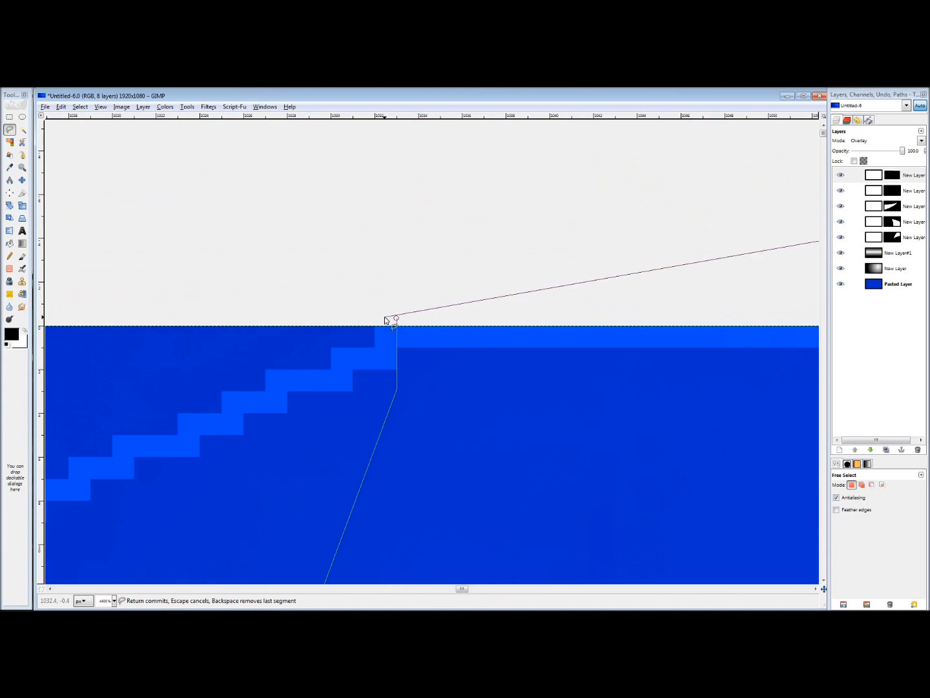
{"action": "left_click", "coordinate": [398, 317]}
Fill the selected area of the newest layer's mask with black using Bucket Fill, and deselect everything
{"action": "scroll", "coordinate": [342, 236], "scroll_direction": "down", "scroll_amount": 6}
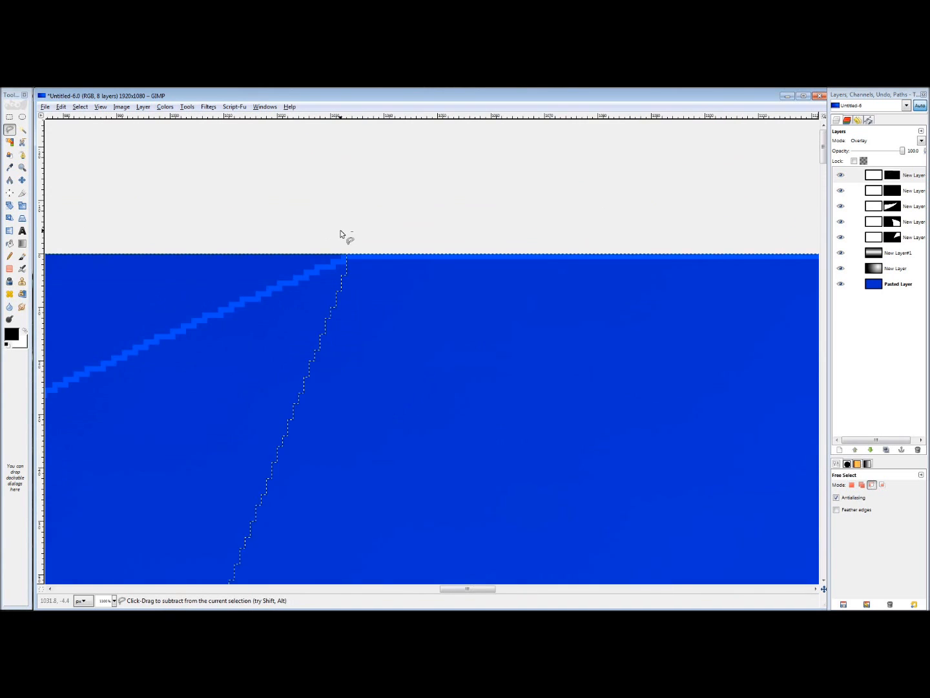
{"action": "scroll", "coordinate": [356, 233], "scroll_direction": "down", "scroll_amount": 5}
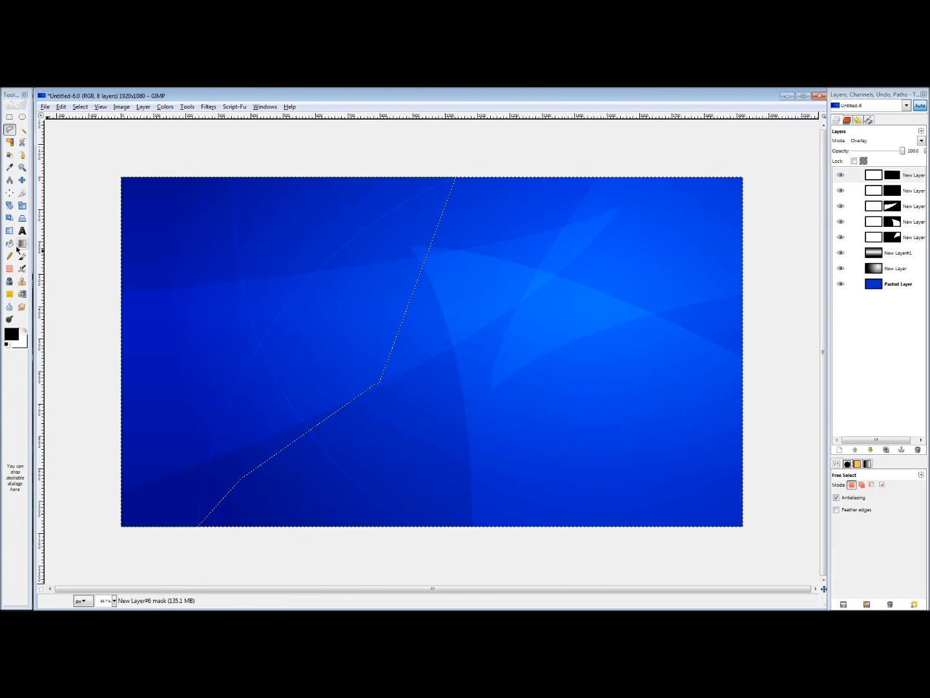
{"action": "left_click", "coordinate": [10, 244]}
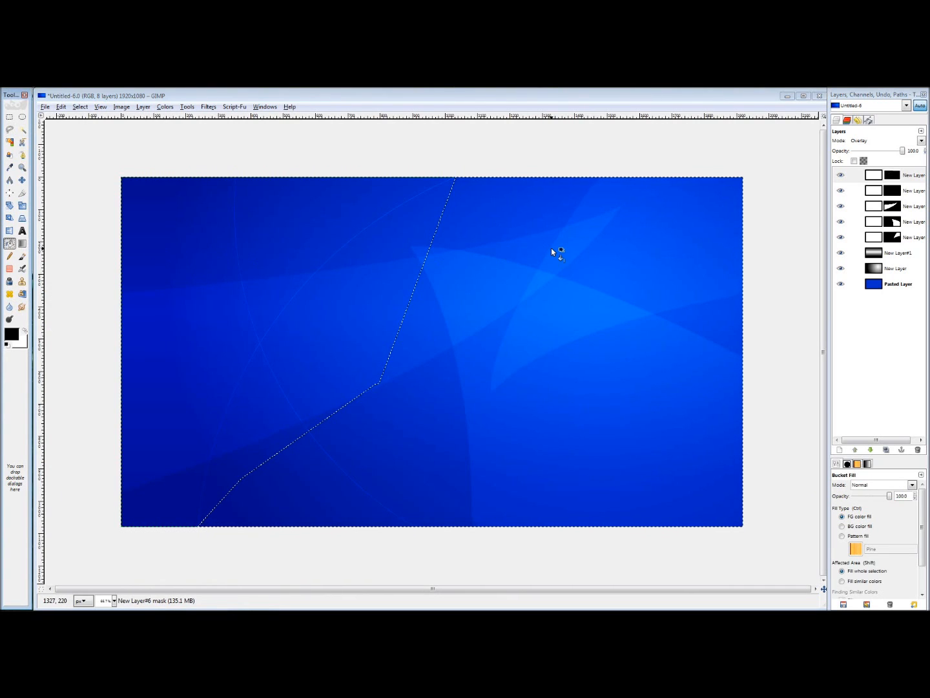
{"action": "left_click", "coordinate": [894, 176]}
{"action": "left_click", "coordinate": [625, 282]}
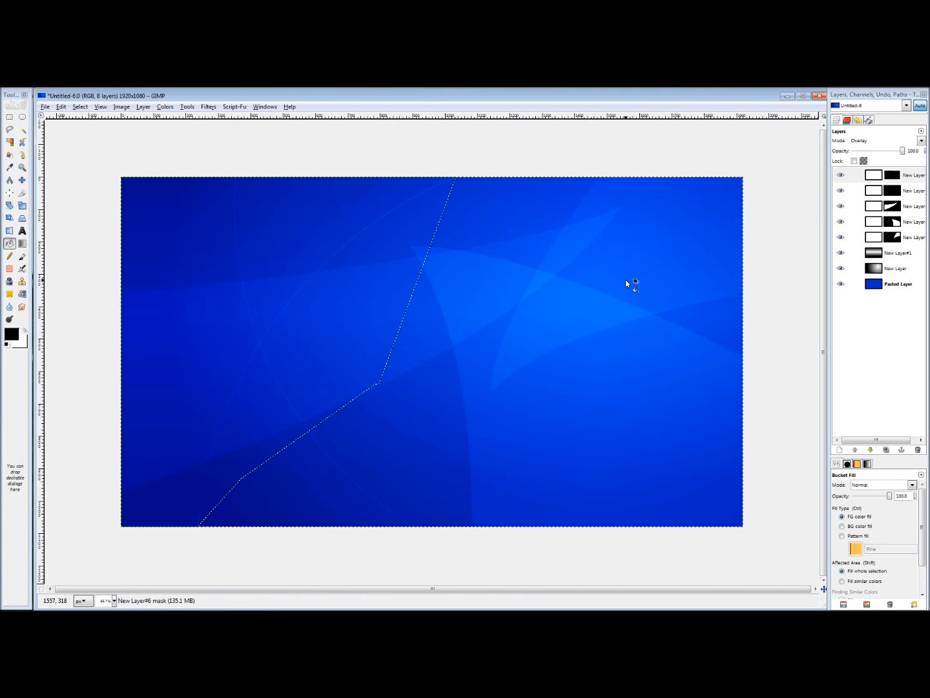
{"action": "key", "text": "ctrl+shift"}
Examine the arc's end at the bottom edge, the crossing of the two arcs, and the whole composition for leftover borders
{"action": "scroll", "coordinate": [183, 543], "scroll_direction": "up", "scroll_amount": 4, "text": "ctrl"}
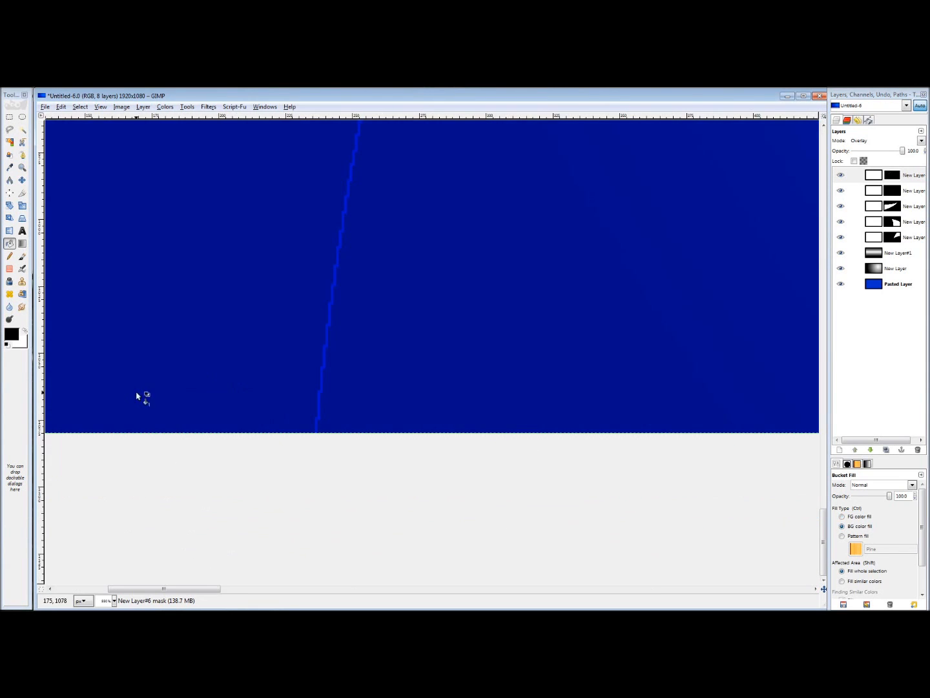
{"action": "scroll", "coordinate": [311, 457], "scroll_direction": "up", "scroll_amount": 6, "text": "ctrl"}
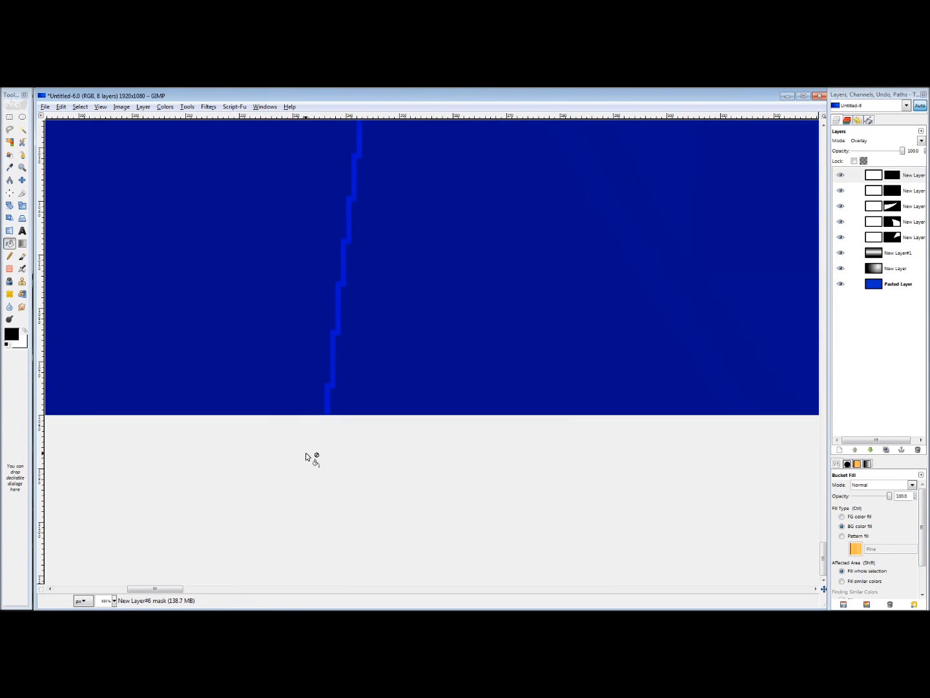
{"action": "scroll", "coordinate": [377, 351], "scroll_direction": "down", "scroll_amount": 10, "text": "ctrl"}
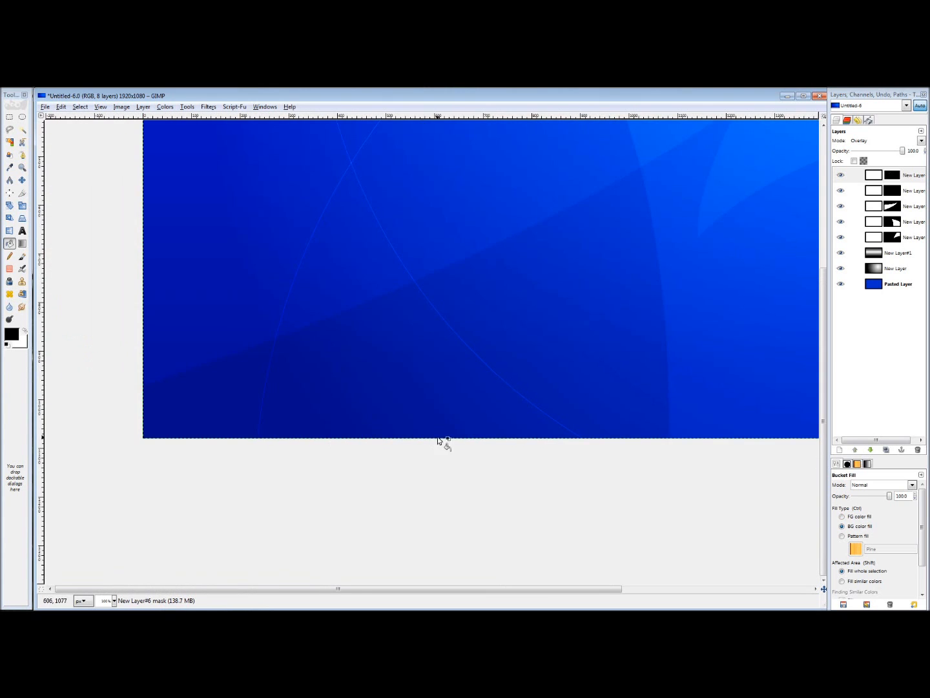
{"action": "left_click_drag", "start_coordinate": [478, 413], "coordinate": [392, 455]}
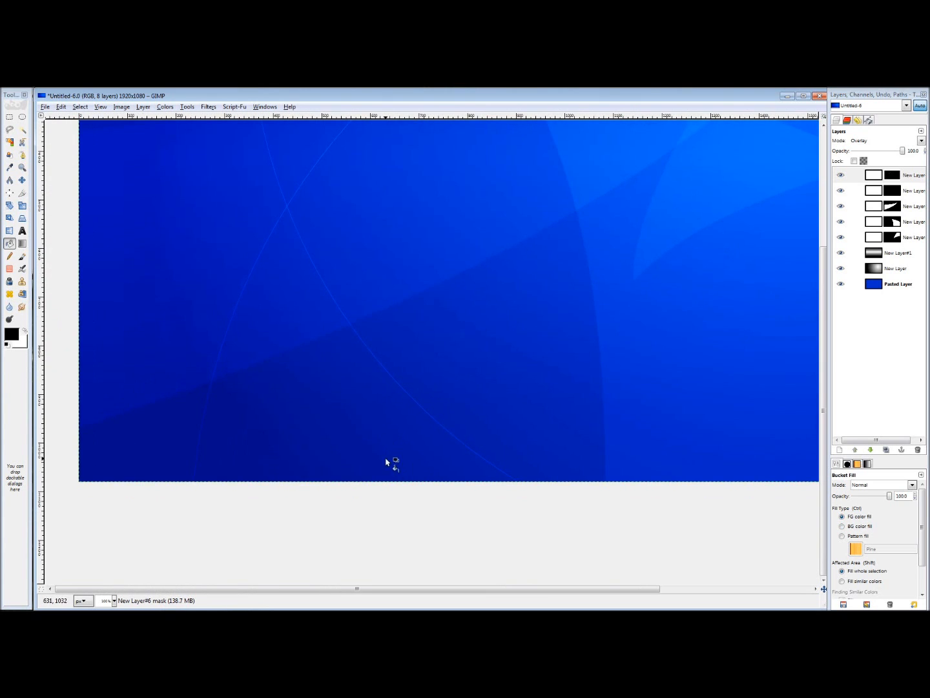
{"action": "scroll", "coordinate": [307, 213], "scroll_direction": "up", "scroll_amount": 9, "text": "ctrl"}
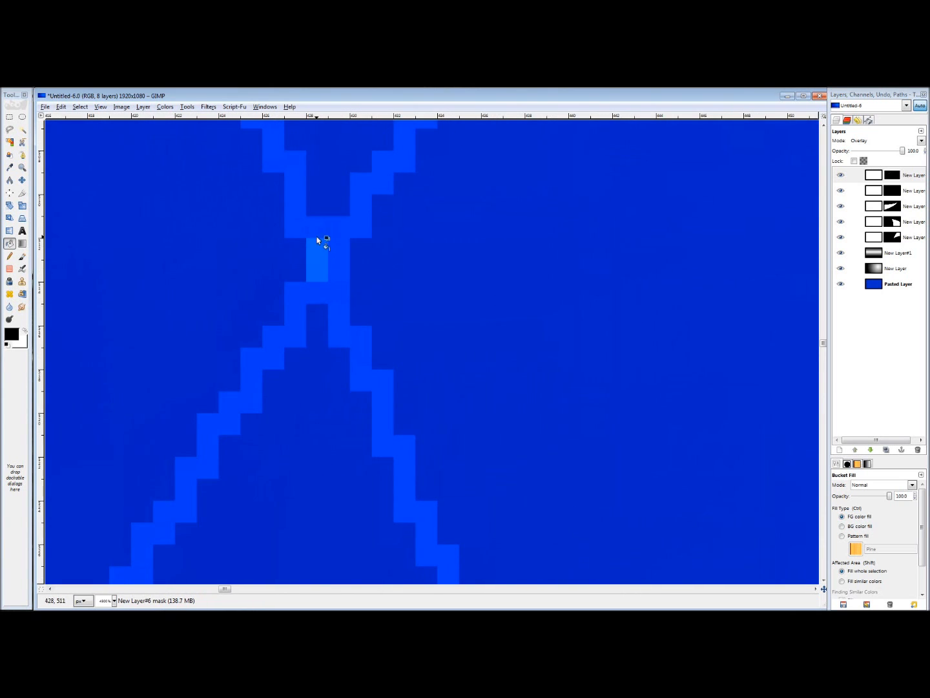
{"action": "scroll", "coordinate": [256, 287], "scroll_direction": "down", "scroll_amount": 11, "text": "ctrl"}
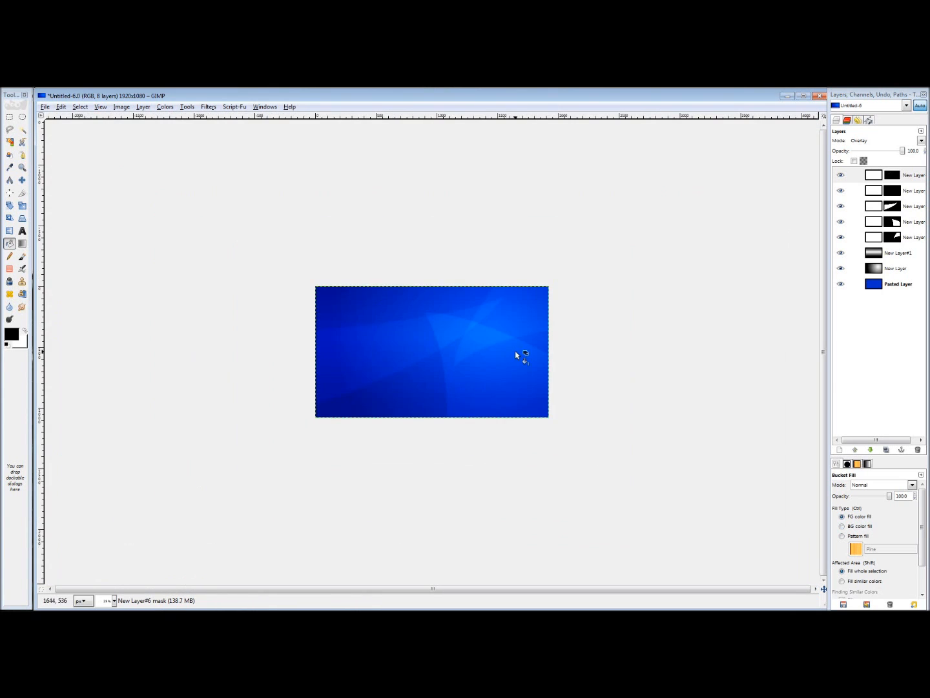
{"action": "scroll", "coordinate": [535, 282], "scroll_direction": "up", "scroll_amount": 3, "text": "ctrl"}
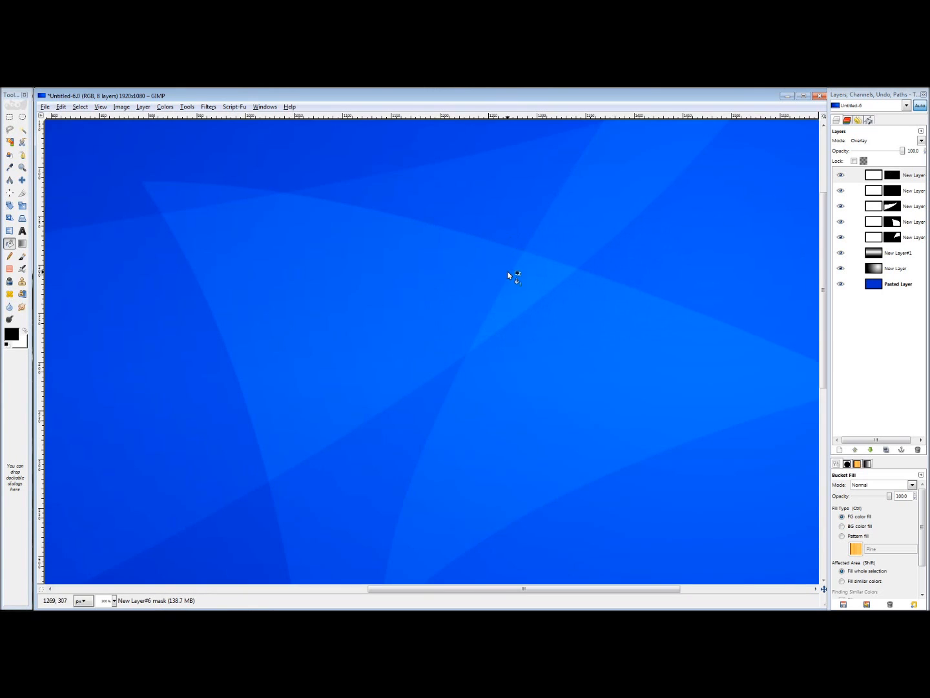
{"action": "key", "text": "z"}
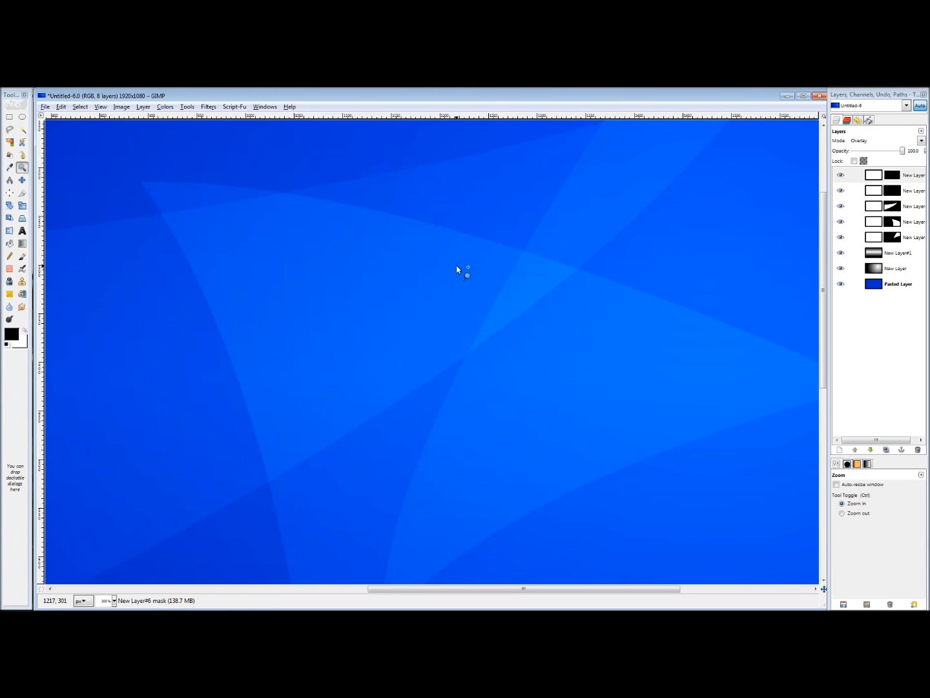
{"action": "left_click", "coordinate": [459, 276]}
{"action": "key", "text": "ctrl+shift+e"}
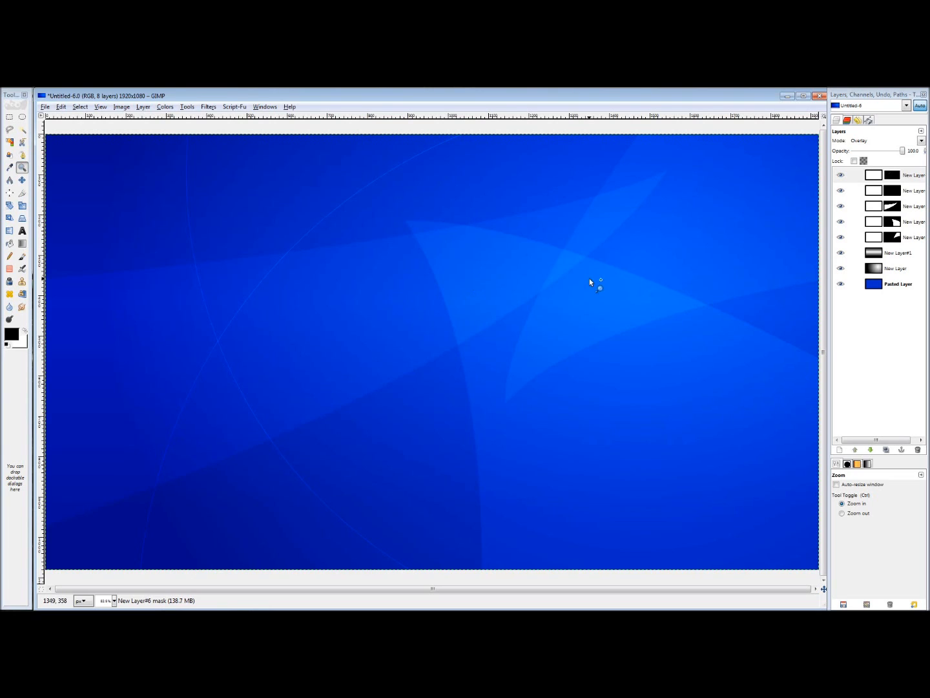
Add a 1920 × 1080 px layer filled with the black foreground color above the others and set its mode to Overlay
{"action": "left_click", "coordinate": [916, 178]}
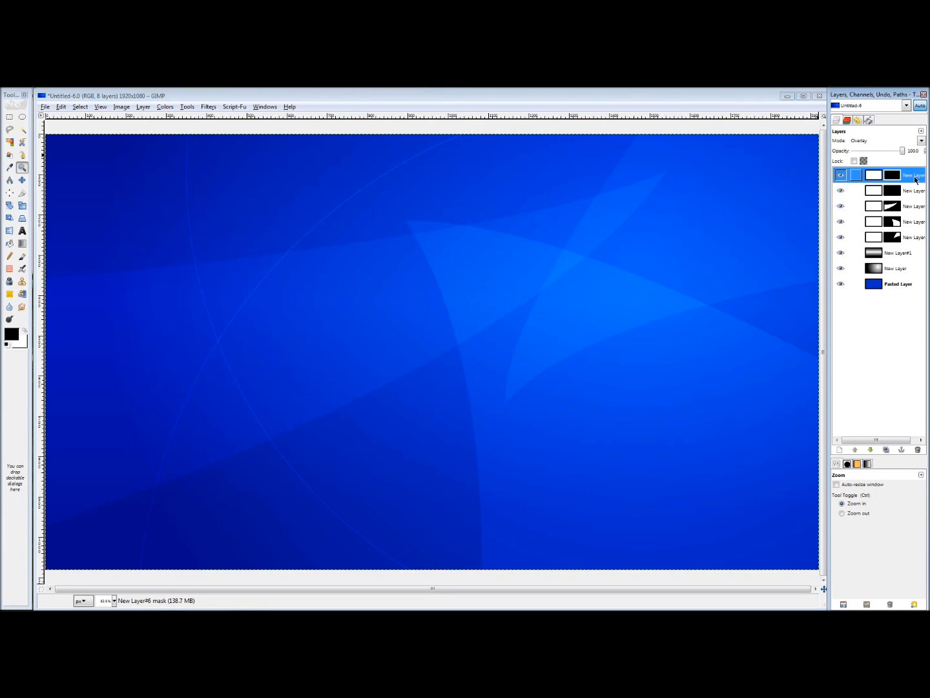
{"action": "right_click", "coordinate": [916, 179]}
{"action": "left_click", "coordinate": [893, 199]}
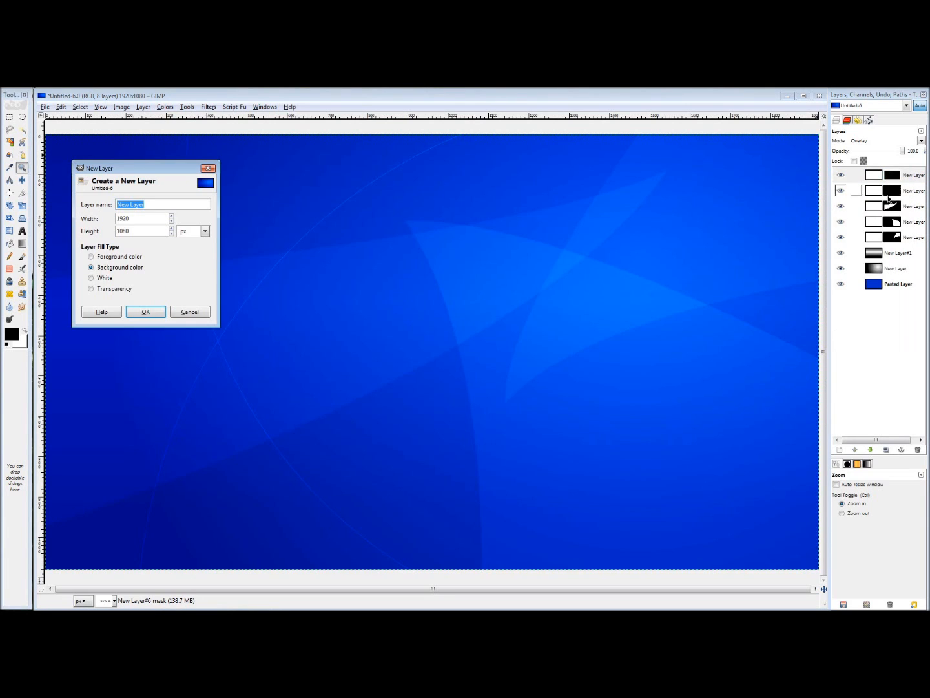
{"action": "left_click", "coordinate": [119, 258]}
{"action": "left_click", "coordinate": [148, 313]}
{"action": "left_click", "coordinate": [863, 141]}
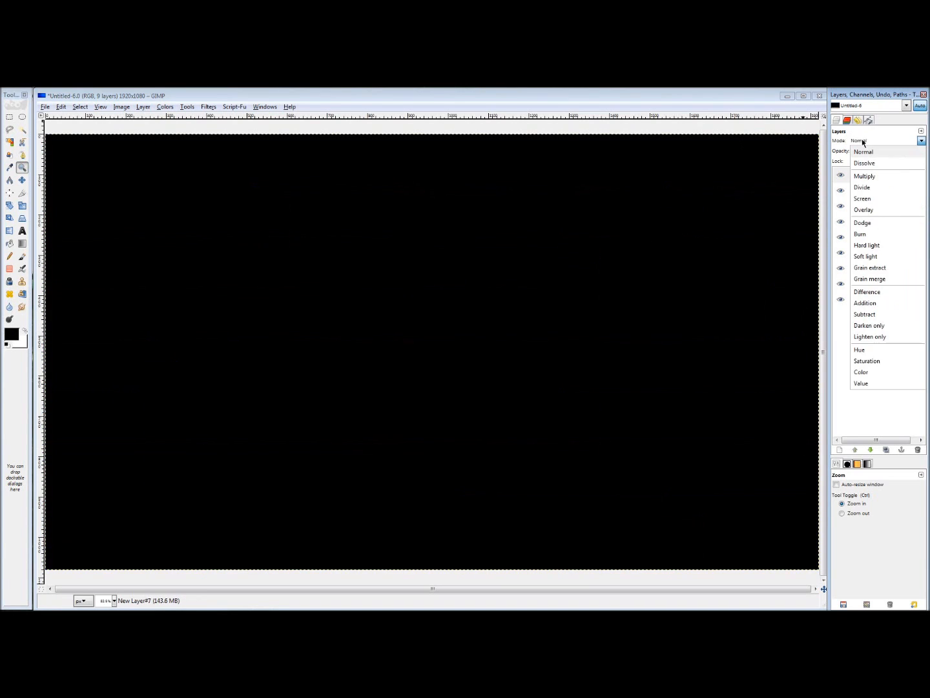
{"action": "left_click", "coordinate": [863, 210]}
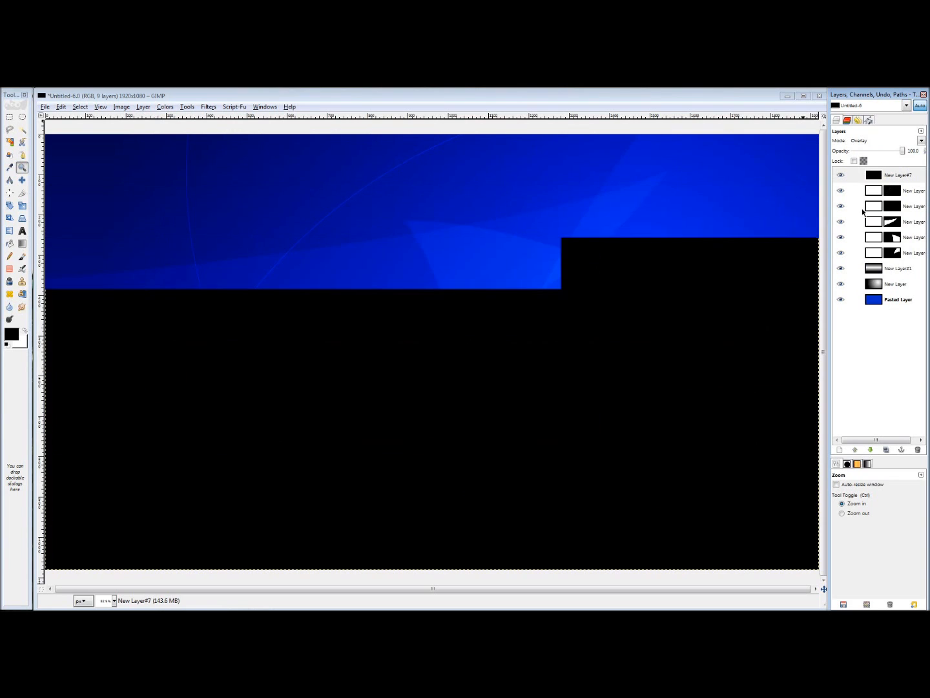
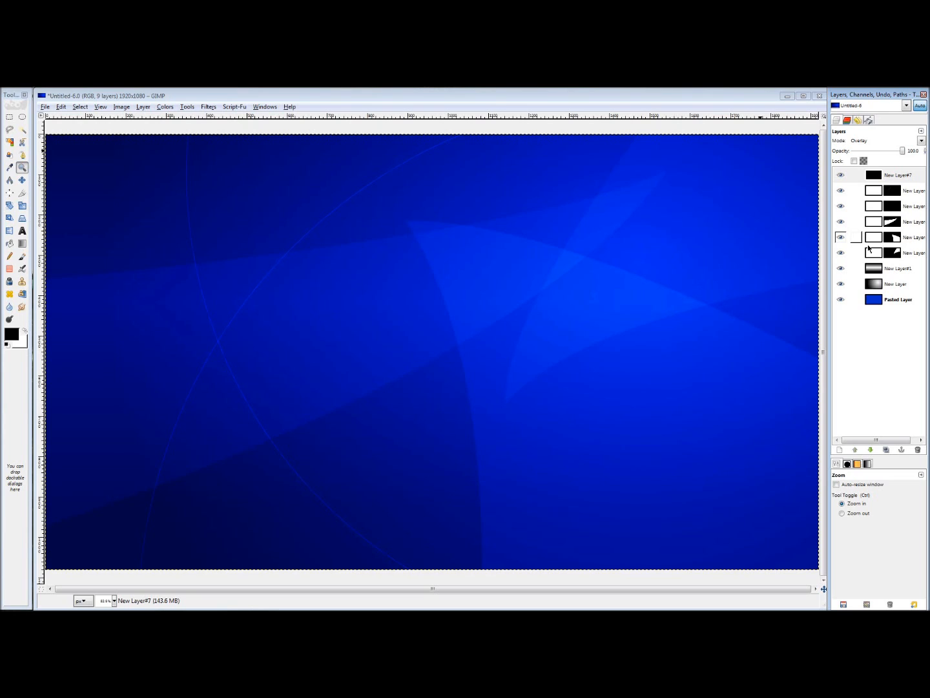
Draw a curved fin-shaped path rising from below the canvas to a peak near its upper middle, and convert it to a selection
{"action": "left_click", "coordinate": [464, 222], "text": "ctrl"}
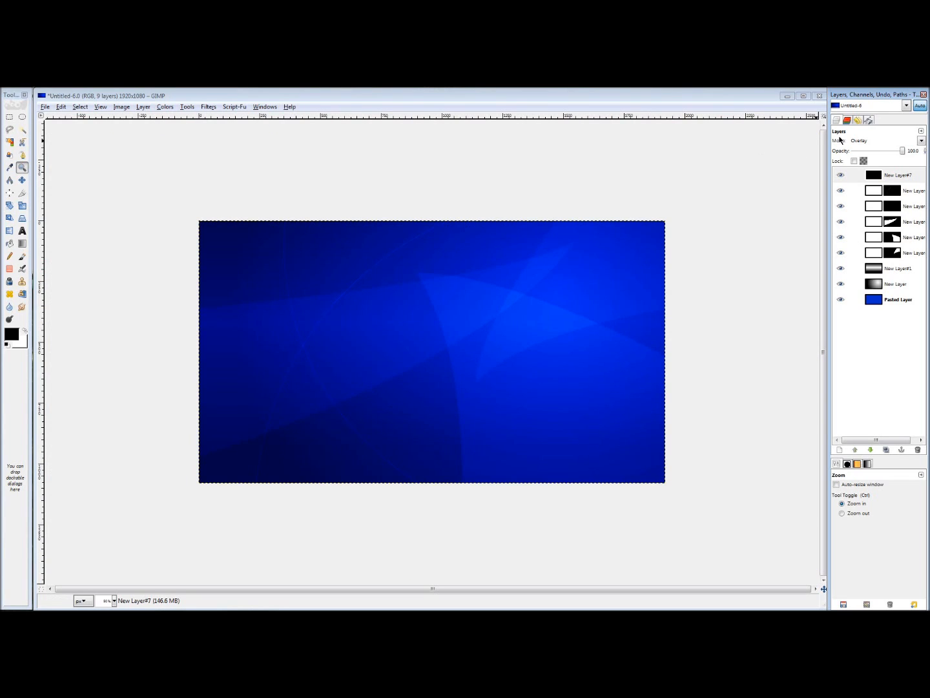
{"action": "left_click", "coordinate": [23, 143]}
{"action": "left_click", "coordinate": [22, 155]}
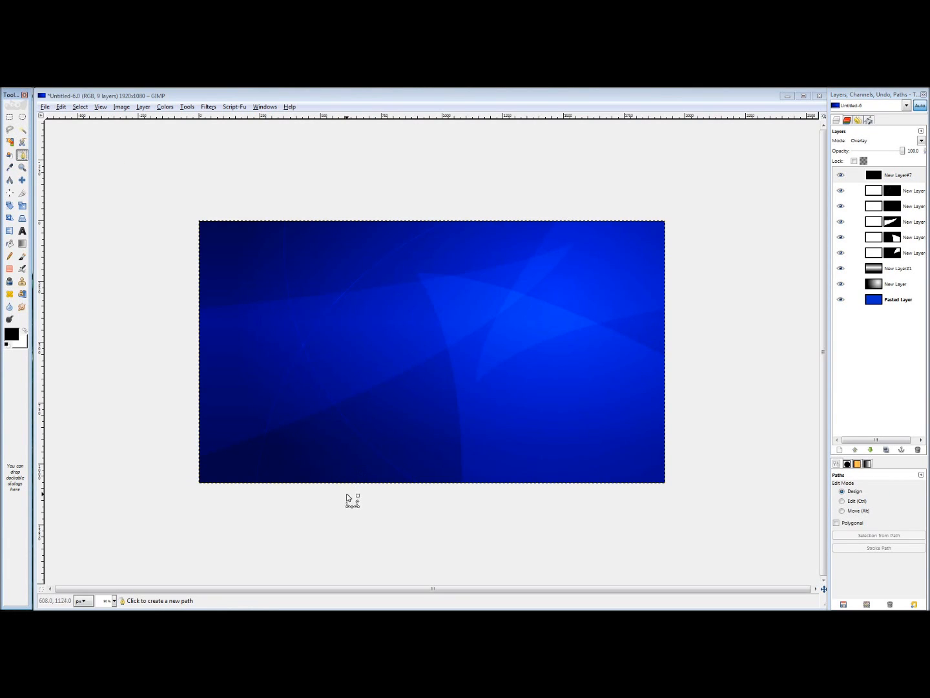
{"action": "left_click", "coordinate": [238, 527]}
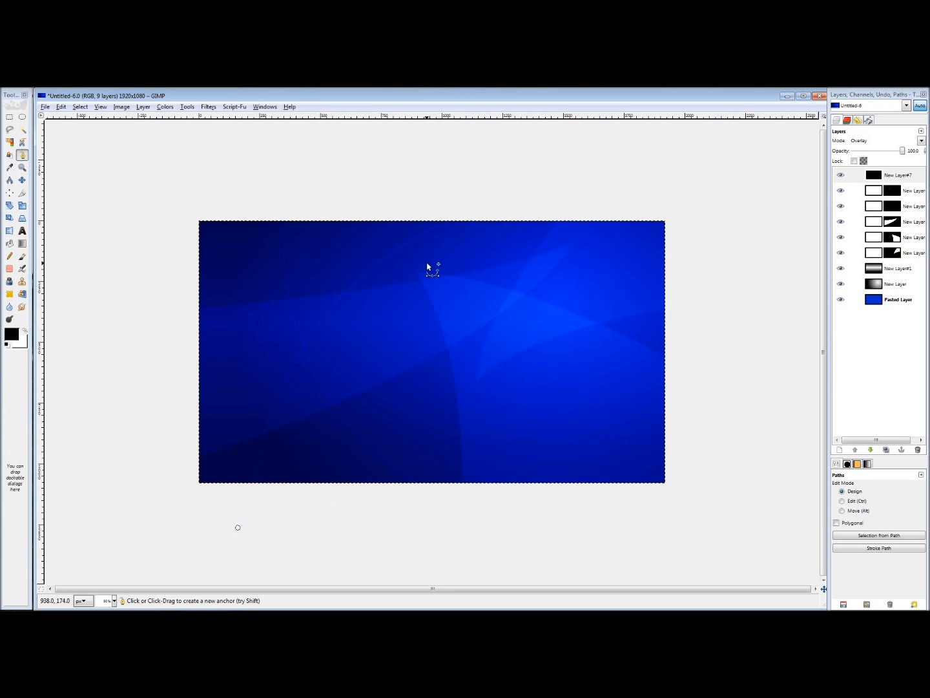
{"action": "left_click_drag", "start_coordinate": [404, 259], "coordinate": [508, 303]}
{"action": "left_click", "coordinate": [468, 534]}
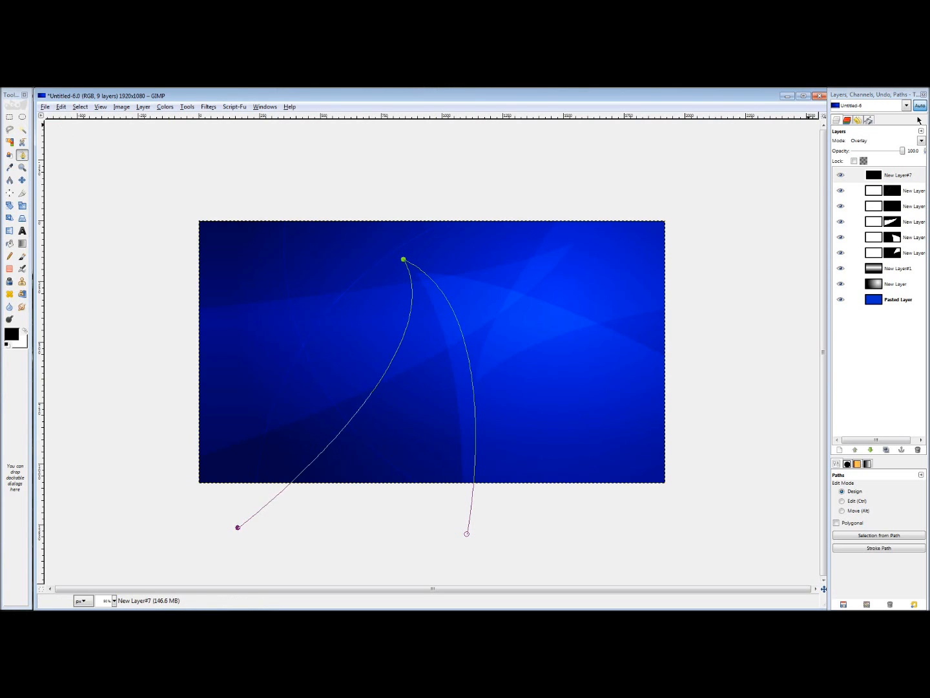
{"action": "left_click", "coordinate": [870, 535]}
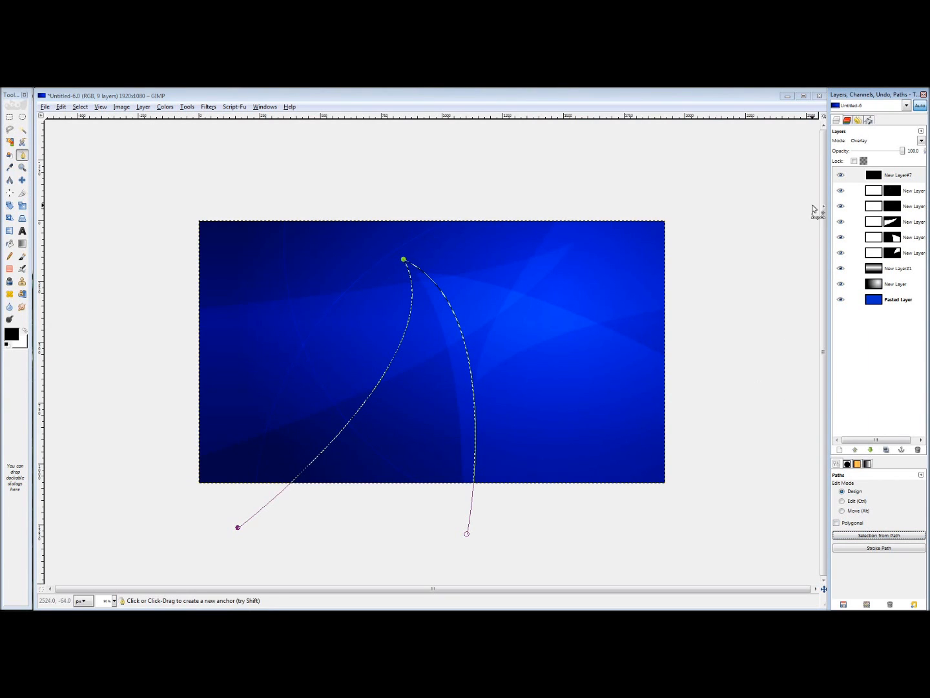
Add a layer mask initialized from the selection to the black overlay layer, and deselect everything
{"action": "right_click", "coordinate": [888, 175]}
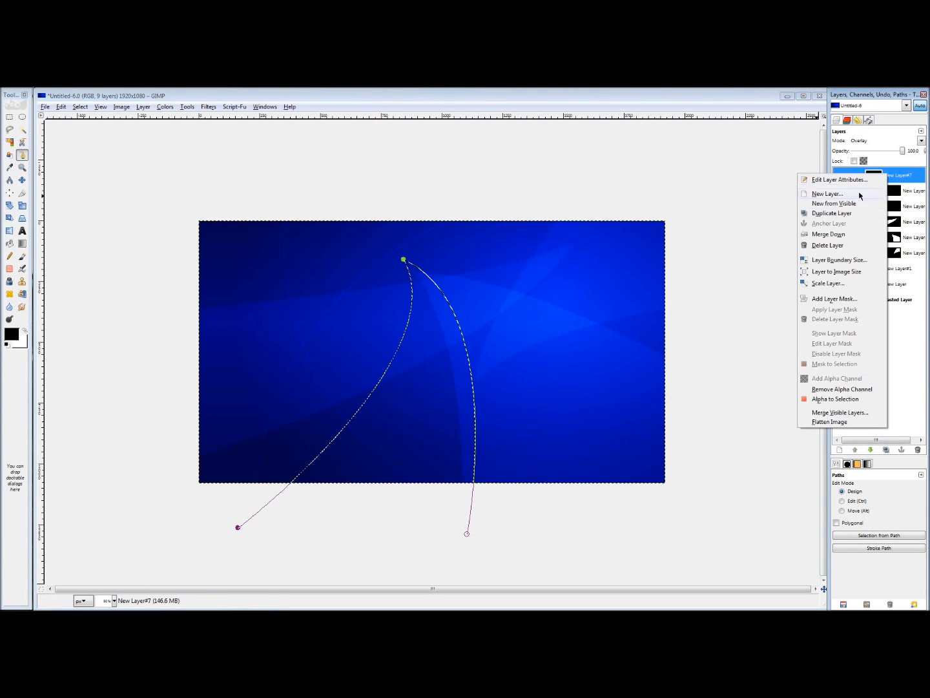
{"action": "left_click", "coordinate": [833, 299]}
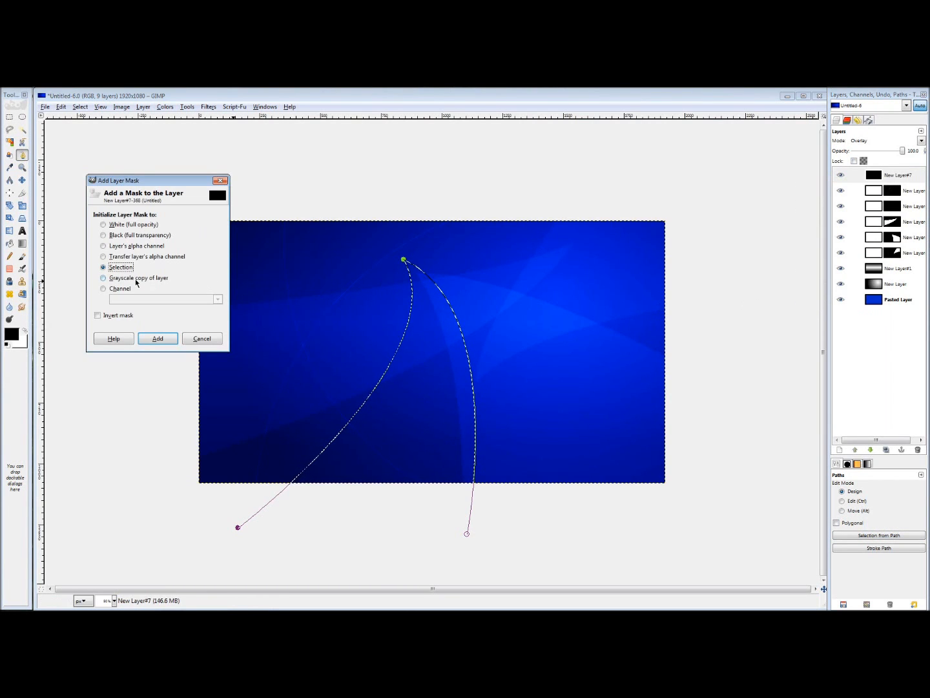
{"action": "left_click", "coordinate": [169, 340]}
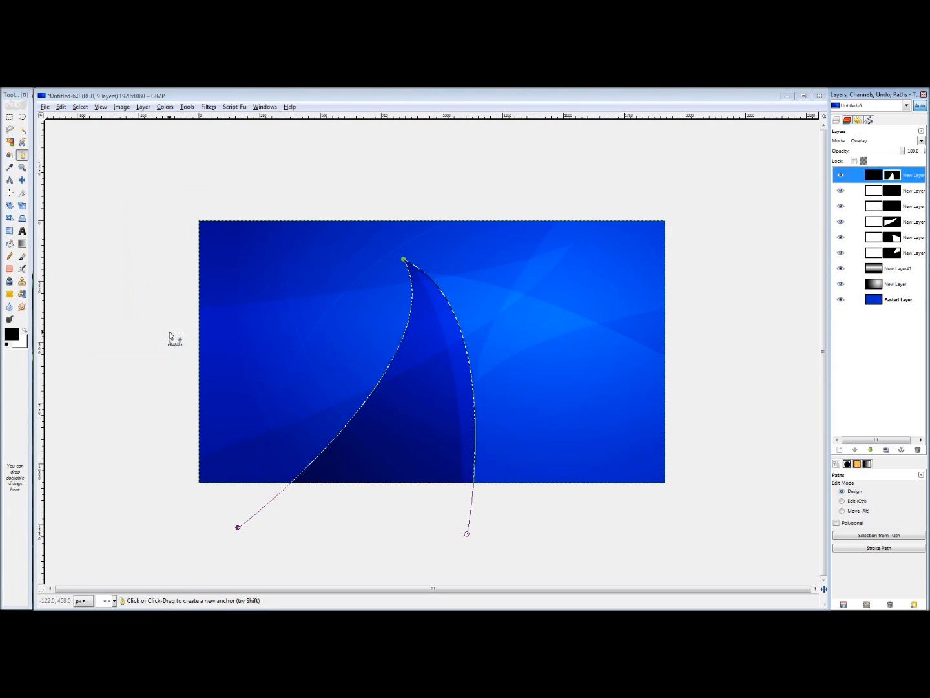
{"action": "key", "text": "ctrl+shift+a"}
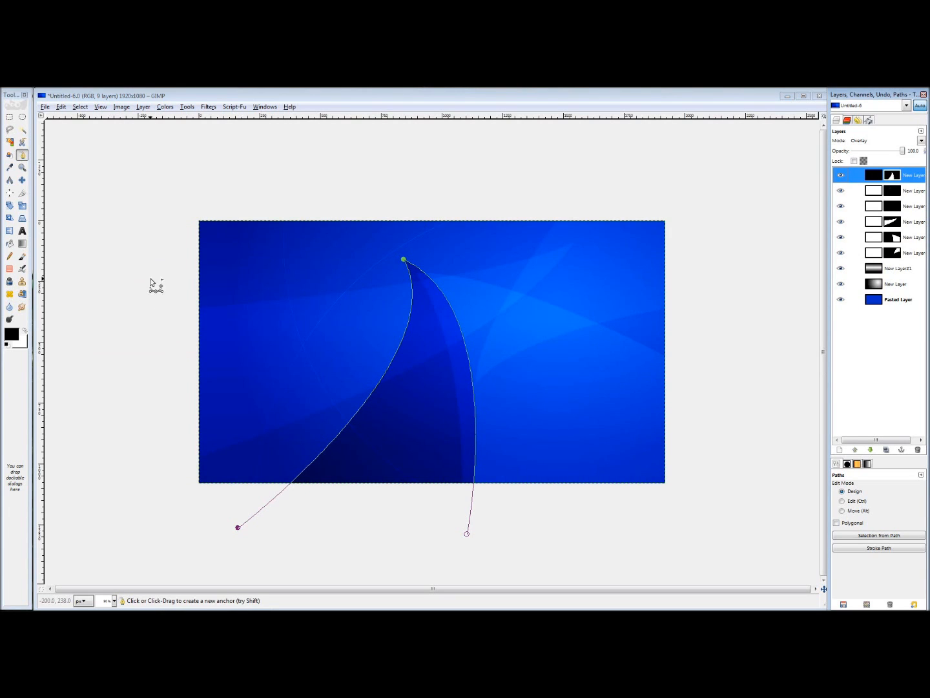
{"action": "left_click", "coordinate": [80, 108]}
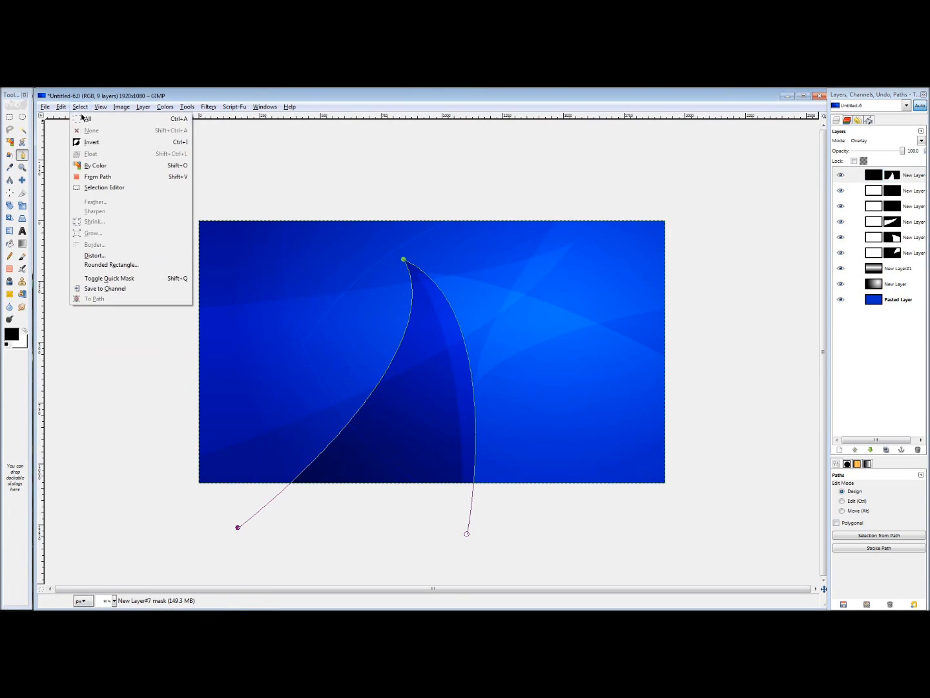
Hide the path outline and lower the fin-shaped black overlay layer's opacity to 23.8
{"action": "left_click", "coordinate": [22, 182]}
{"action": "left_click", "coordinate": [21, 180]}
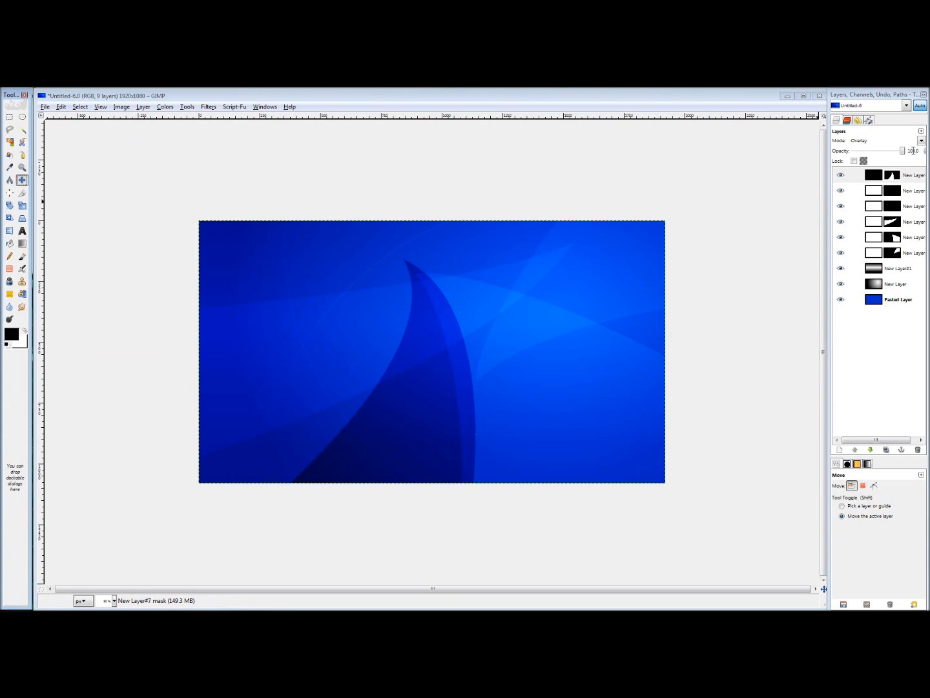
{"action": "left_click_drag", "start_coordinate": [903, 152], "coordinate": [865, 156]}
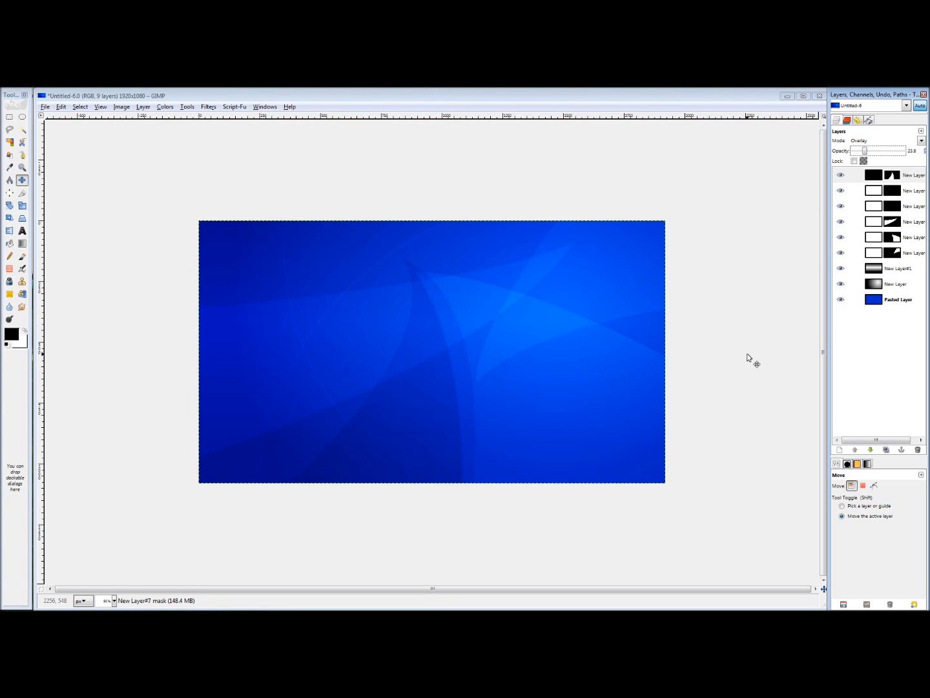
Add a 1920 × 1080 px layer filled with the black foreground color above the fin layer and set its mode to Overlay
{"action": "right_click", "coordinate": [916, 178]}
{"action": "left_click", "coordinate": [887, 198]}
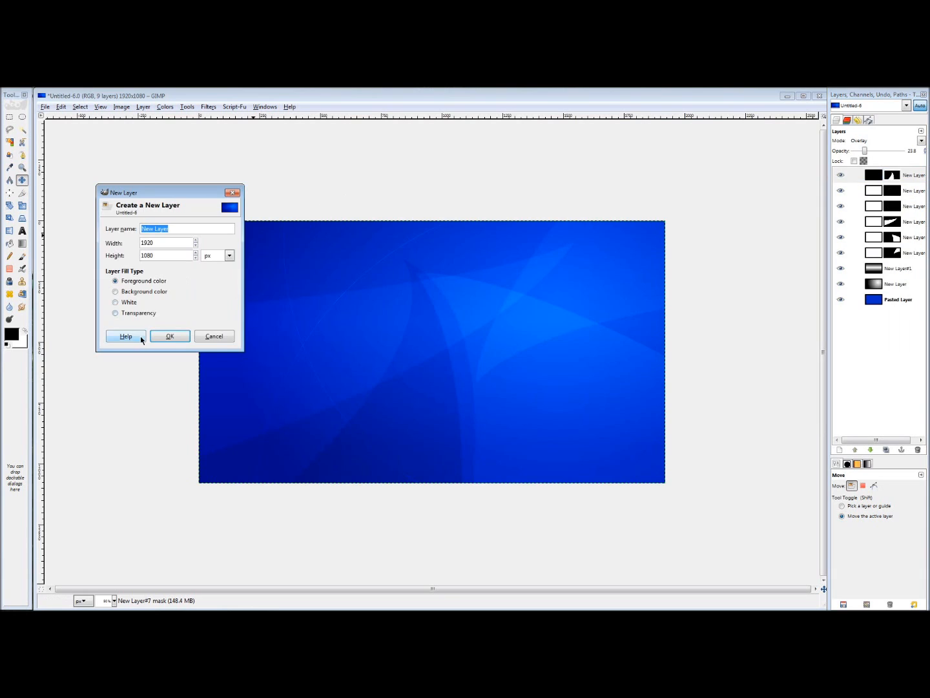
{"action": "left_click", "coordinate": [170, 335]}
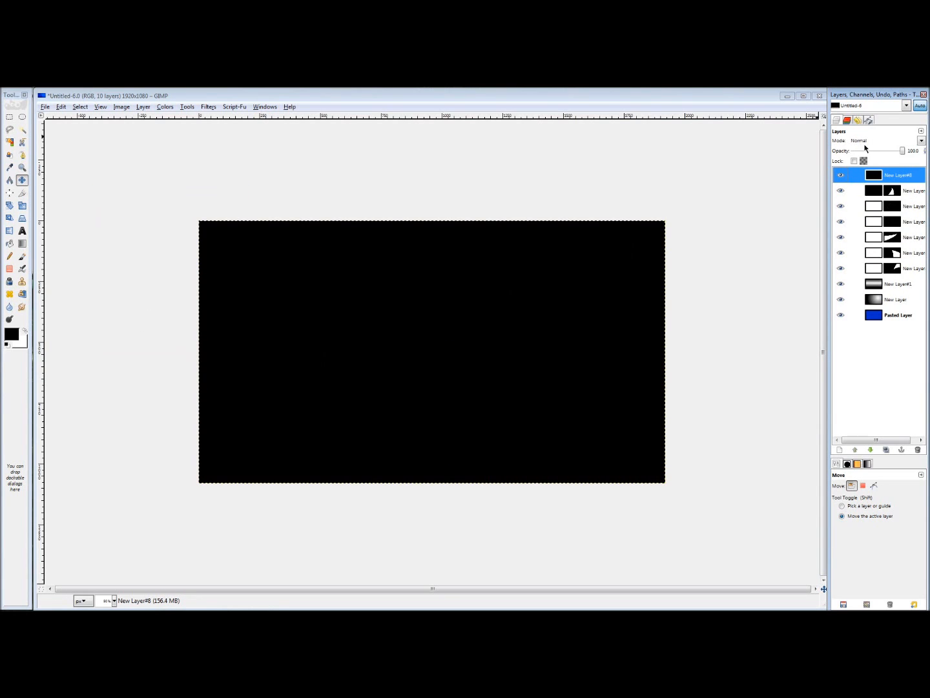
{"action": "left_click", "coordinate": [866, 142]}
{"action": "left_click", "coordinate": [870, 209]}
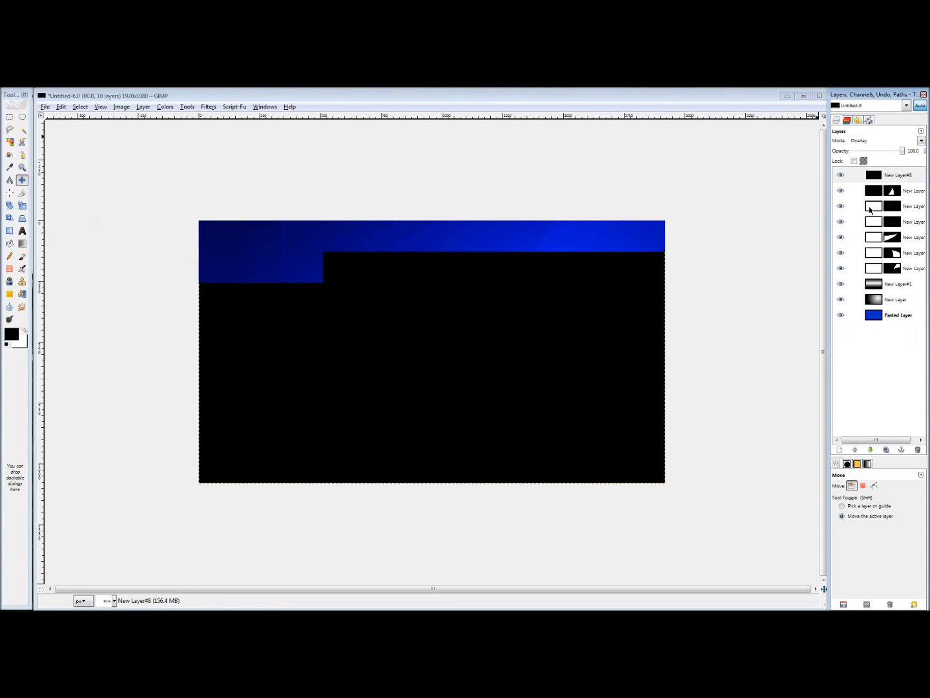
Draw a curved path sweeping from beyond the canvas's right side to a point near its upper left and back, and convert it to a selection
{"action": "left_click", "coordinate": [23, 154]}
{"action": "left_click", "coordinate": [708, 438]}
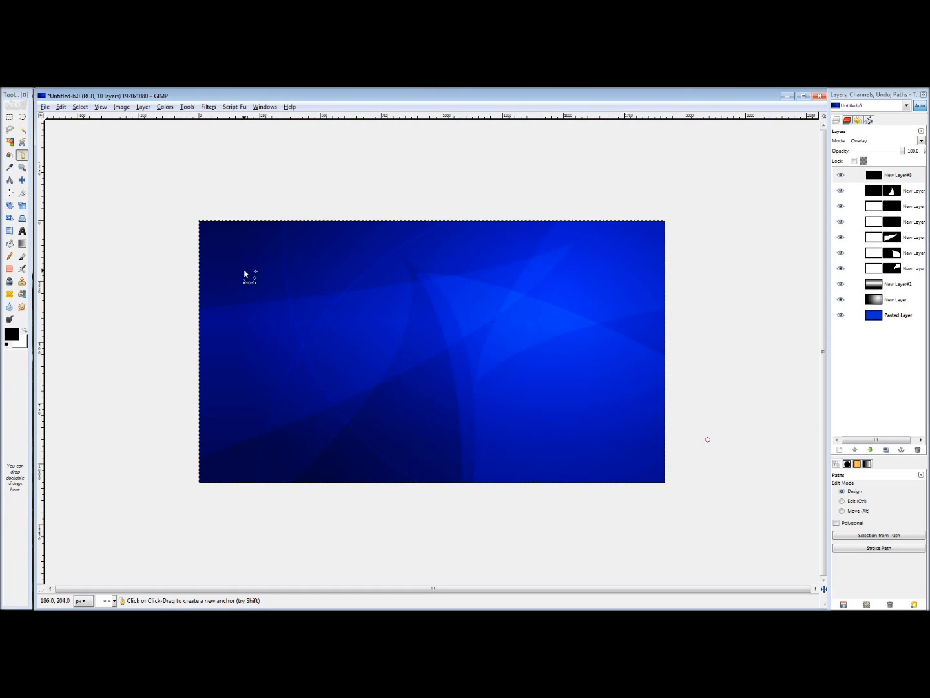
{"action": "left_click_drag", "start_coordinate": [298, 275], "coordinate": [484, 293]}
{"action": "left_click", "coordinate": [741, 202]}
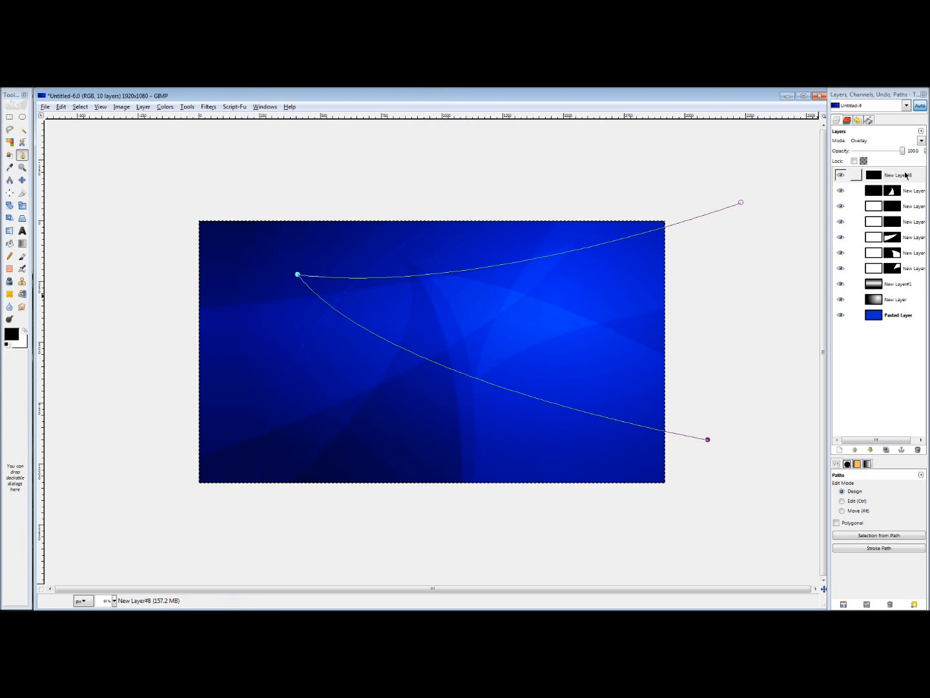
{"action": "left_click", "coordinate": [858, 536]}
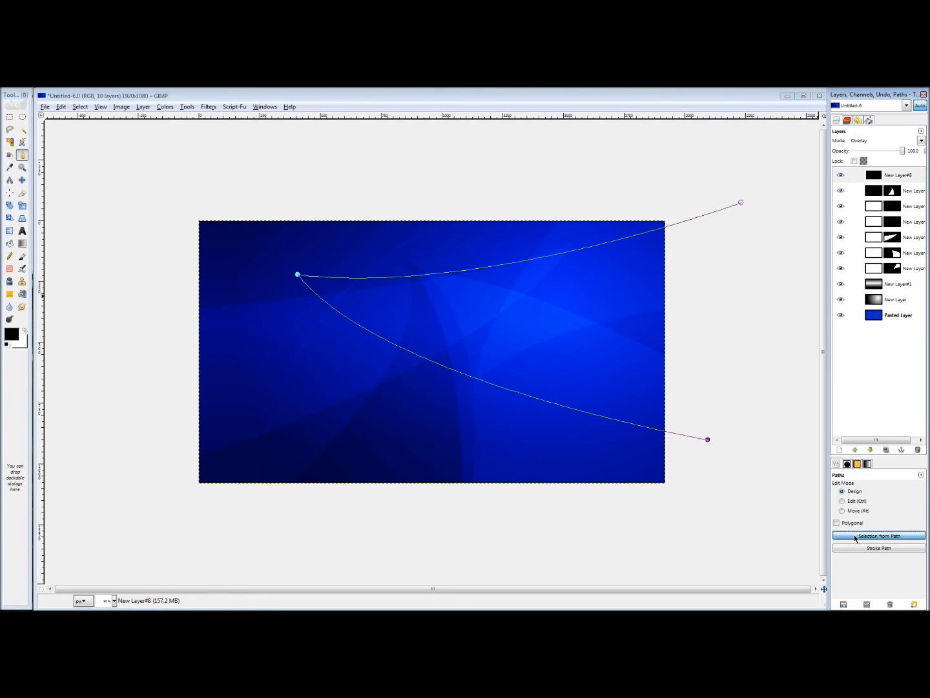
Add a layer mask initialized from the selection to the new black overlay layer, and deselect everything
{"action": "right_click", "coordinate": [877, 179]}
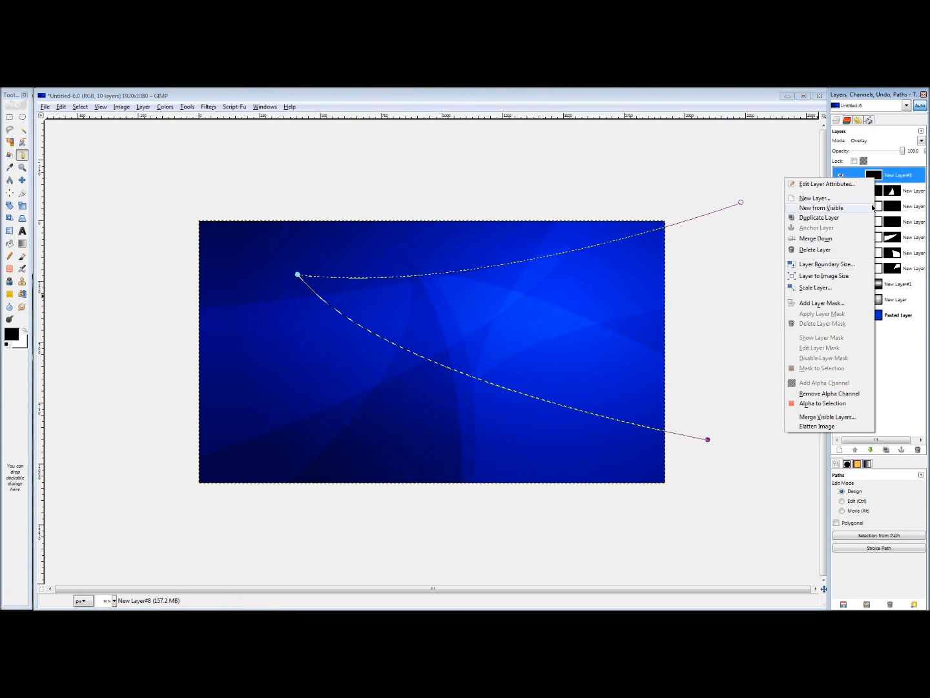
{"action": "left_click", "coordinate": [821, 303]}
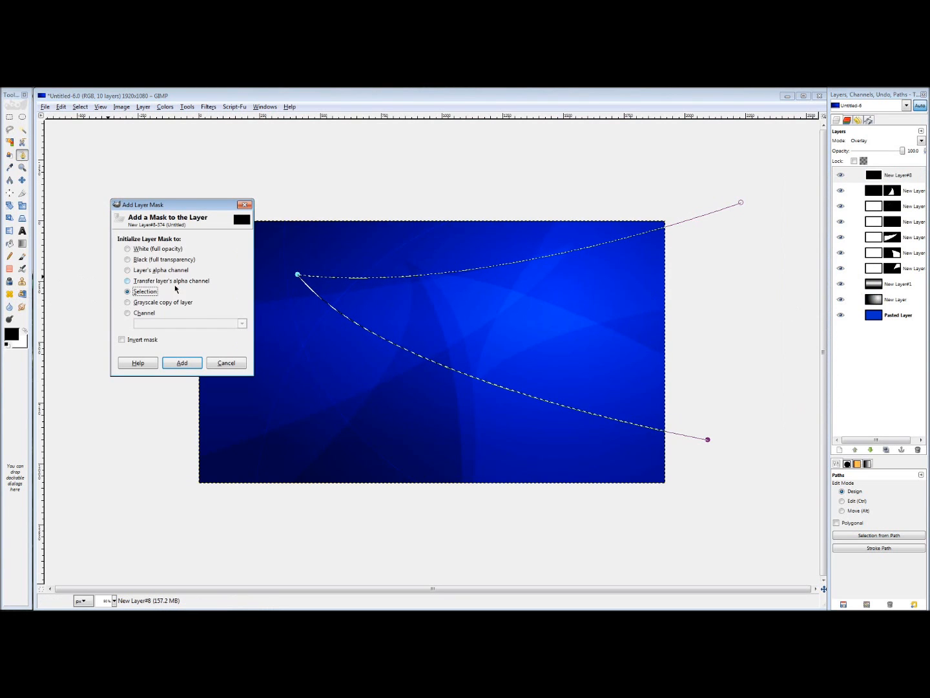
{"action": "left_click", "coordinate": [177, 365]}
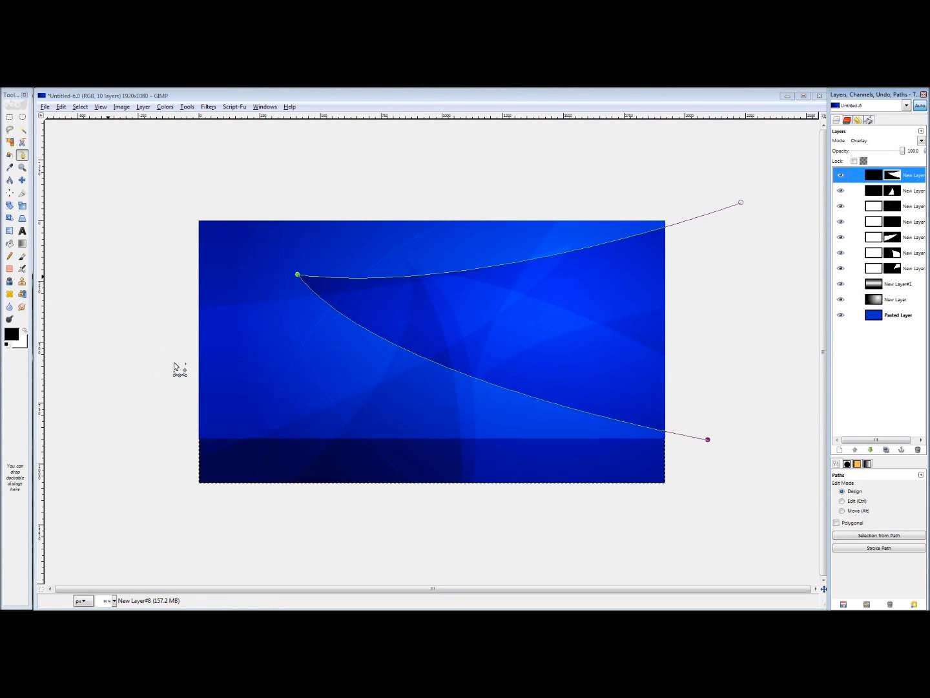
{"action": "left_click", "coordinate": [80, 106]}
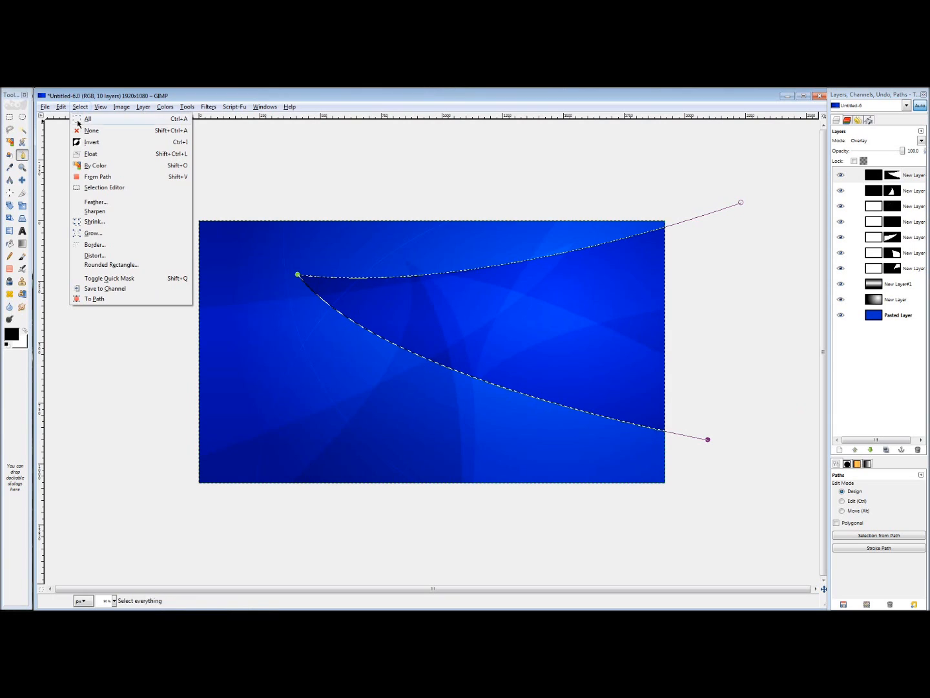
{"action": "left_click", "coordinate": [80, 138]}
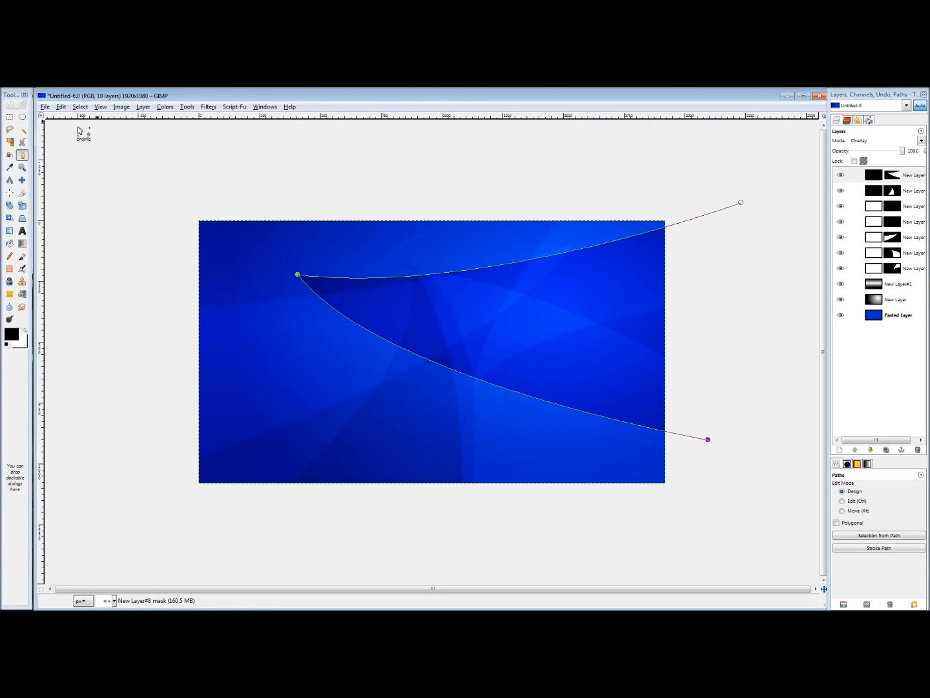
Lower the sideways curved black layer's opacity to 24.8 and select the fin-shaped layer below it
{"action": "left_click", "coordinate": [21, 180]}
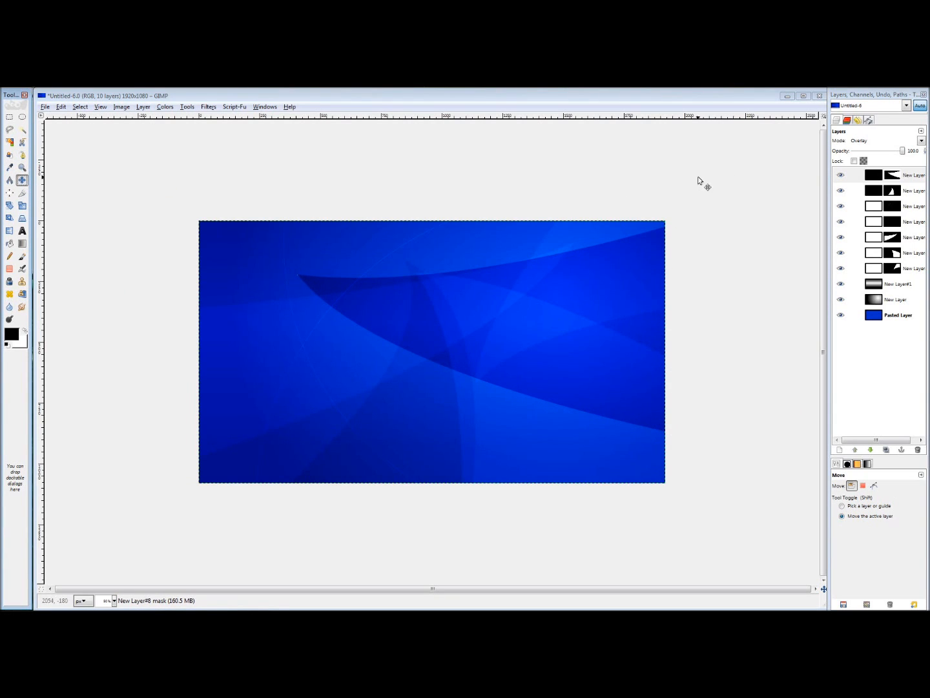
{"action": "left_click_drag", "start_coordinate": [905, 155], "coordinate": [864, 157]}
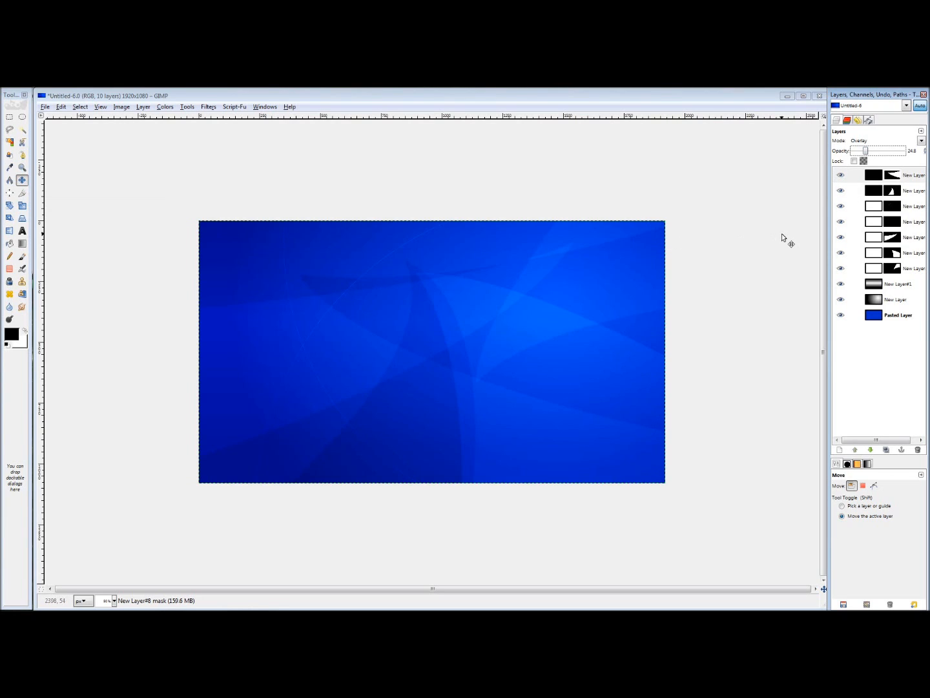
{"action": "left_click", "coordinate": [900, 195]}
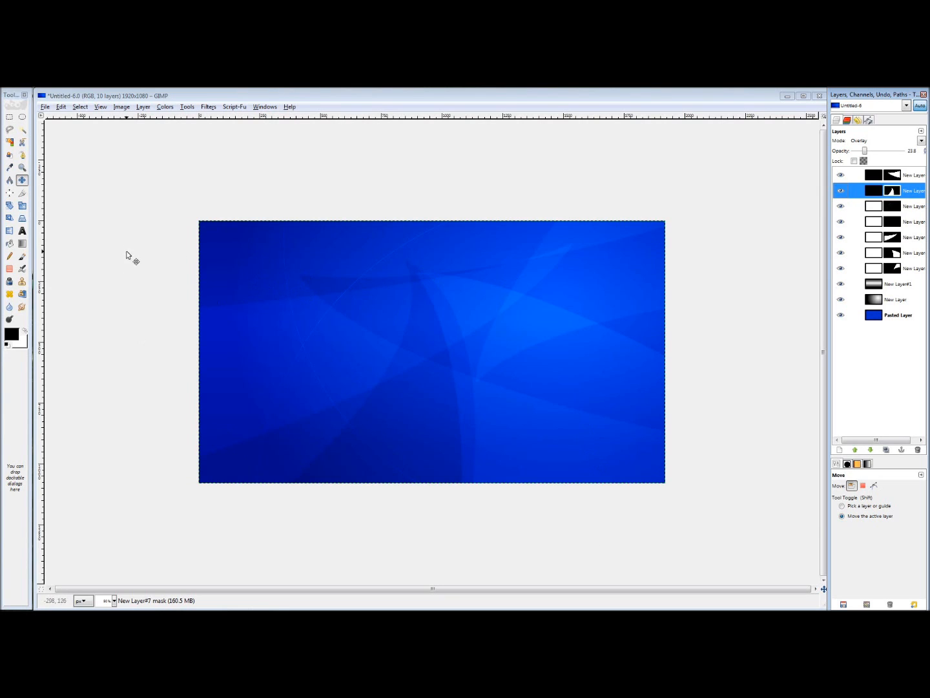
Draw a large circular selection at position -1008, -222 px whose arc crosses the canvas's right half, and save it as a path
{"action": "left_click", "coordinate": [22, 118]}
{"action": "left_click_drag", "start_coordinate": [120, 539], "coordinate": [701, 260]}
{"action": "mouse_move", "coordinate": [463, 181]}
{"action": "left_mouse_down"}
{"action": "mouse_move", "coordinate": [447, 291]}
{"action": "mouse_move", "coordinate": [405, 413]}
{"action": "mouse_move", "coordinate": [395, 403]}
{"action": "mouse_move", "coordinate": [492, 326]}
{"action": "mouse_move", "coordinate": [618, 190]}
{"action": "mouse_move", "coordinate": [690, 147]}
{"action": "mouse_move", "coordinate": [528, 235]}
{"action": "mouse_move", "coordinate": [416, 357]}
{"action": "mouse_move", "coordinate": [422, 347]}
{"action": "left_mouse_up"}
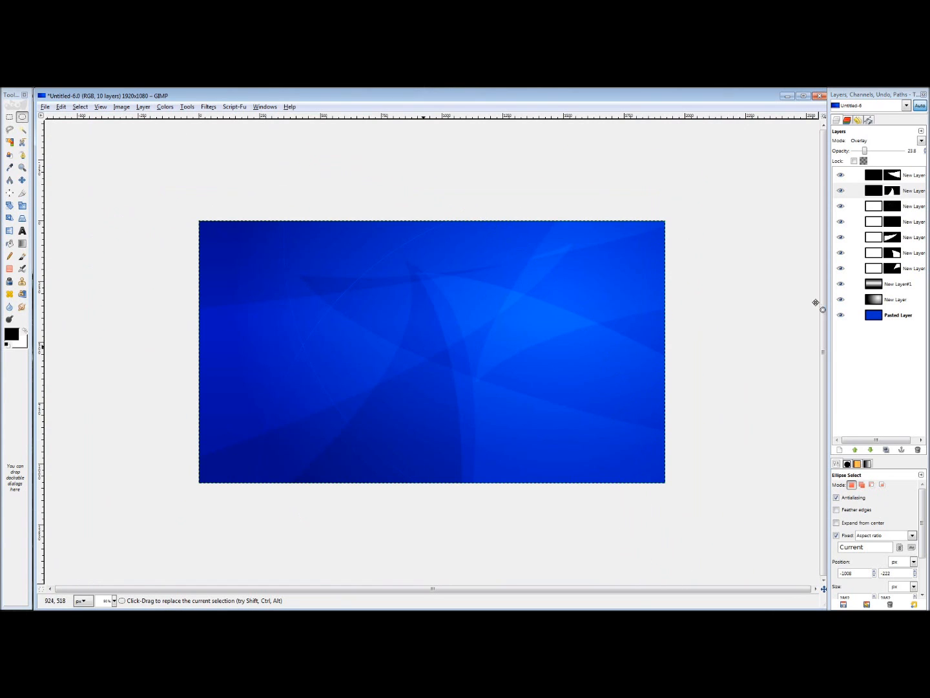
{"action": "left_click", "coordinate": [869, 120]}
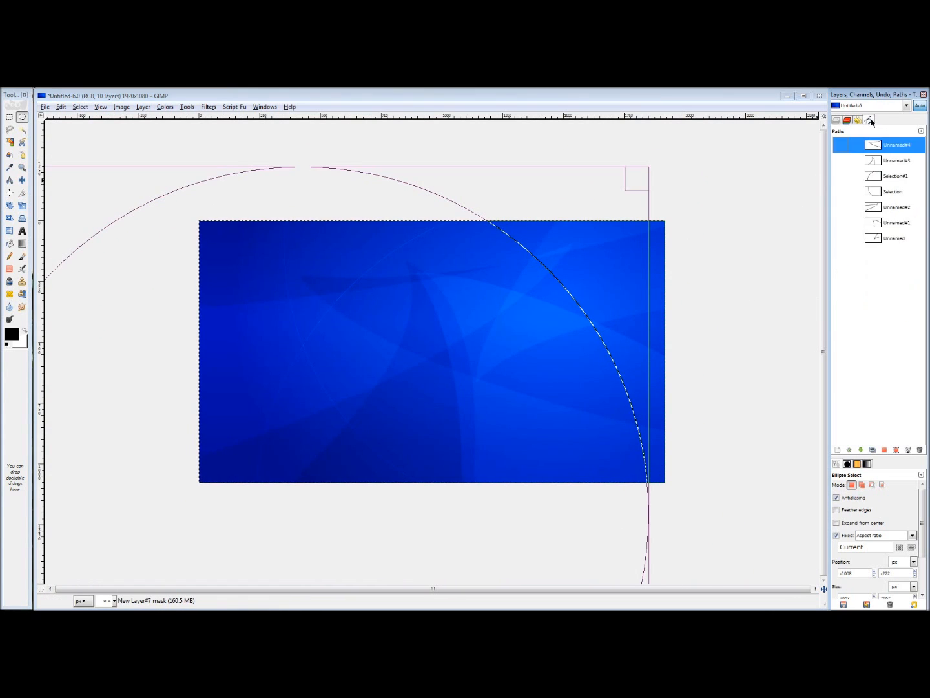
{"action": "left_click", "coordinate": [895, 451]}
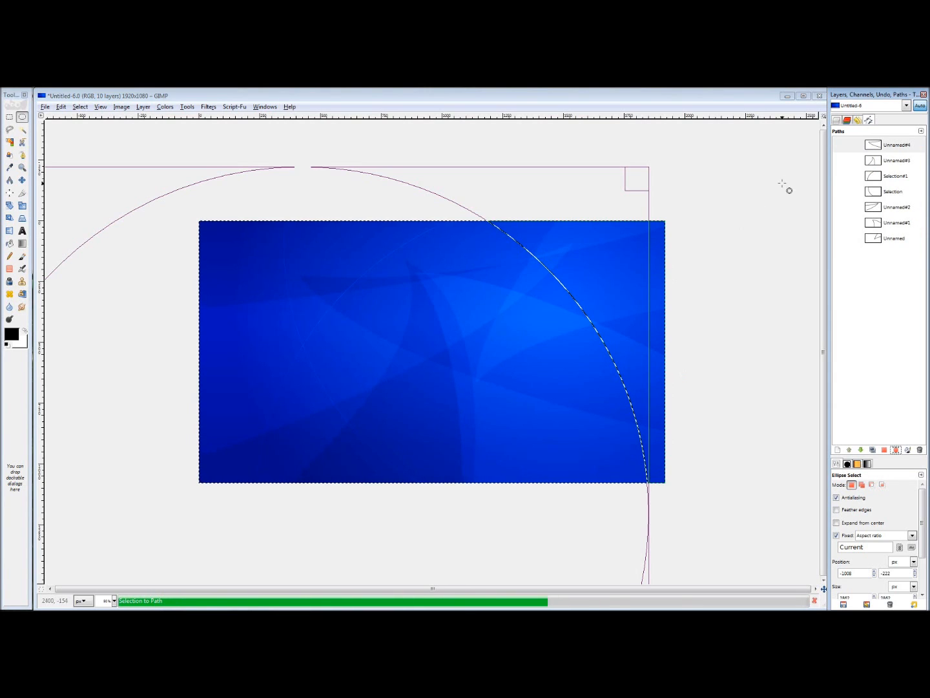
Add a 1920 × 1080 px layer with the black foreground fill on top of the stack and set its mode to Overlay
{"action": "left_click", "coordinate": [838, 122]}
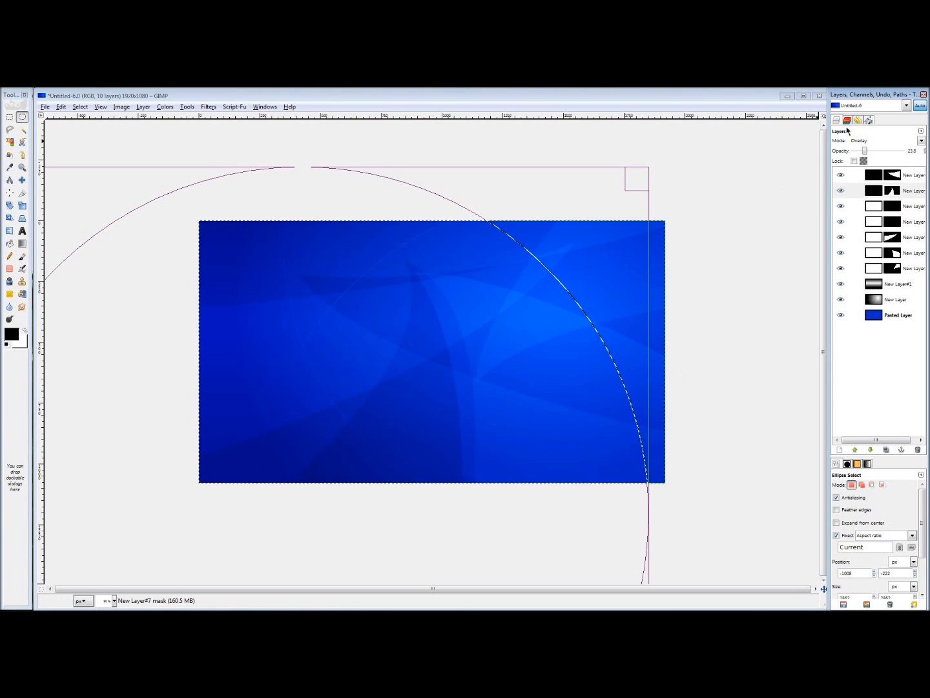
{"action": "right_click", "coordinate": [883, 177]}
{"action": "left_click", "coordinate": [822, 200]}
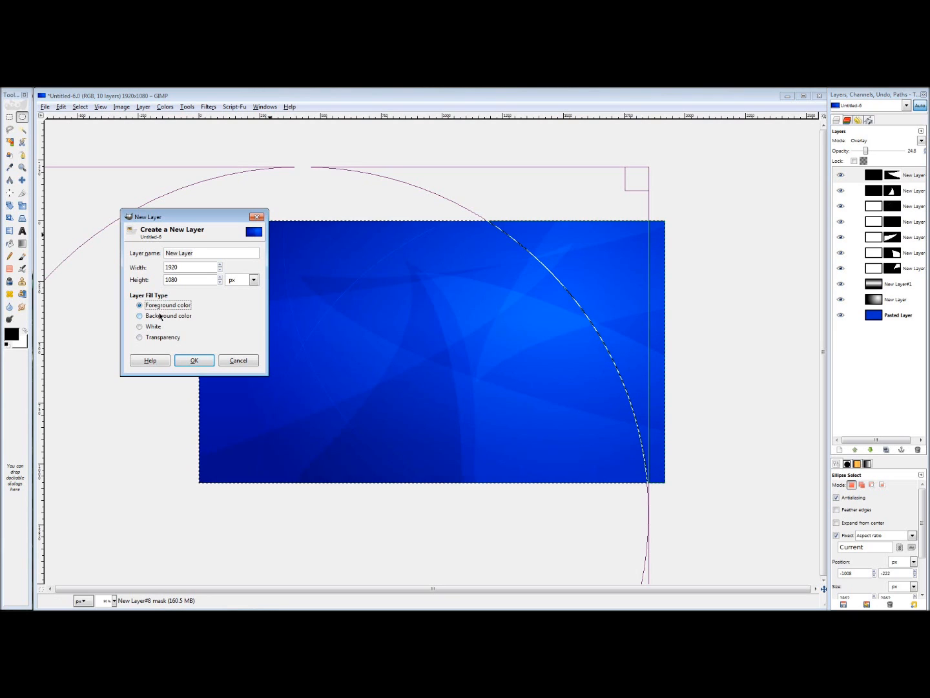
{"action": "left_click", "coordinate": [192, 361]}
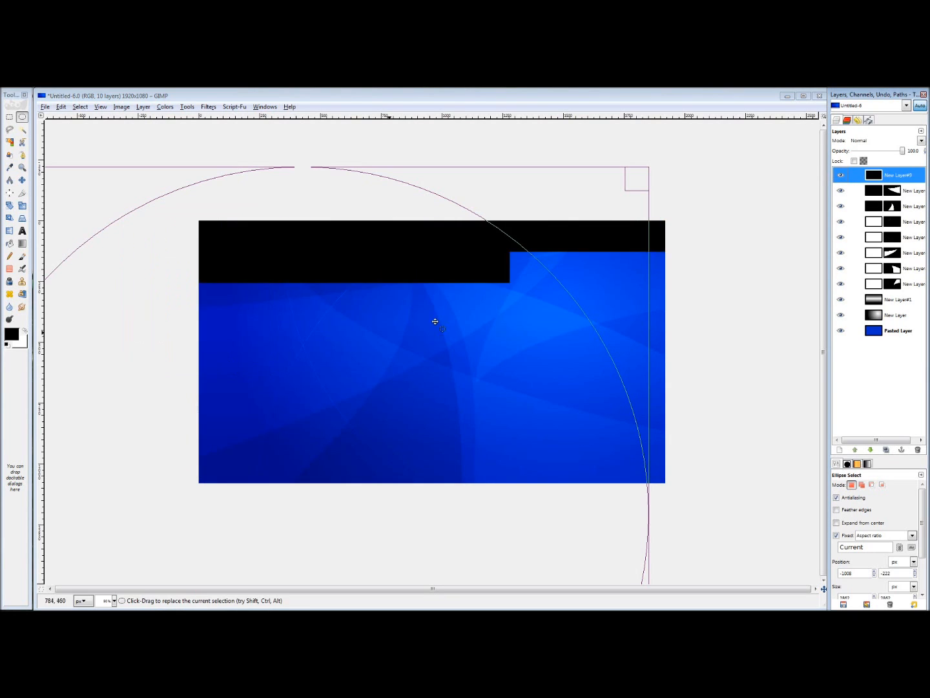
{"action": "left_click", "coordinate": [883, 138]}
{"action": "left_click", "coordinate": [874, 211]}
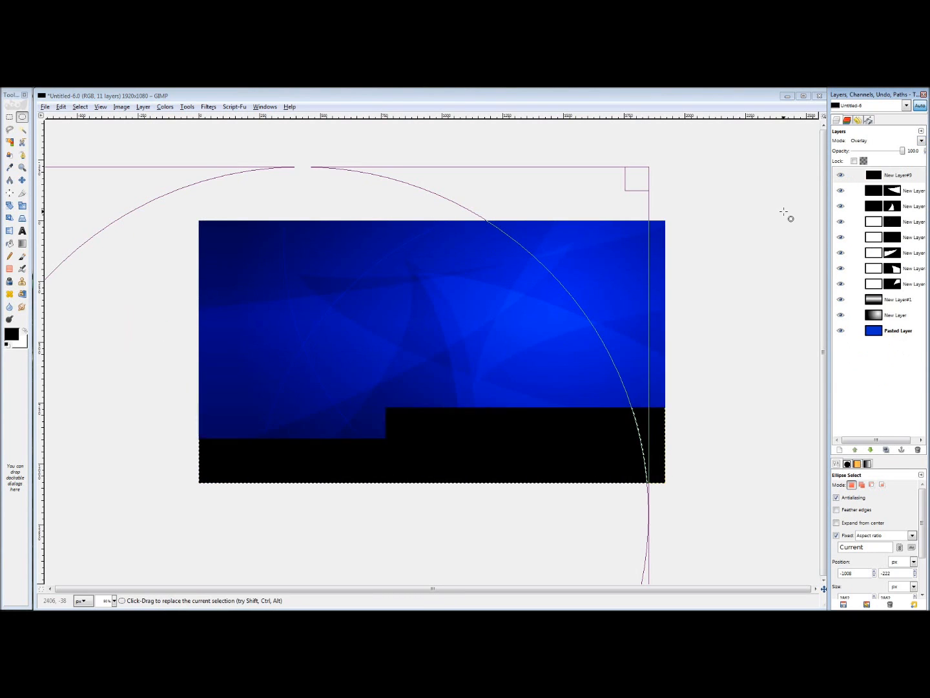
Reduce the circular selection to a 1-pixel border without feathering or locking to the image edges
{"action": "left_click", "coordinate": [83, 107]}
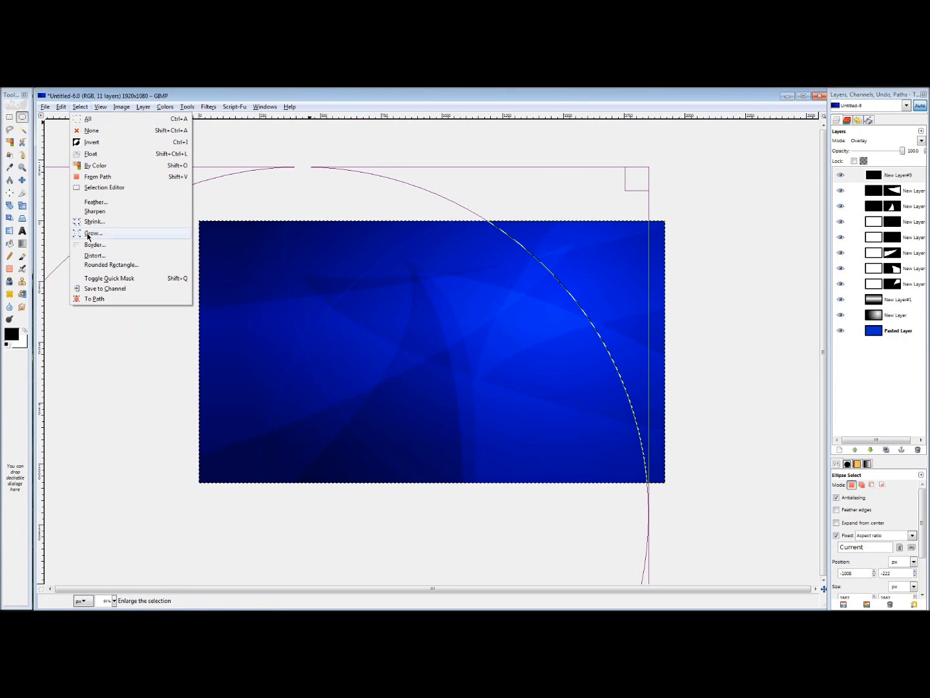
{"action": "left_click", "coordinate": [91, 244]}
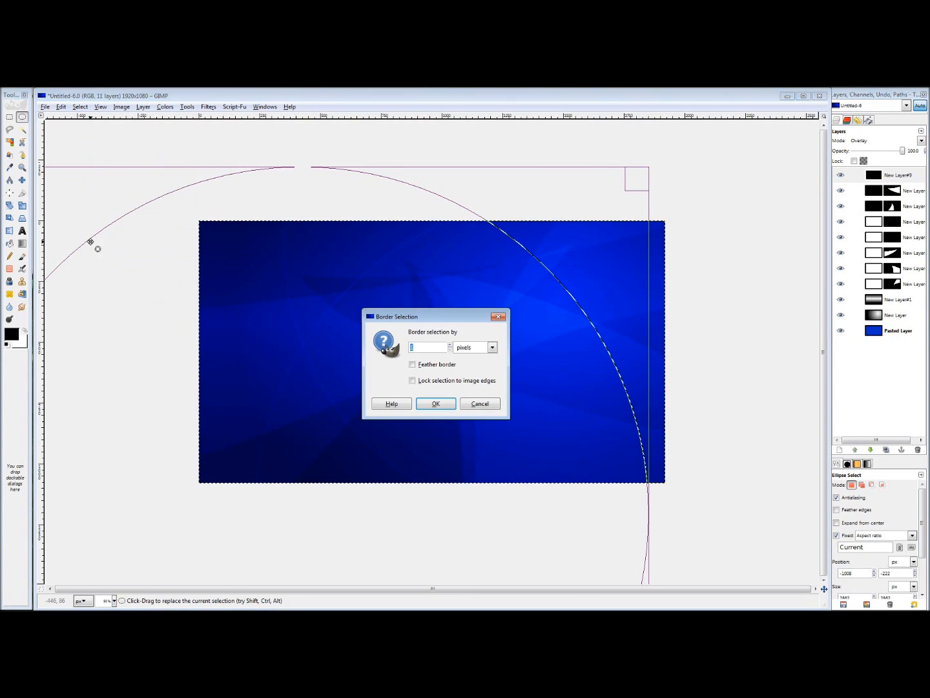
{"action": "left_click", "coordinate": [435, 403]}
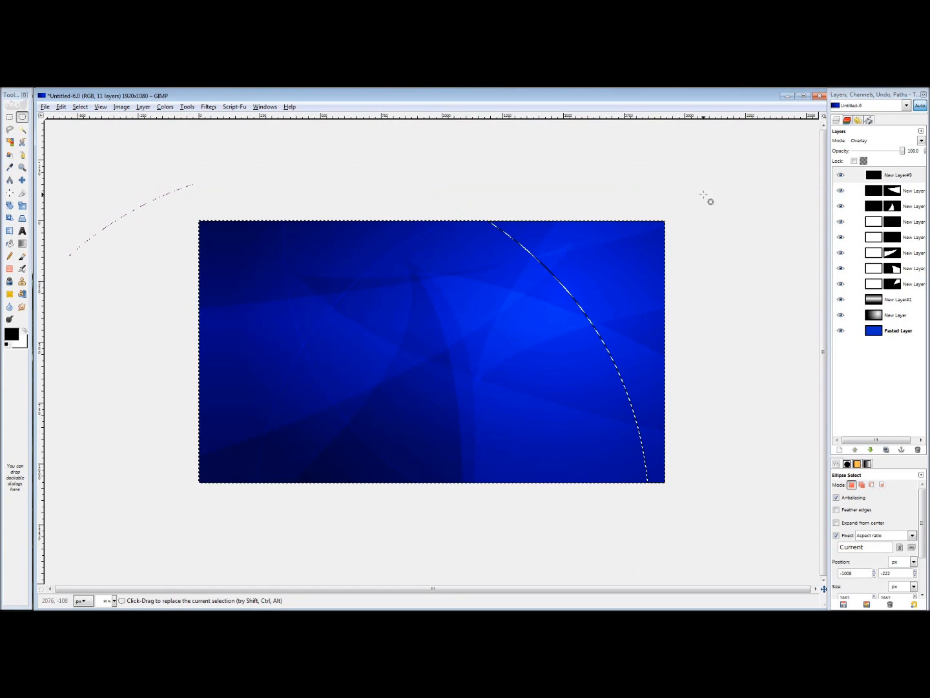
Mask the top black overlay layer with the thin arc border selection, and clear the selection
{"action": "right_click", "coordinate": [880, 173]}
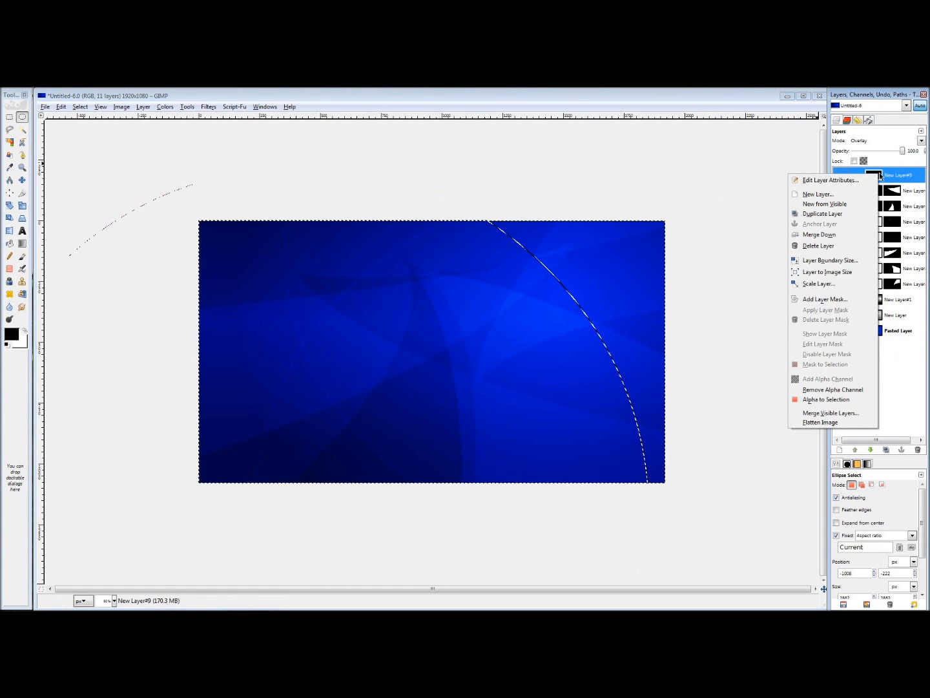
{"action": "left_click", "coordinate": [824, 299]}
{"action": "right_click", "coordinate": [852, 177]}
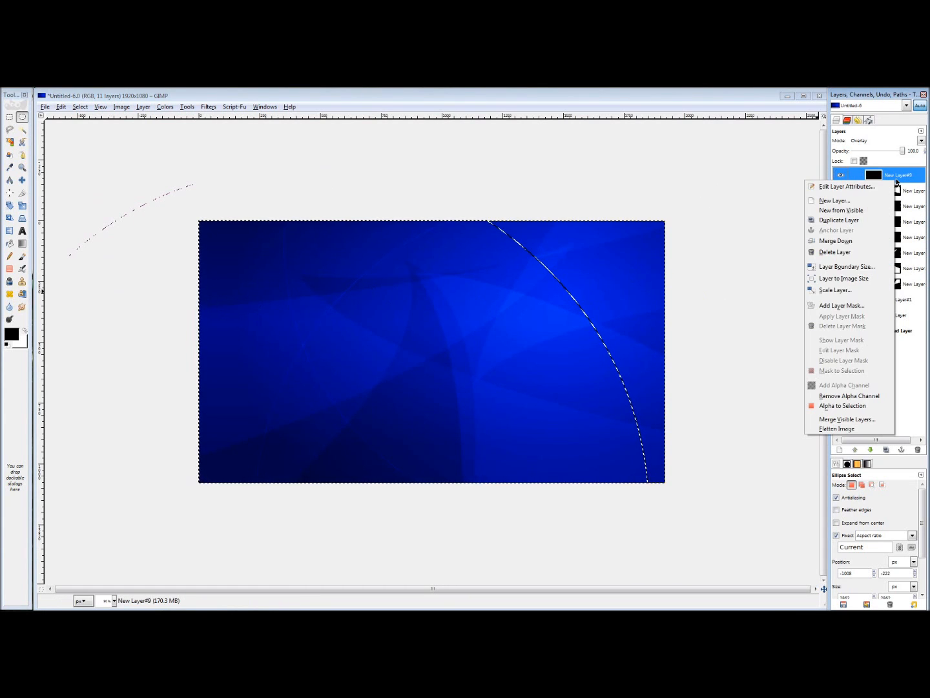
{"action": "left_click", "coordinate": [838, 305]}
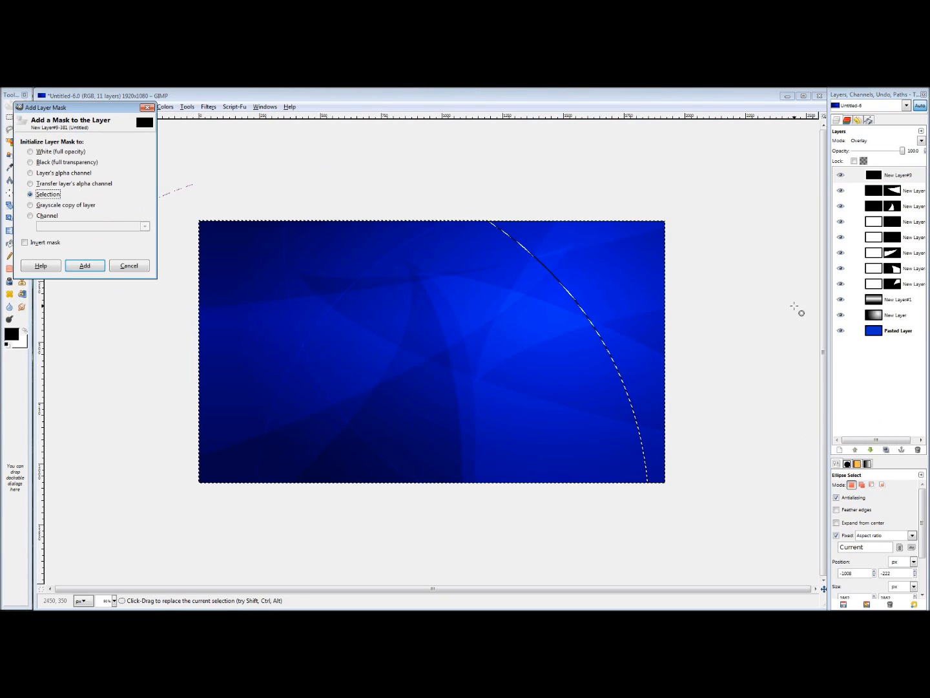
{"action": "left_click", "coordinate": [78, 265]}
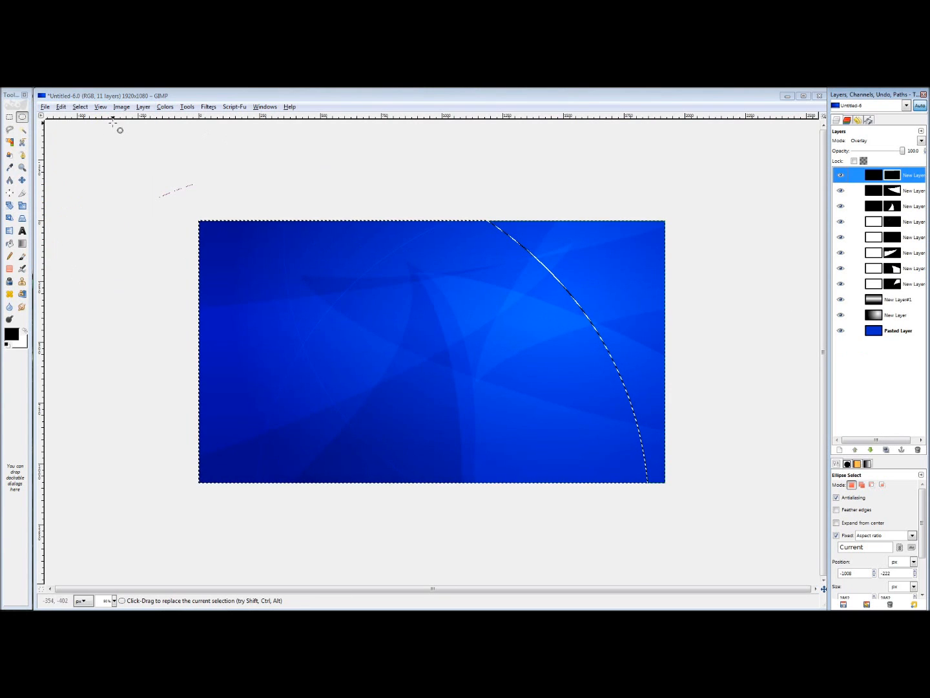
{"action": "left_click", "coordinate": [80, 107]}
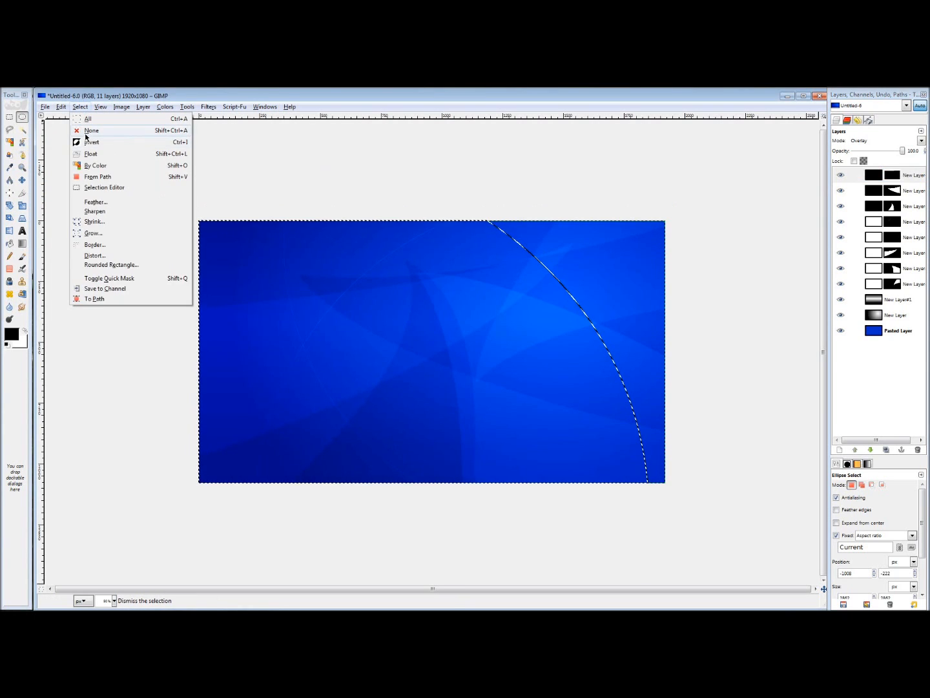
{"action": "left_click", "coordinate": [94, 134]}
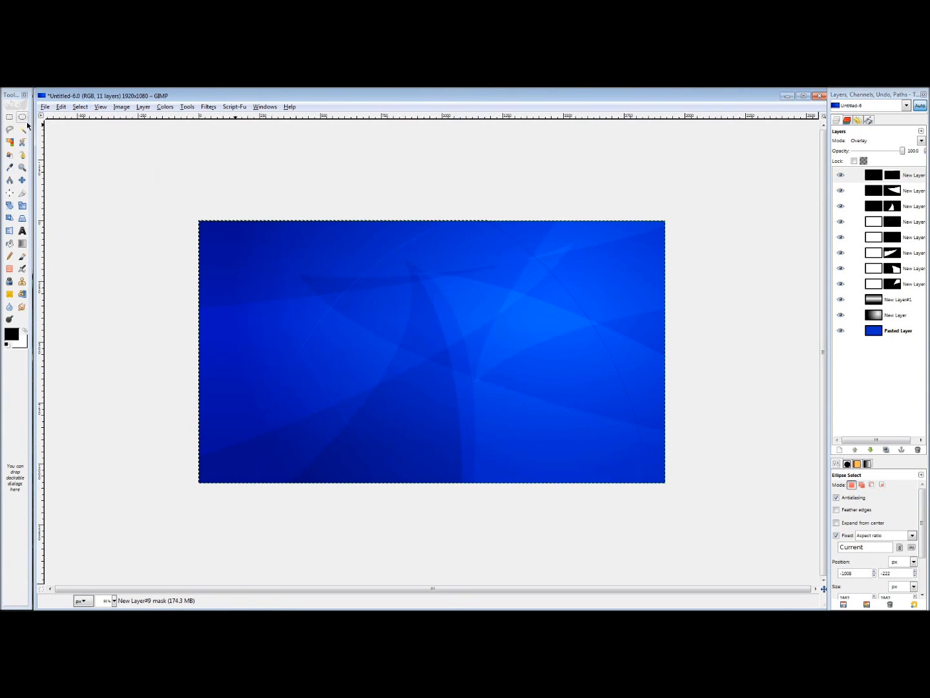
Make a free selection from the dark arc's top end around the canvas's left side to its bottom end, enclosing the stray edge lines
{"action": "key", "text": "z"}
{"action": "left_click_drag", "start_coordinate": [480, 214], "coordinate": [517, 252]}
{"action": "left_click_drag", "start_coordinate": [245, 195], "coordinate": [295, 248]}
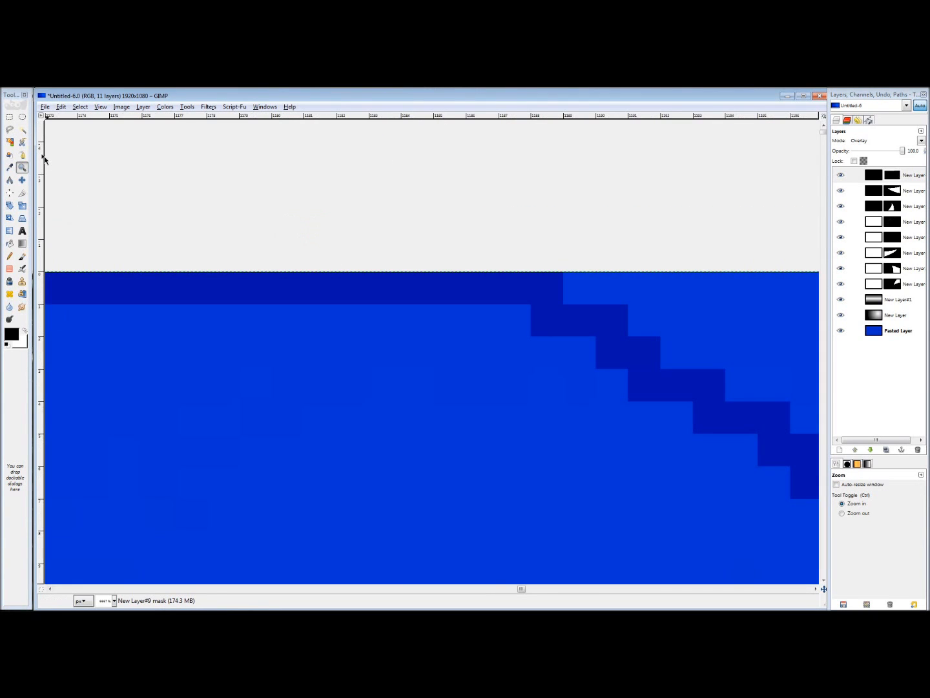
{"action": "left_click", "coordinate": [10, 131]}
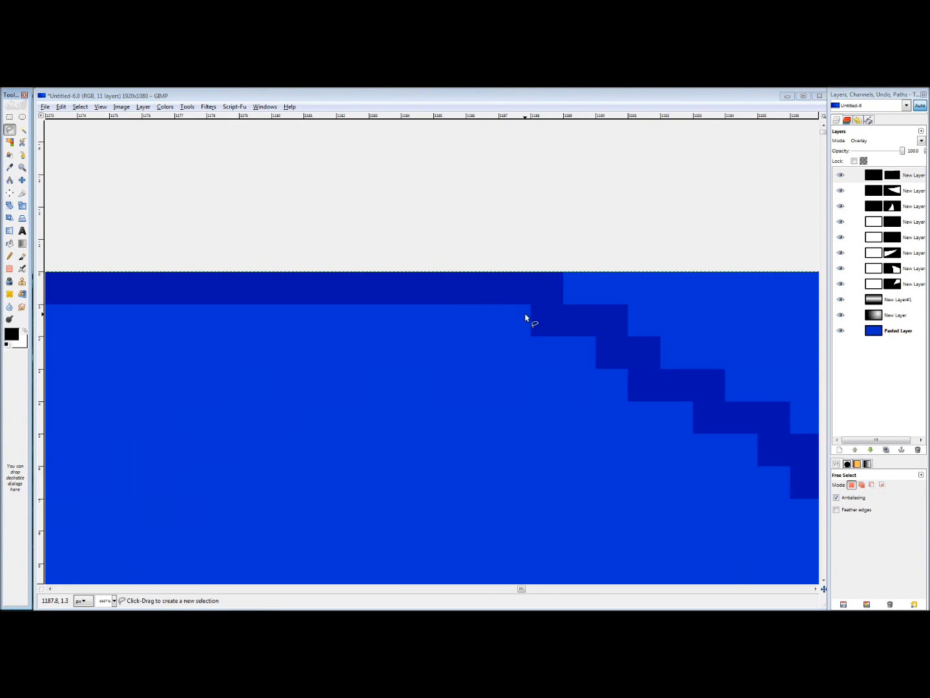
{"action": "left_click_drag", "start_coordinate": [530, 312], "coordinate": [531, 235]}
{"action": "scroll", "coordinate": [614, 235], "scroll_direction": "down", "scroll_amount": 3}
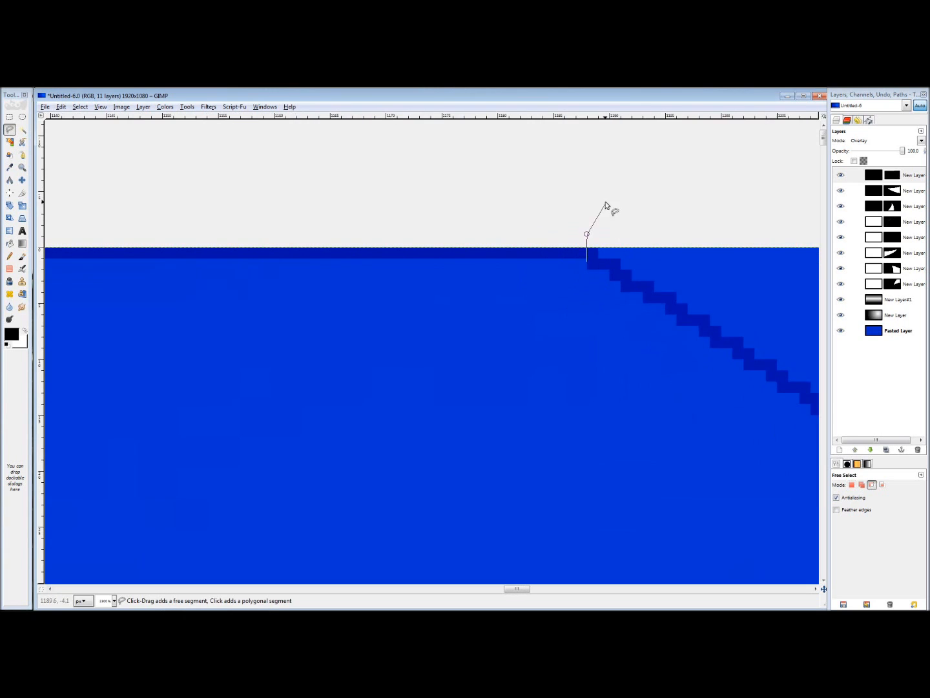
{"action": "scroll", "coordinate": [602, 196], "scroll_direction": "down", "scroll_amount": 10}
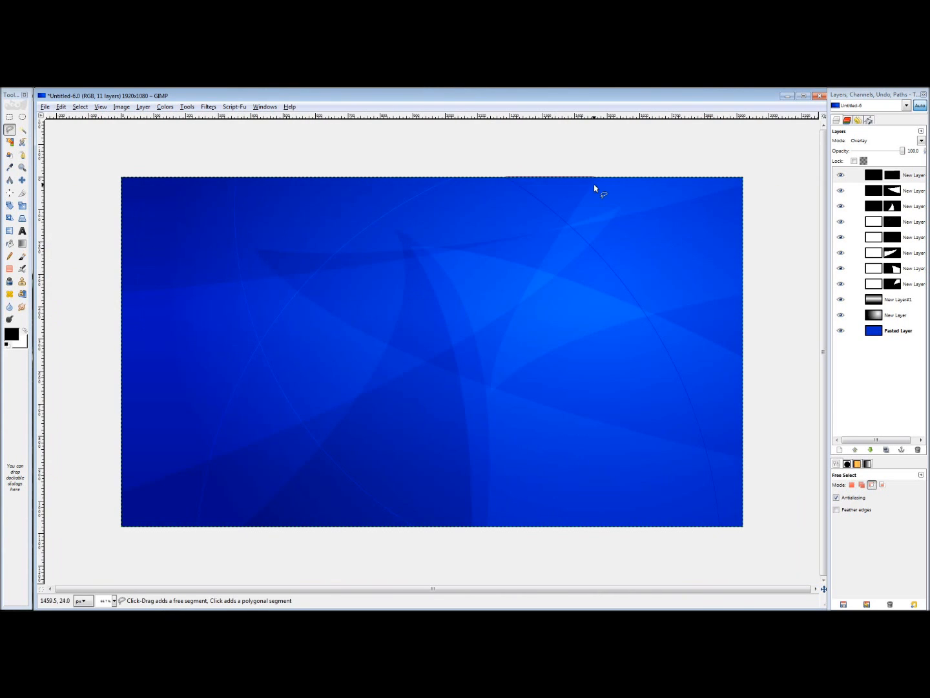
{"action": "left_click", "coordinate": [100, 161]}
{"action": "left_click", "coordinate": [96, 533]}
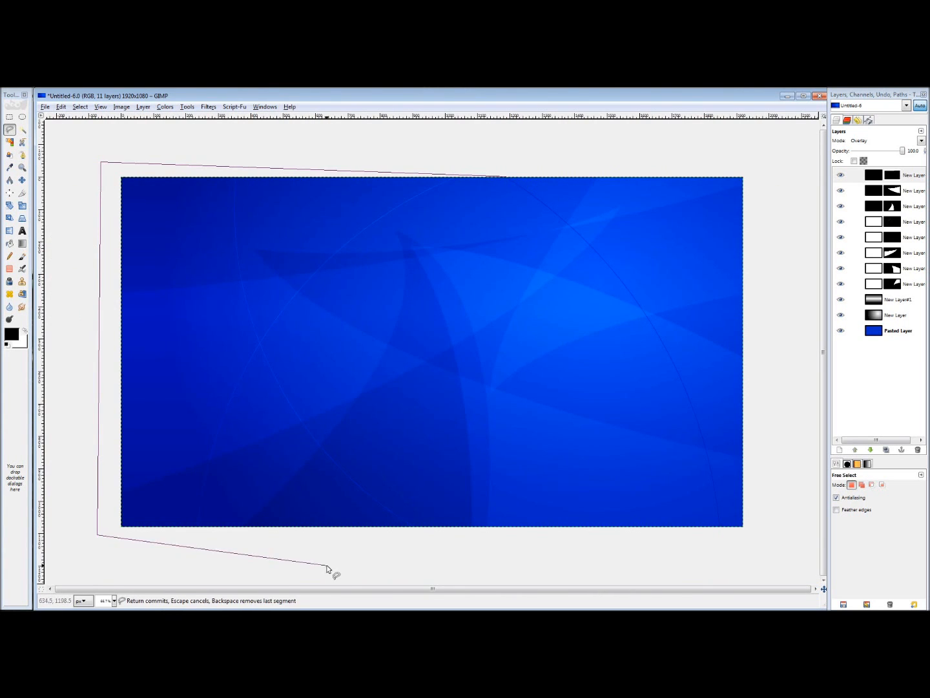
{"action": "scroll", "coordinate": [744, 544], "scroll_direction": "up", "scroll_amount": 5}
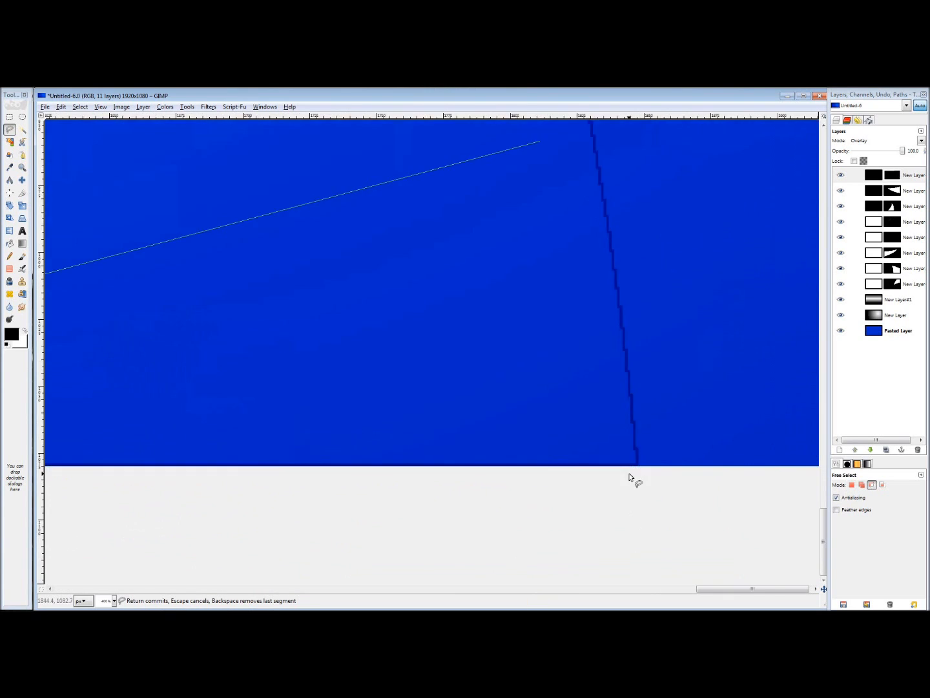
{"action": "scroll", "coordinate": [631, 477], "scroll_direction": "up", "scroll_amount": 5}
{"action": "left_click", "coordinate": [665, 515]}
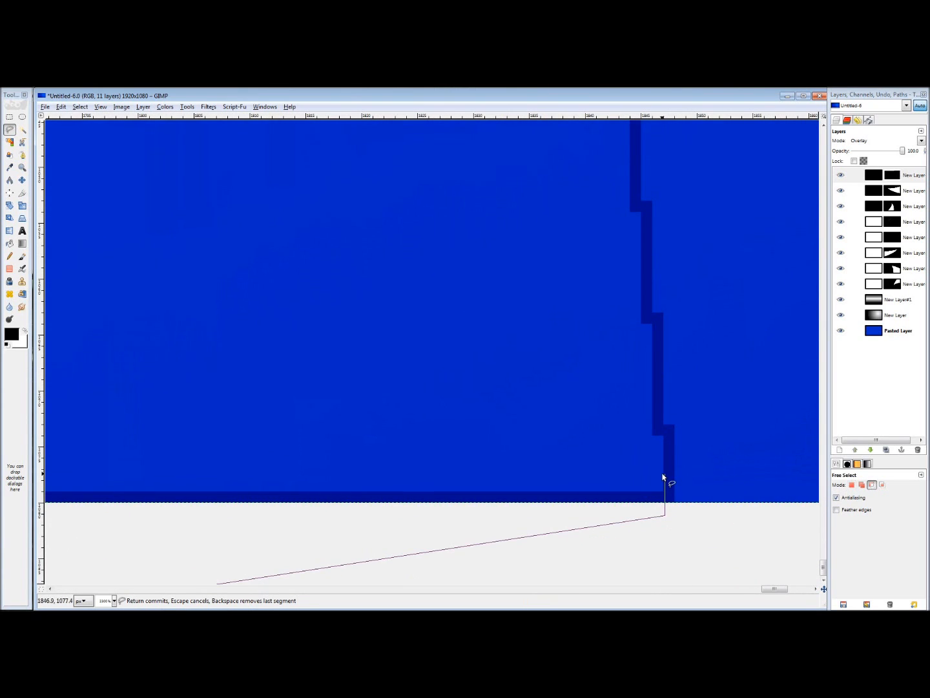
{"action": "scroll", "coordinate": [554, 395], "scroll_direction": "down", "scroll_amount": 10}
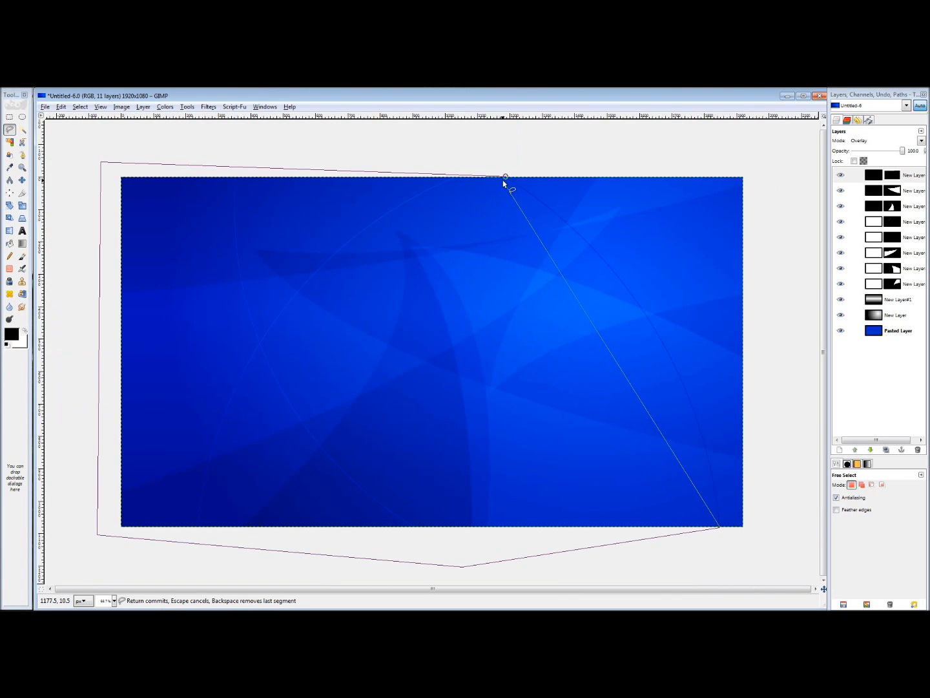
{"action": "left_click", "coordinate": [503, 177]}
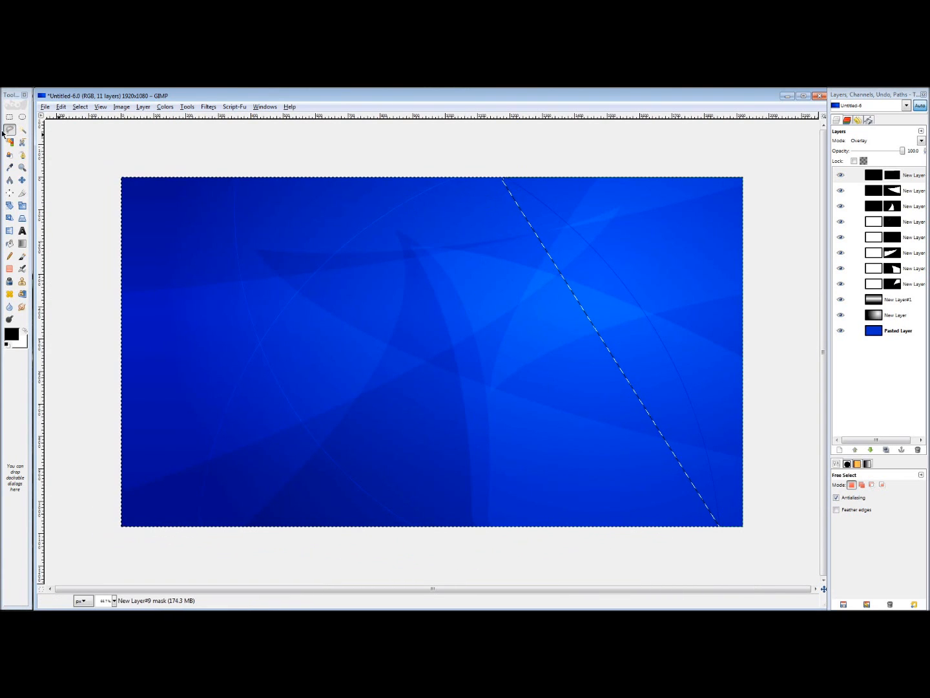
Fill the selected part of the top layer's mask with black to remove the stray edge lines, and clear the selection
{"action": "left_click", "coordinate": [22, 243]}
{"action": "left_click", "coordinate": [9, 243]}
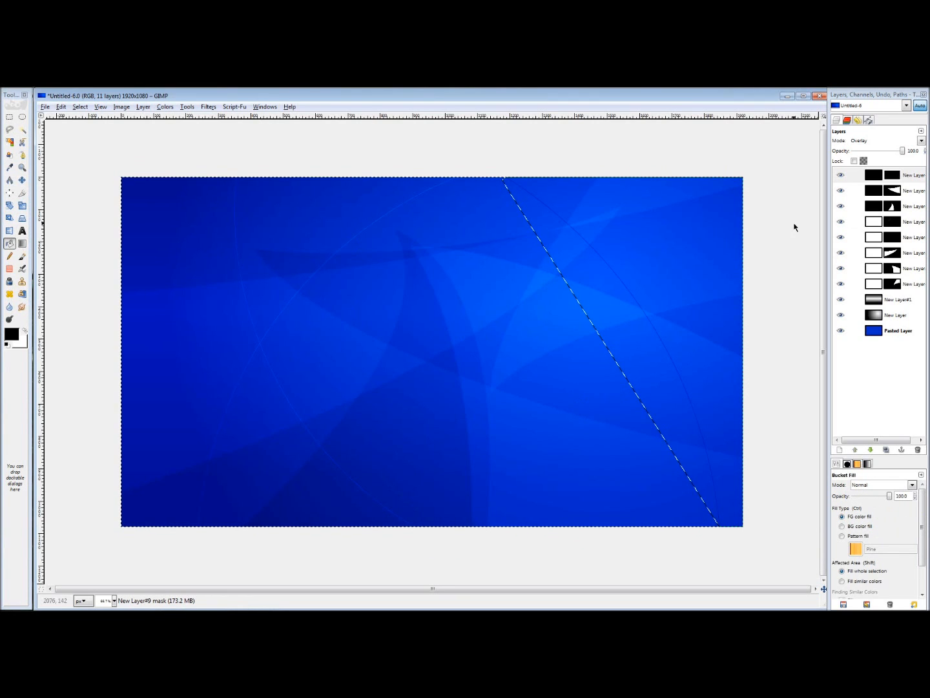
{"action": "left_click", "coordinate": [81, 107]}
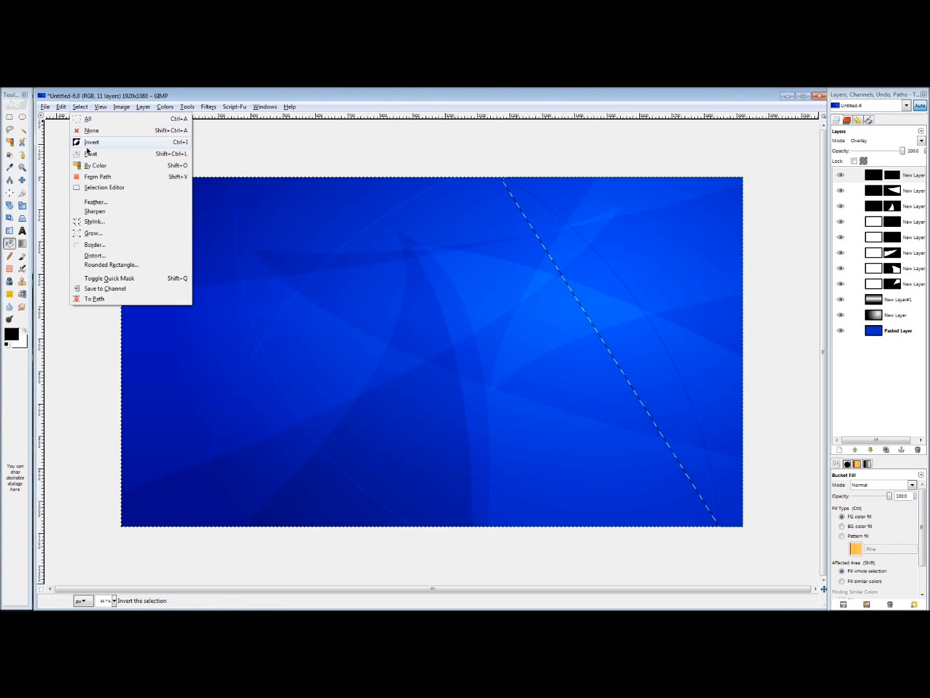
{"action": "left_click", "coordinate": [94, 133]}
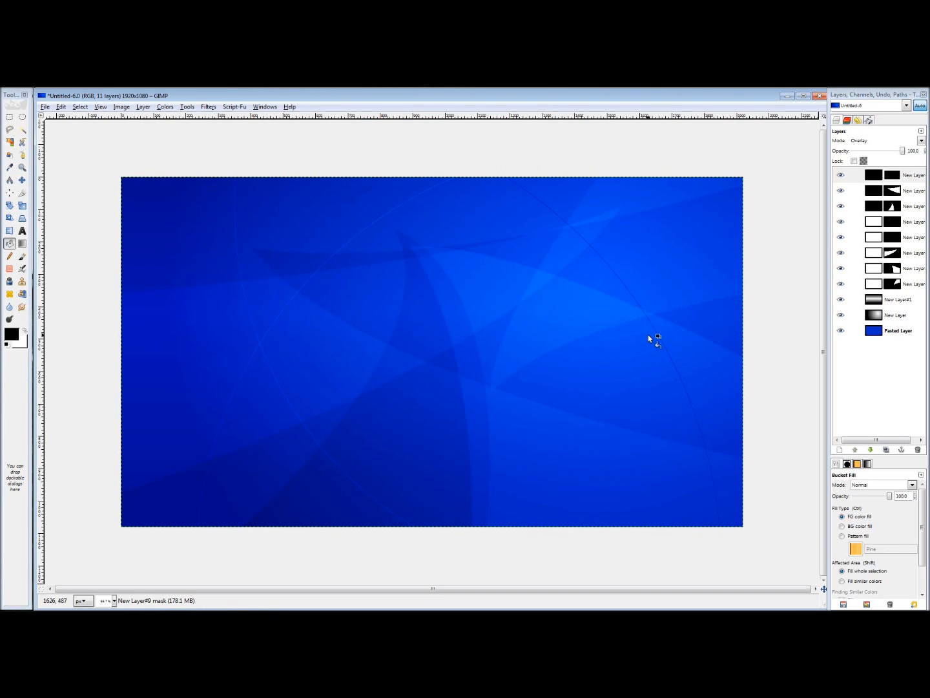
Recolor the bottom base layer by filling it with dark green 167400
{"action": "left_click", "coordinate": [879, 330]}
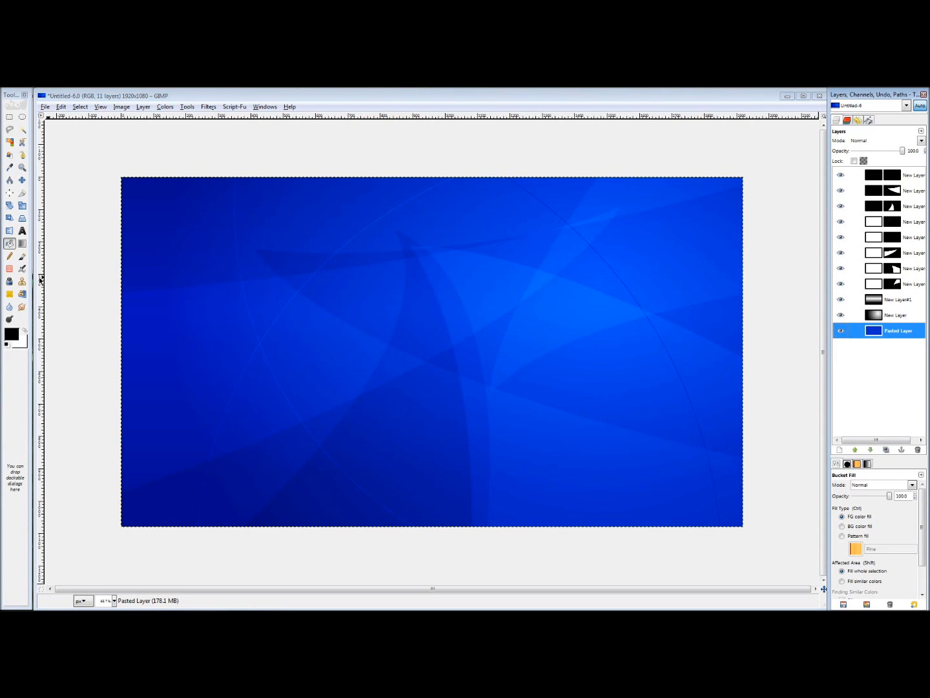
{"action": "left_click", "coordinate": [12, 335]}
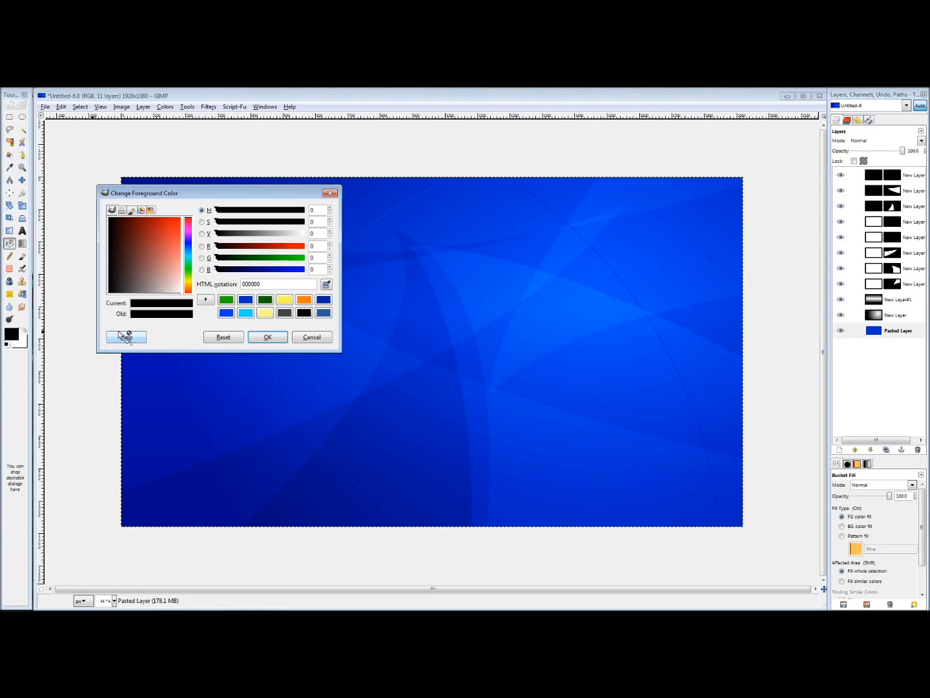
{"action": "left_click", "coordinate": [265, 300]}
{"action": "left_click", "coordinate": [264, 338]}
{"action": "left_click", "coordinate": [356, 336]}
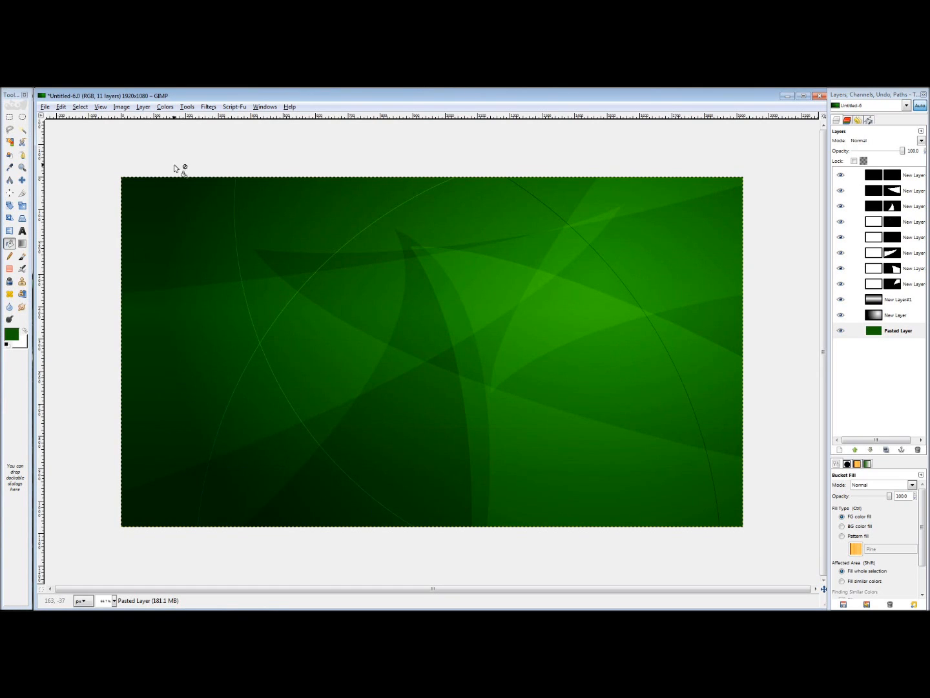
Try shifting the base layer's hue to -177 with Hue-Saturation, and discard the adjustment
{"action": "left_click", "coordinate": [166, 107]}
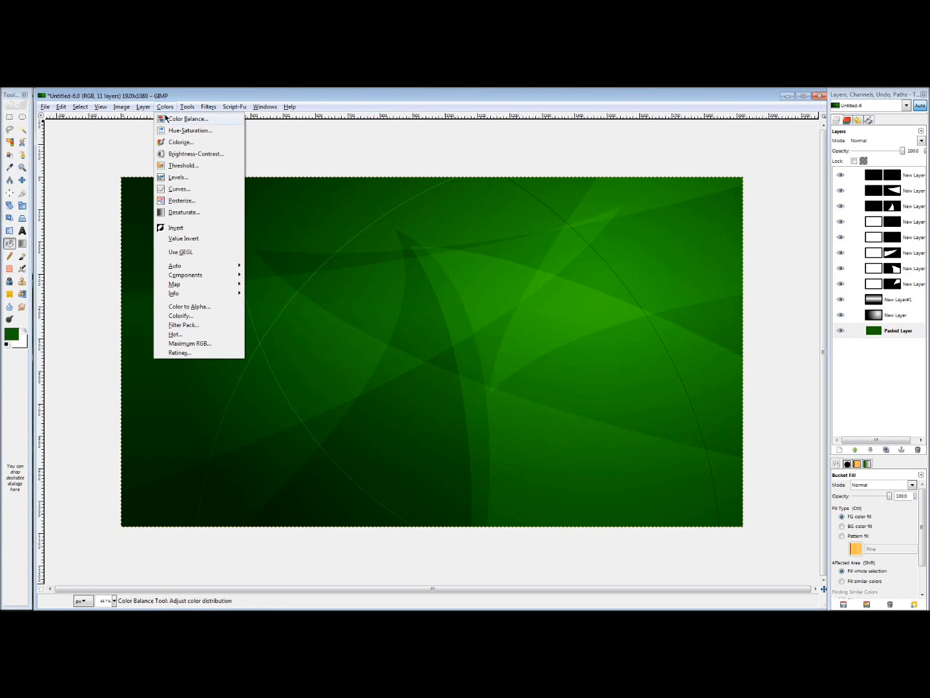
{"action": "left_click", "coordinate": [169, 130]}
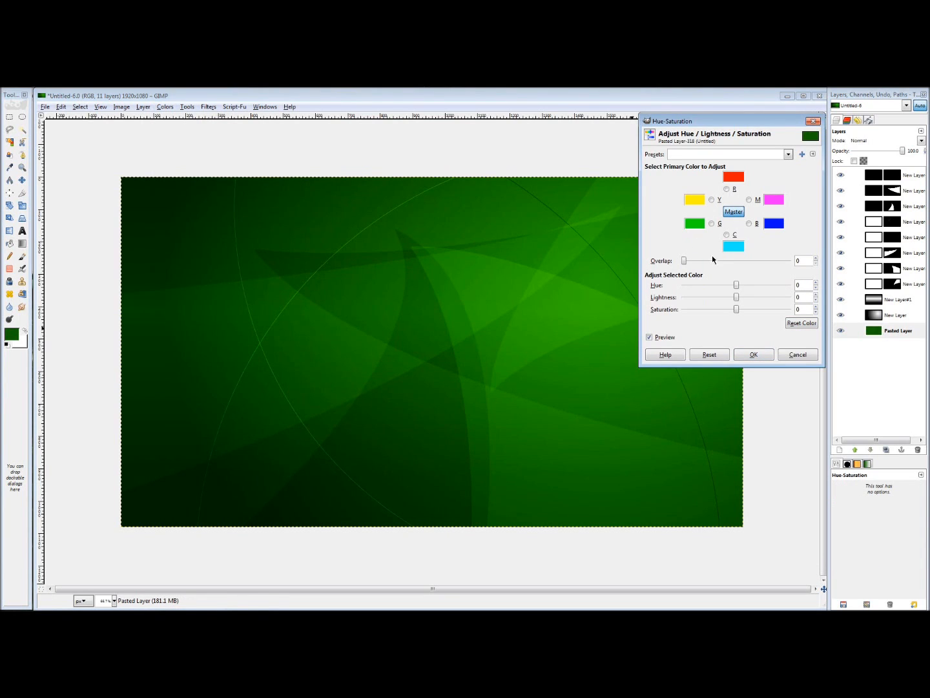
{"action": "left_click_drag", "start_coordinate": [742, 288], "coordinate": [686, 294]}
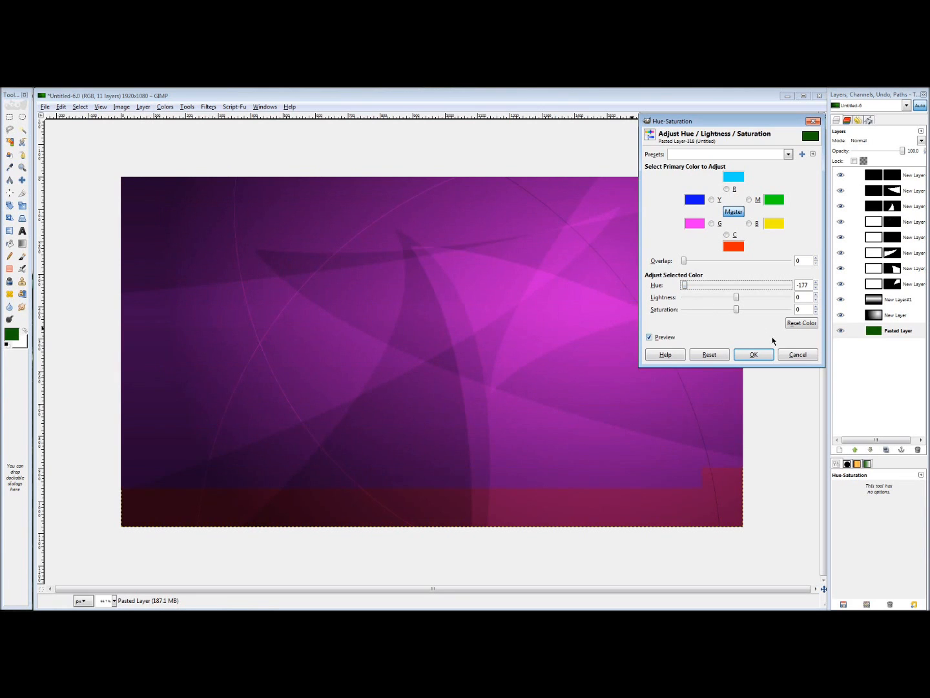
{"action": "left_click", "coordinate": [785, 355]}
Prepare the Blend tool with light cyan blue as the foreground color and blue 0036ff as the background color
{"action": "left_click", "coordinate": [24, 245]}
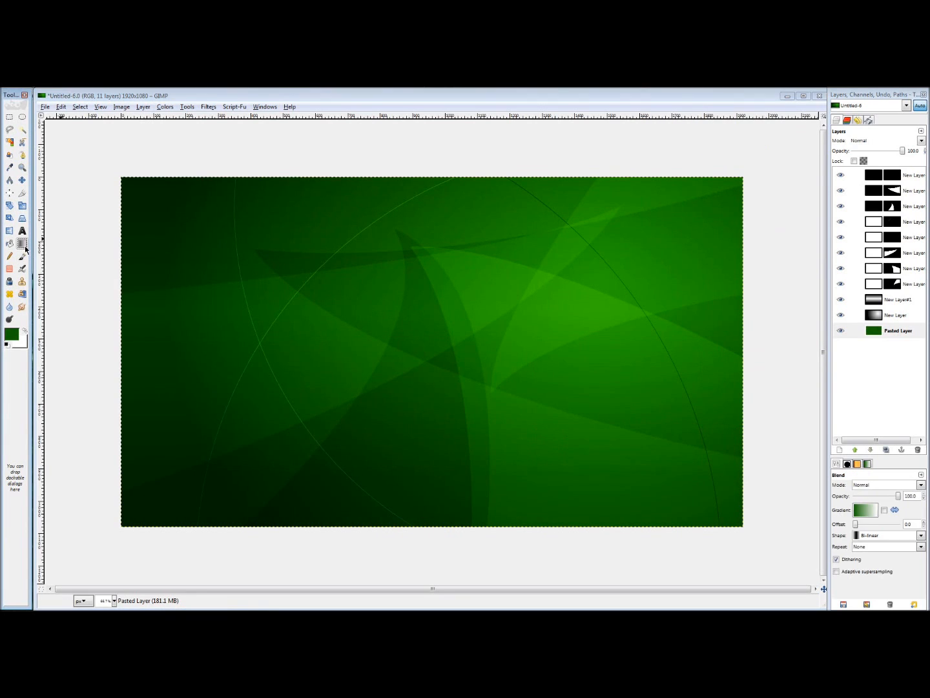
{"action": "left_click", "coordinate": [23, 330]}
{"action": "left_click", "coordinate": [16, 338]}
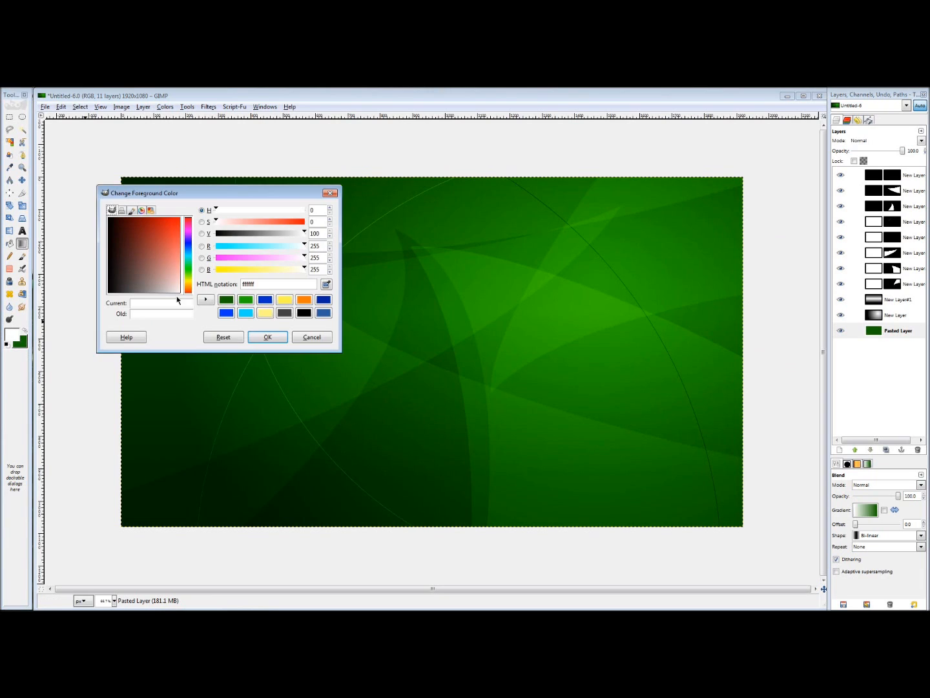
{"action": "left_click", "coordinate": [245, 300]}
{"action": "left_click", "coordinate": [245, 313]}
{"action": "left_click", "coordinate": [226, 312]}
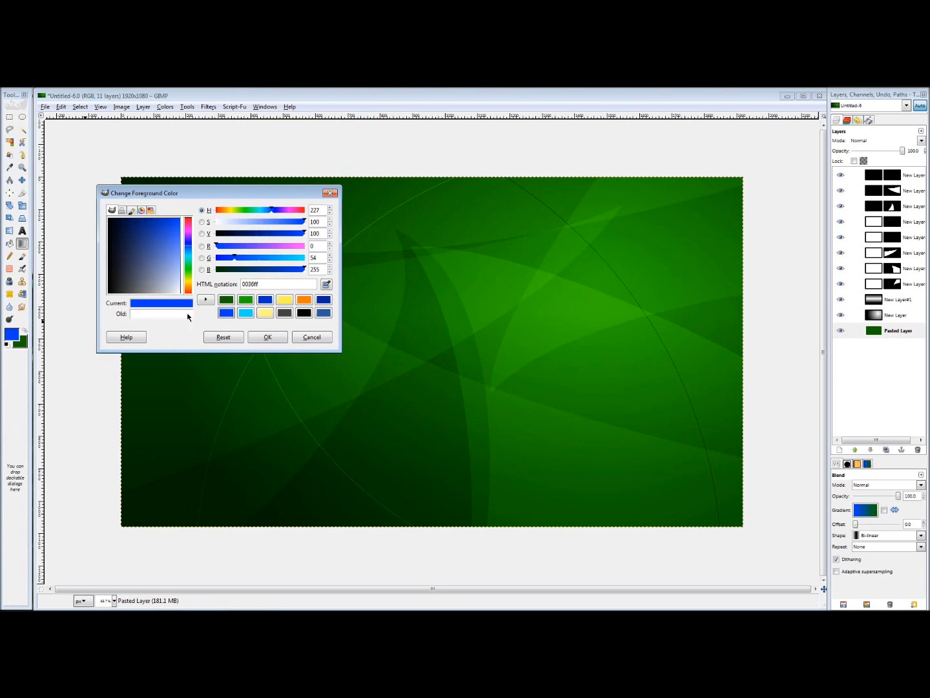
{"action": "left_click", "coordinate": [267, 338]}
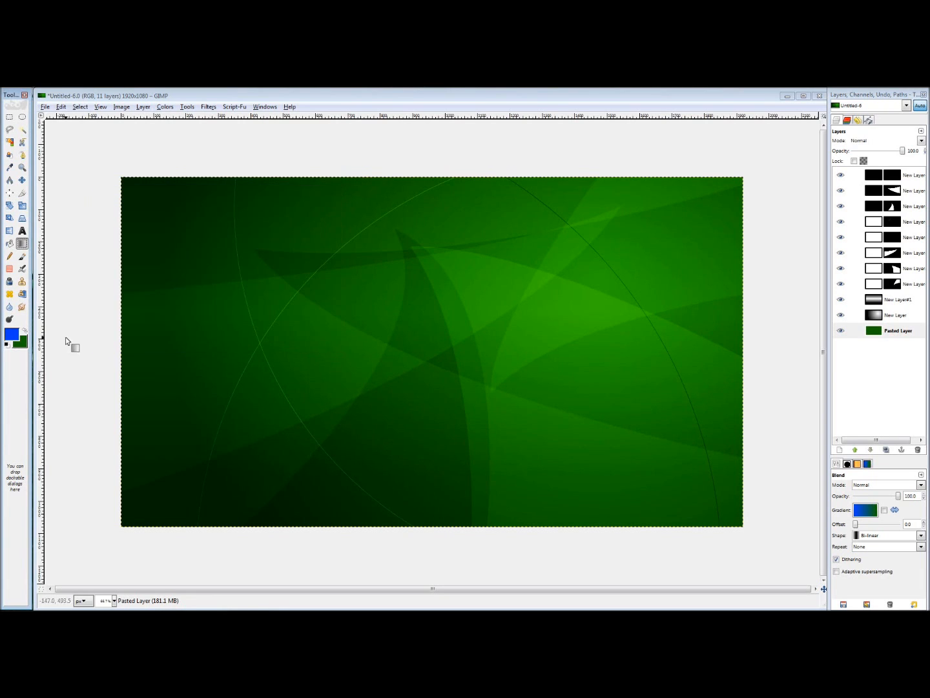
{"action": "left_click", "coordinate": [16, 336]}
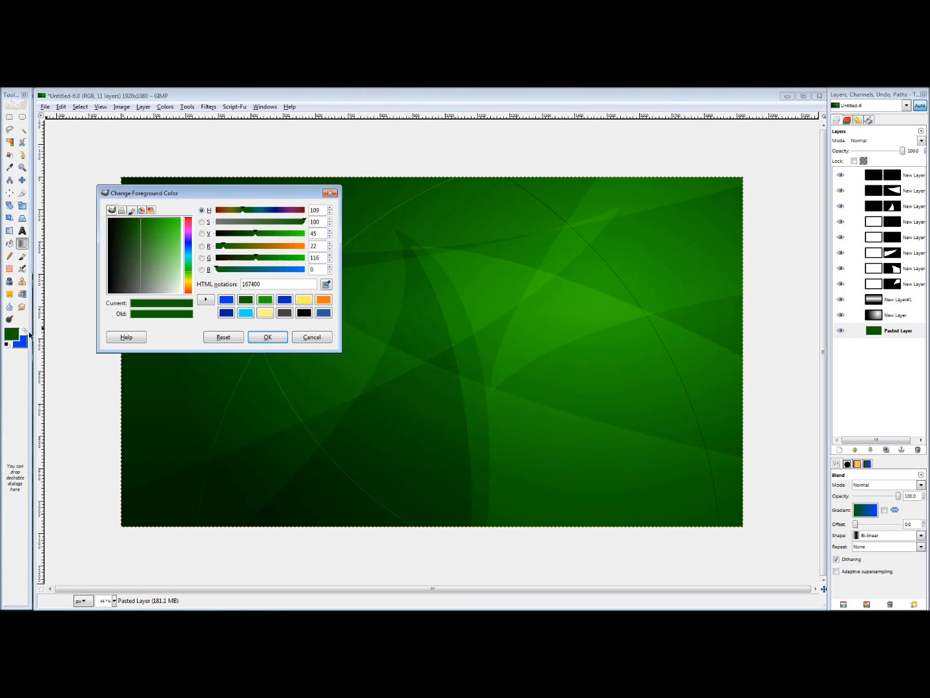
{"action": "left_click", "coordinate": [245, 313]}
{"action": "left_click", "coordinate": [266, 338]}
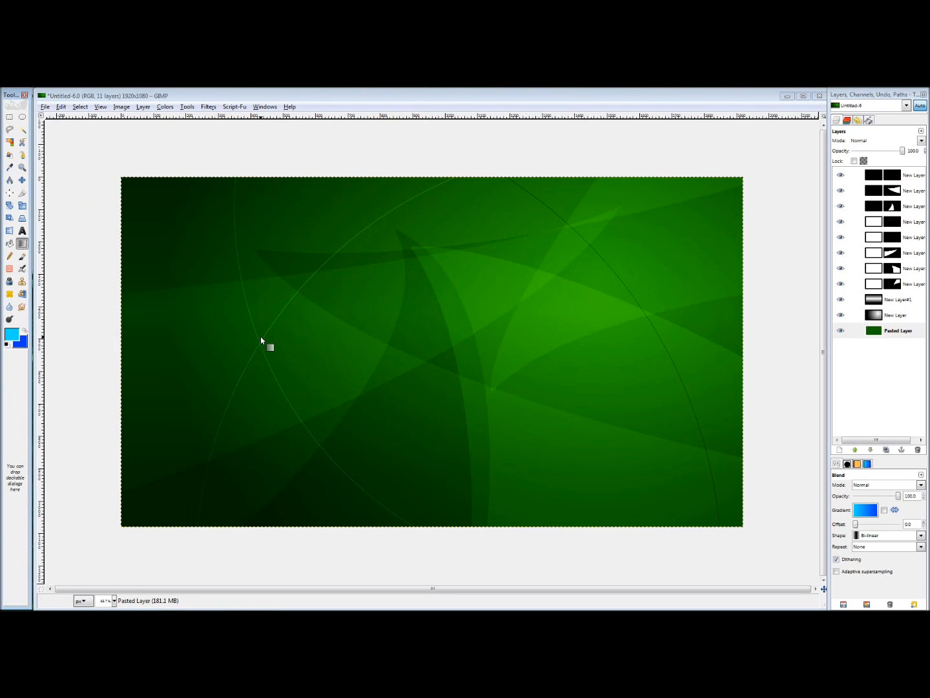
Draw bi-linear light-to-dark blue gradients across the base layer in several diagonal directions
{"action": "mouse_move", "coordinate": [308, 279]}
{"action": "left_mouse_down"}
{"action": "mouse_move", "coordinate": [354, 317]}
{"action": "mouse_move", "coordinate": [760, 450]}
{"action": "left_mouse_up"}
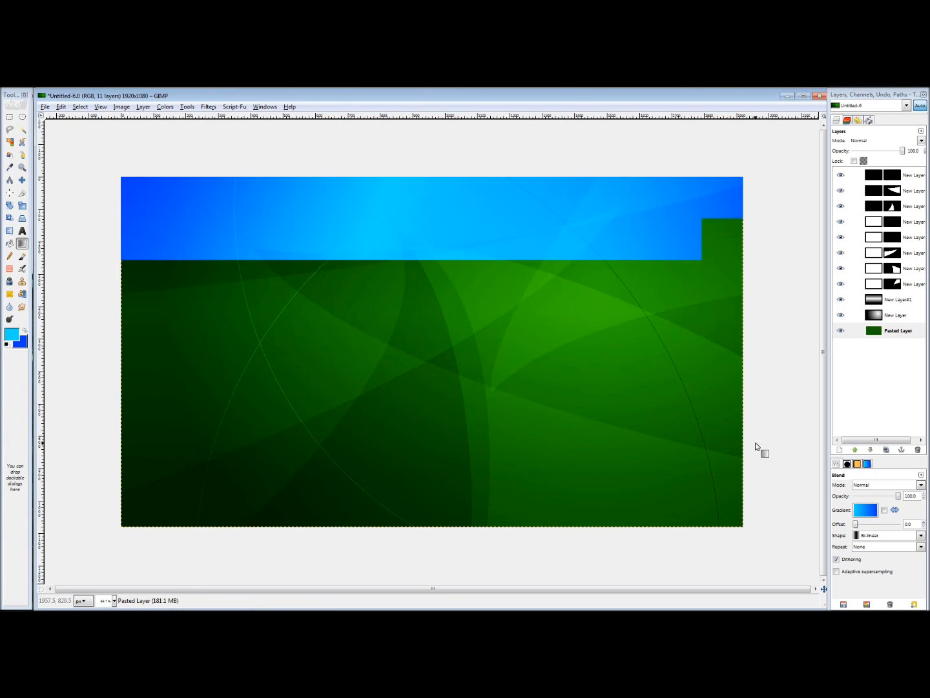
{"action": "left_click_drag", "start_coordinate": [642, 333], "coordinate": [561, 451]}
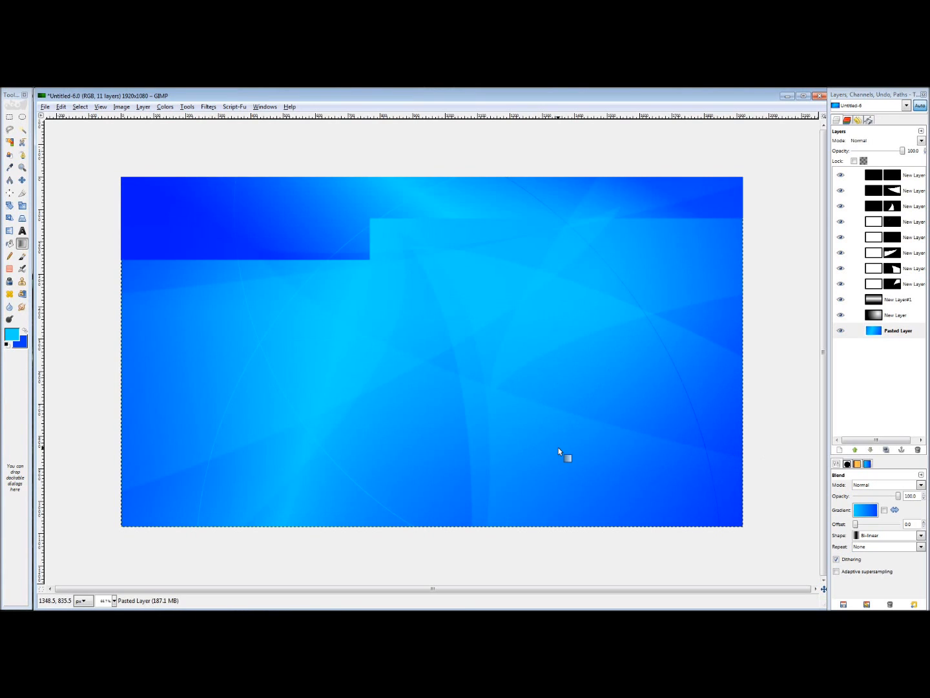
{"action": "left_click_drag", "start_coordinate": [458, 415], "coordinate": [372, 526]}
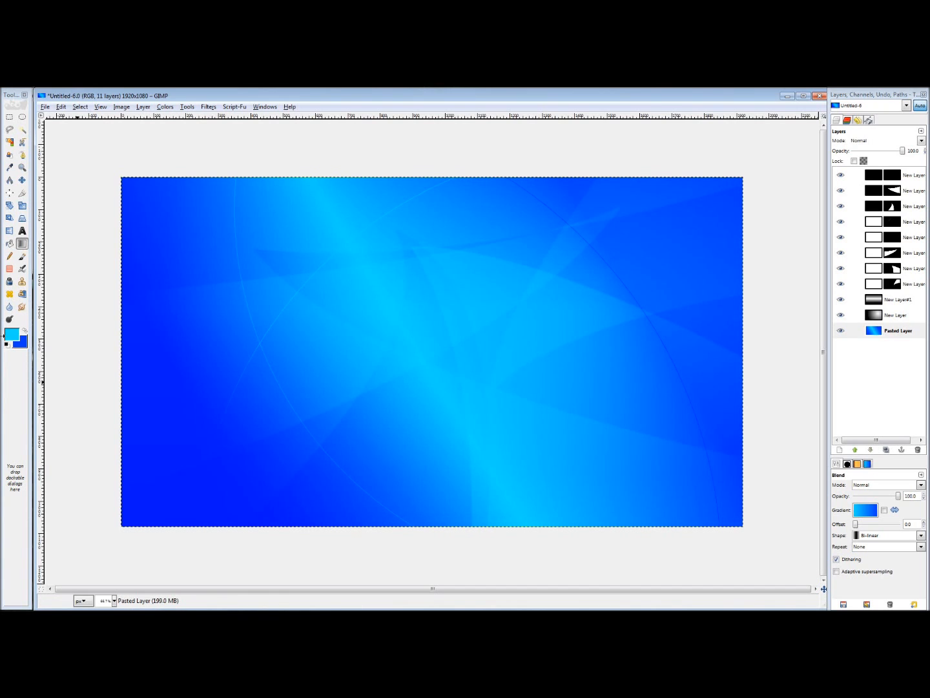
Reset the colors to black and white, and fill the base layer with solid black
{"action": "left_click", "coordinate": [7, 345]}
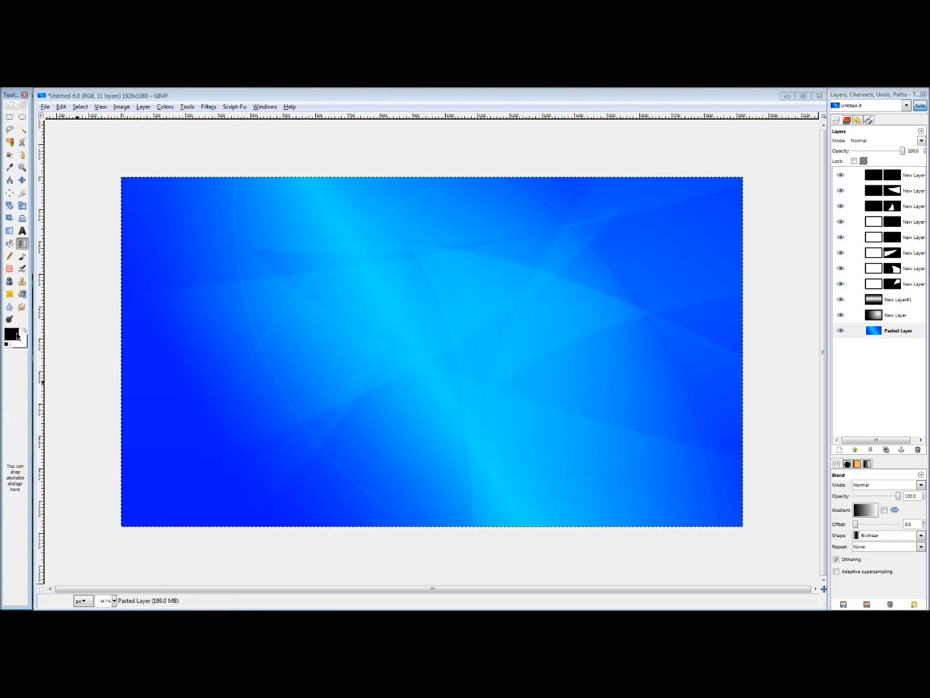
{"action": "left_click", "coordinate": [16, 335]}
{"action": "left_click", "coordinate": [268, 337]}
{"action": "left_click", "coordinate": [8, 243]}
{"action": "left_click", "coordinate": [253, 316]}
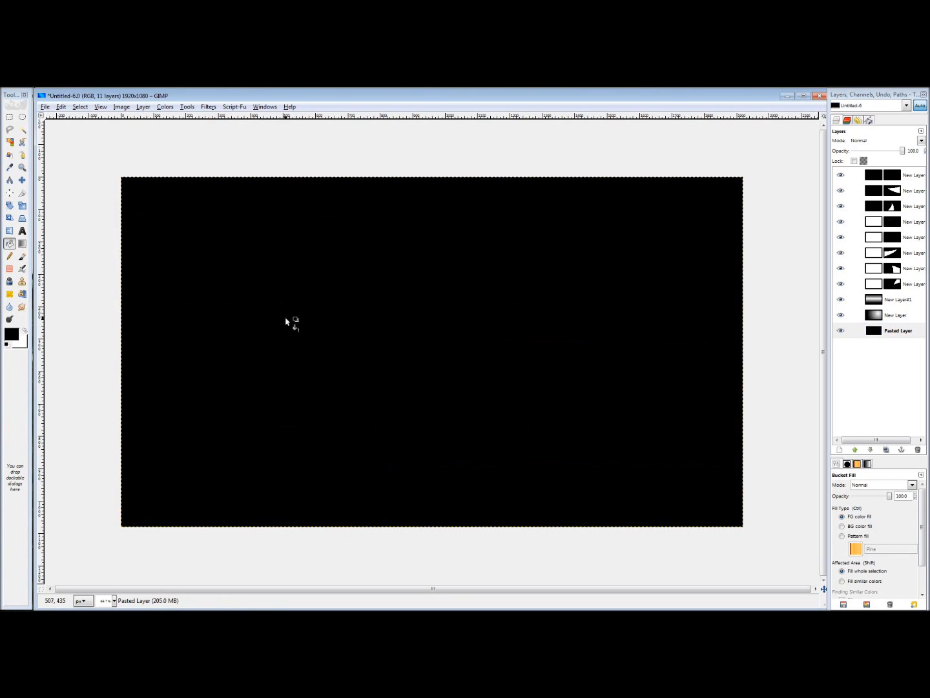
Choose a medium-dark blue foreground color and fill the bottom base layer with it
{"action": "left_click", "coordinate": [16, 334]}
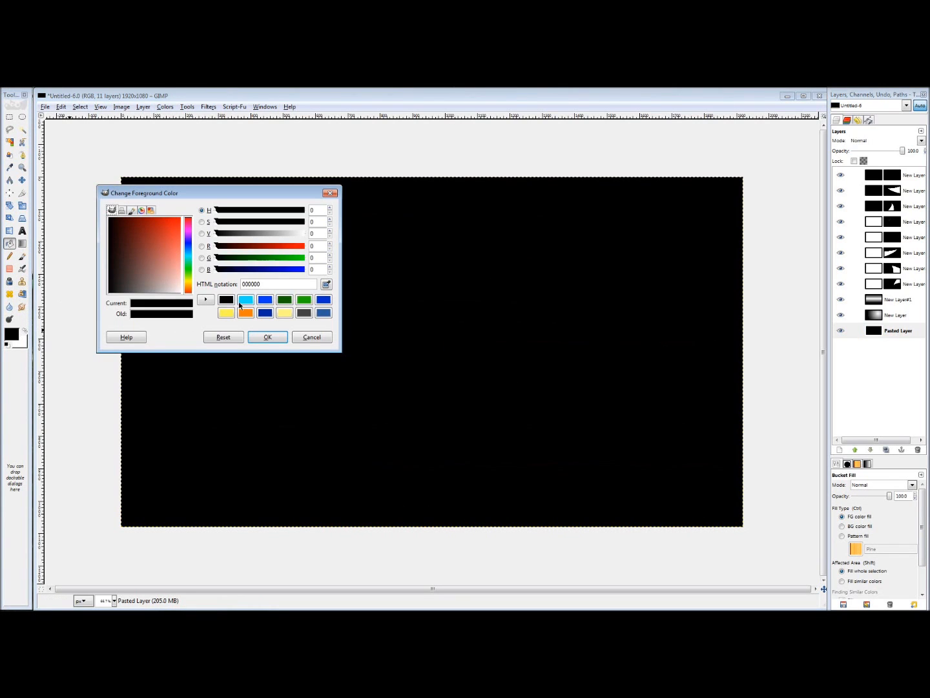
{"action": "left_click", "coordinate": [265, 299]}
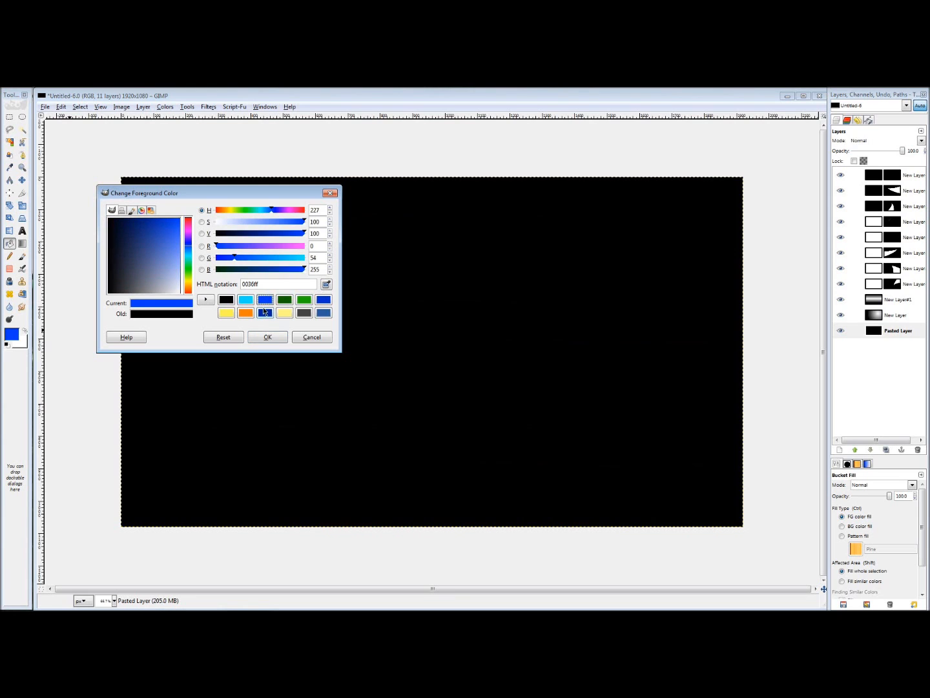
{"action": "left_click", "coordinate": [268, 337]}
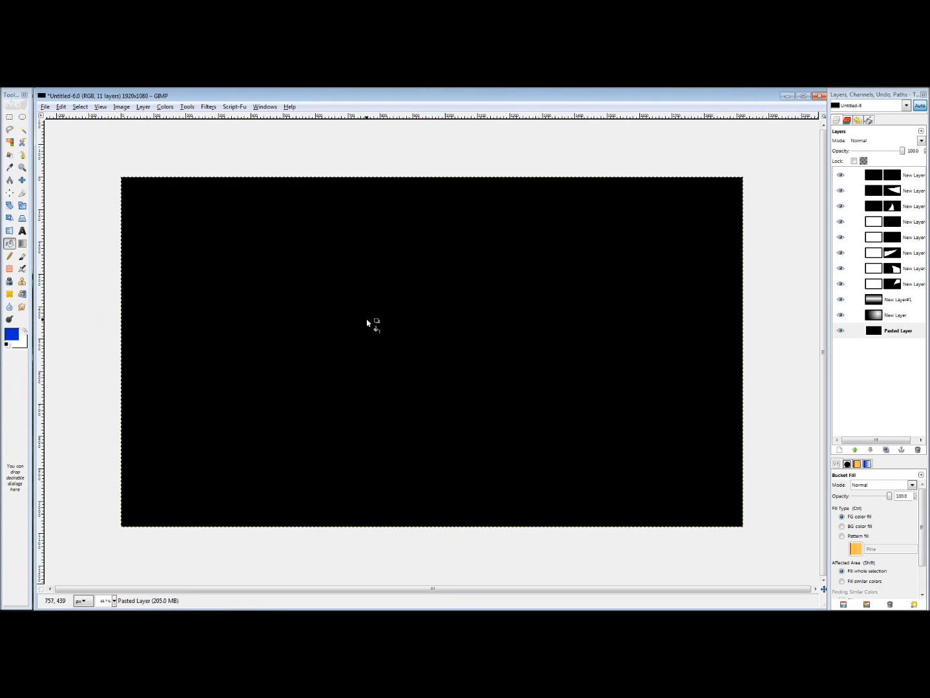
{"action": "left_click", "coordinate": [377, 357]}
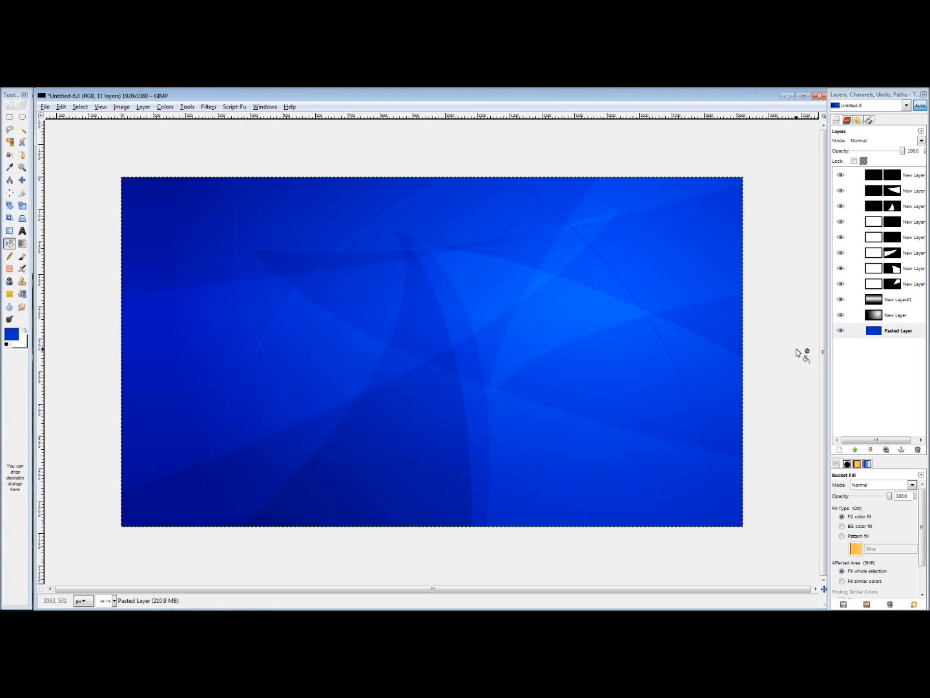